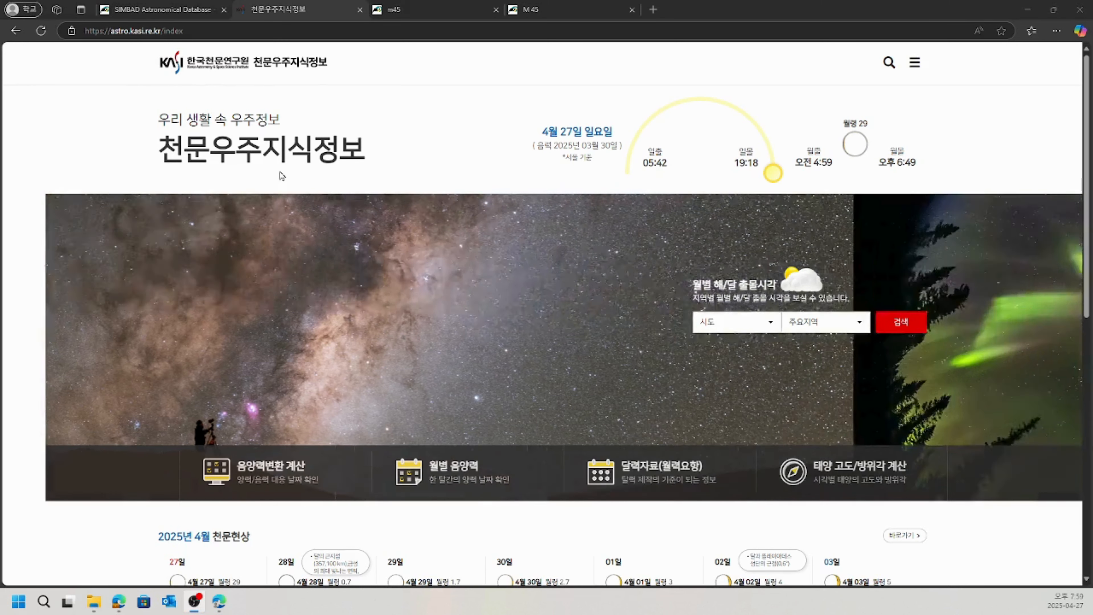
Open the Messier list (메시에 목록) in the celestial objects section (천체) of the KASI astronomy information site.
{"action": "left_click", "coordinate": [162, 10]}
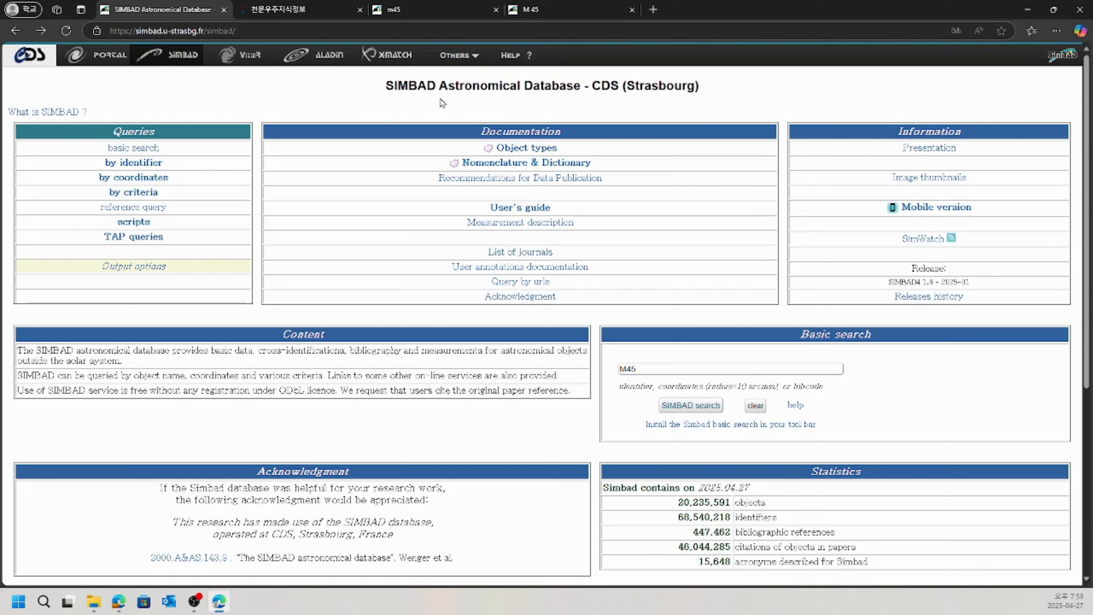
{"action": "left_click", "coordinate": [276, 9]}
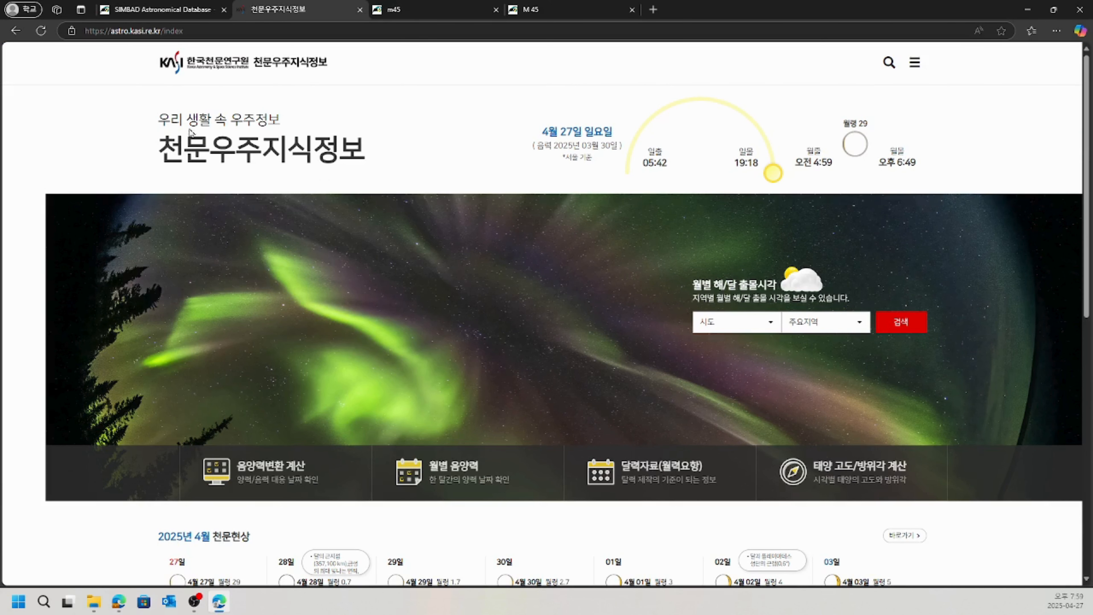
{"action": "left_click", "coordinate": [914, 62]}
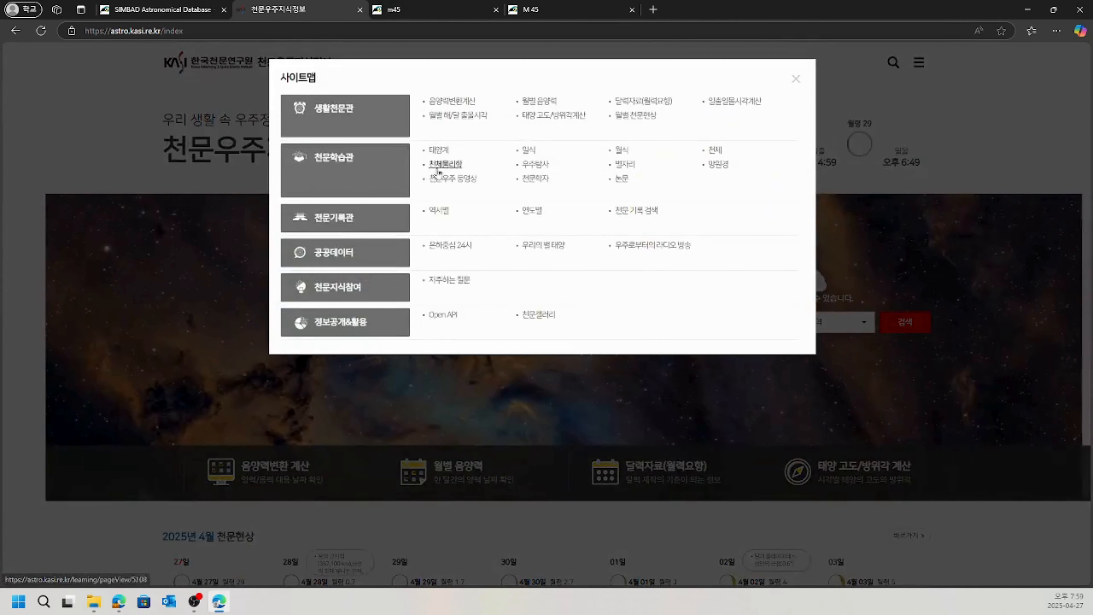
{"action": "left_click", "coordinate": [715, 150]}
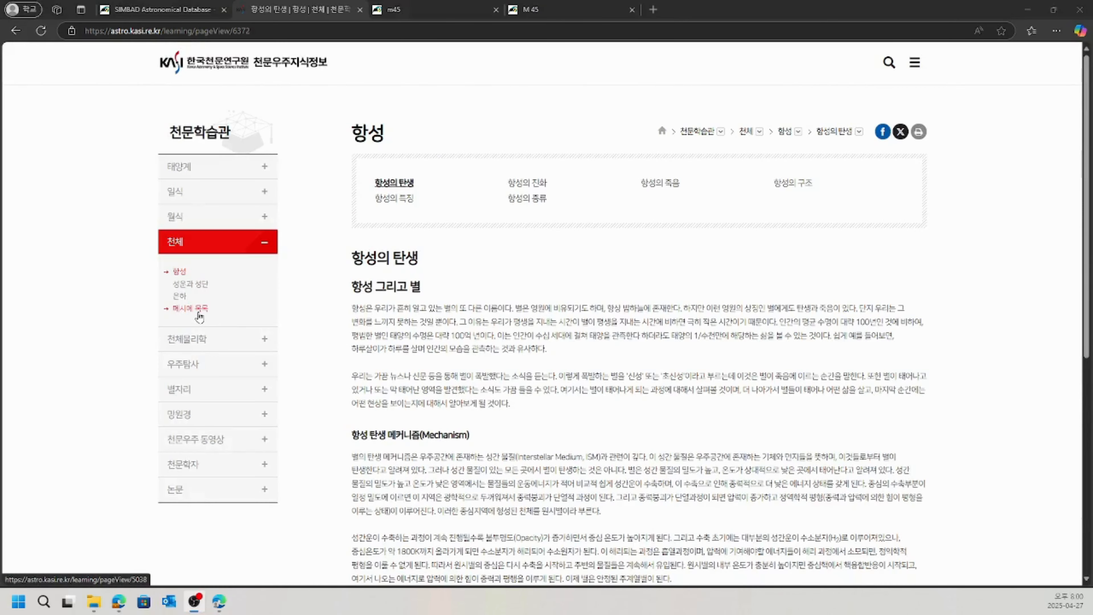
{"action": "left_click", "coordinate": [199, 316]}
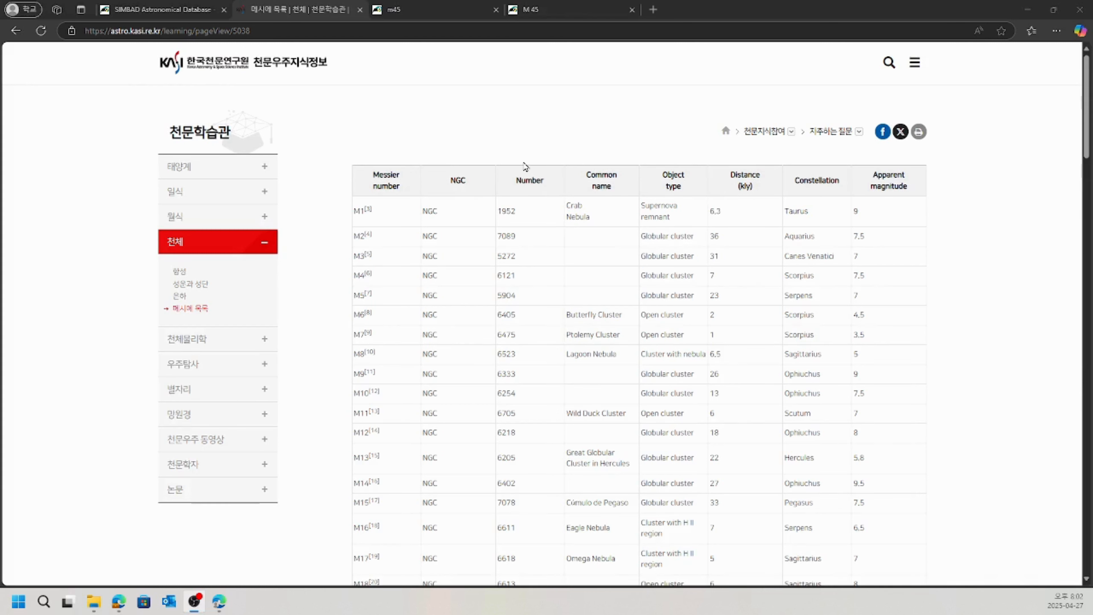
Find the M45 row in the Messier table and examine its common name and object type.
{"action": "scroll", "coordinate": [525, 194], "scroll_direction": "down", "scroll_amount": 12}
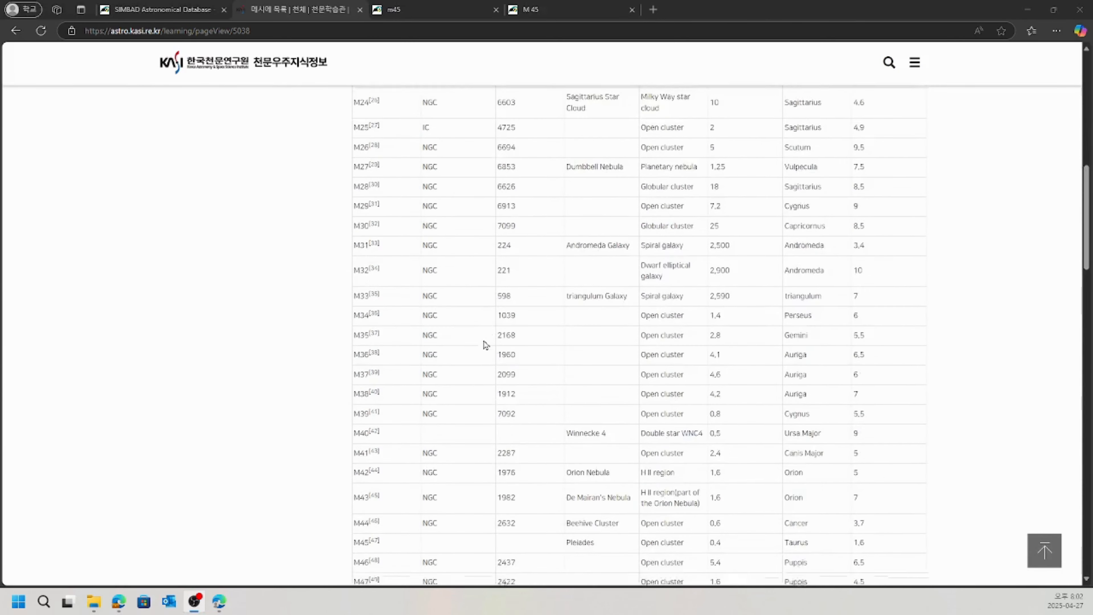
{"action": "scroll", "coordinate": [485, 345], "scroll_direction": "down", "scroll_amount": 2}
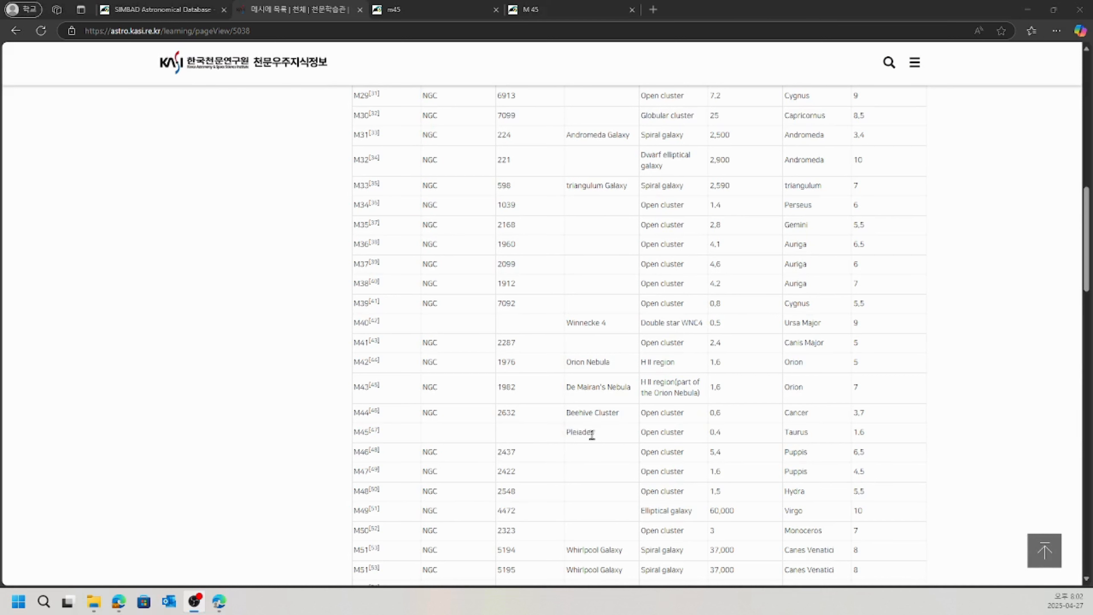
{"action": "left_click_drag", "start_coordinate": [698, 437], "coordinate": [561, 440]}
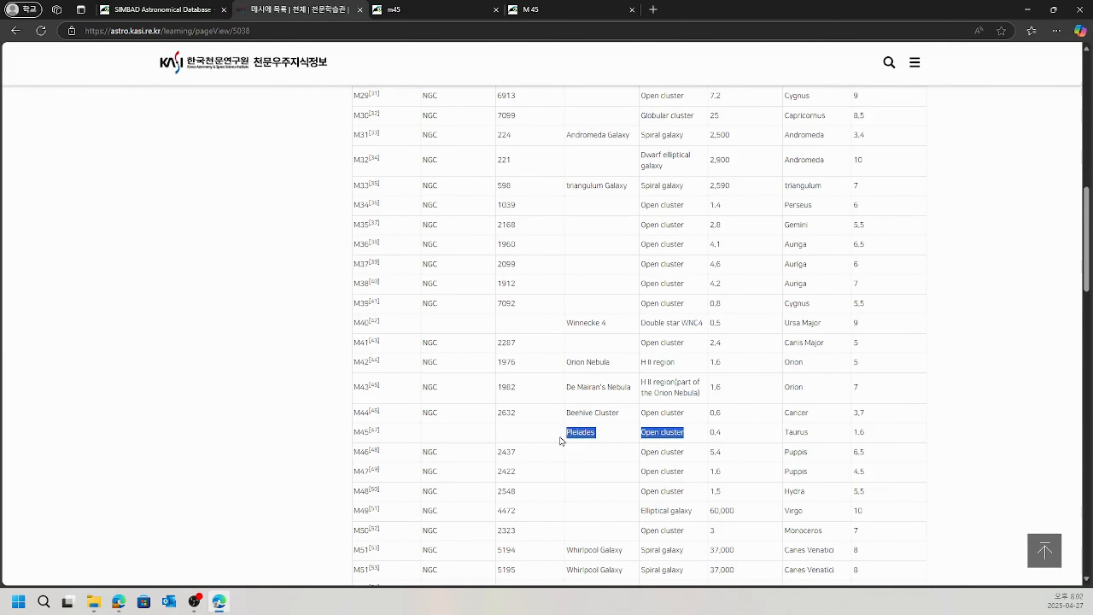
{"action": "left_click", "coordinate": [392, 434]}
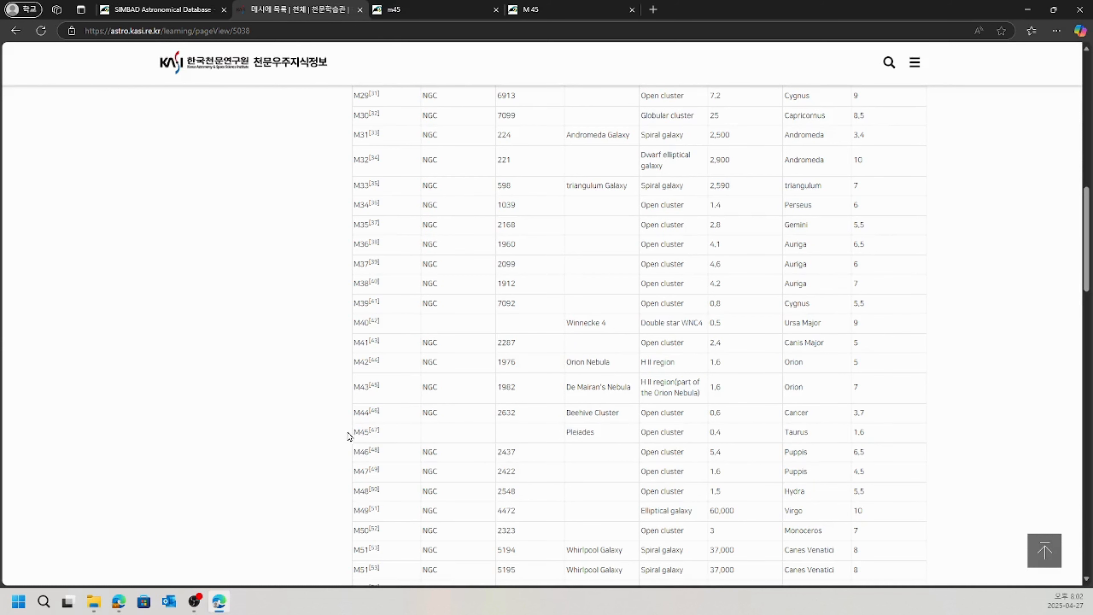
Run a SIMBAD basic search for the identifier M45.
{"action": "left_click", "coordinate": [177, 9]}
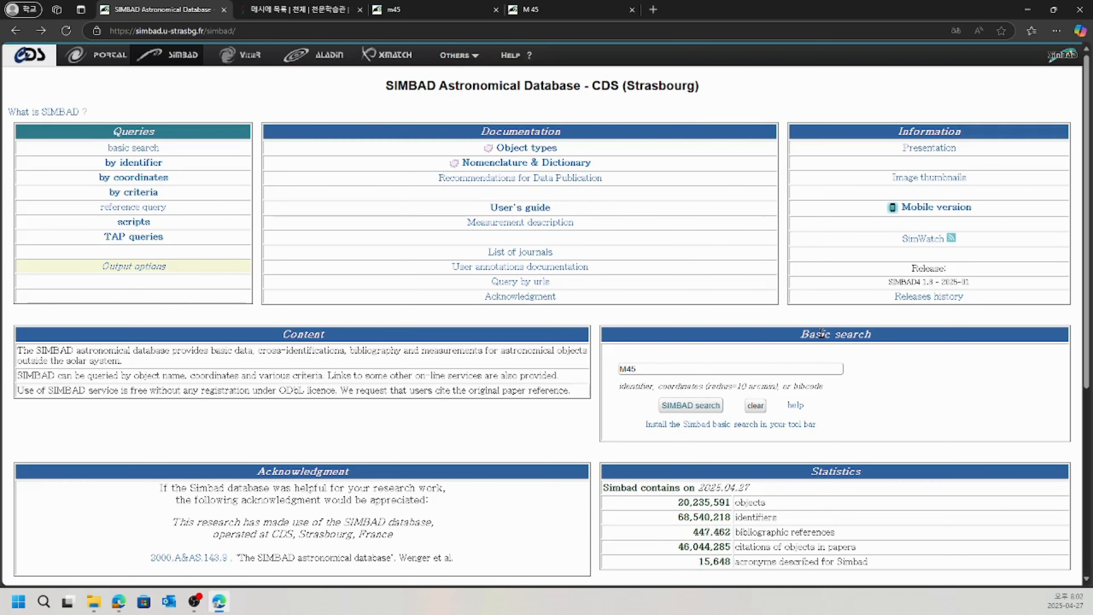
{"action": "left_click_drag", "start_coordinate": [653, 369], "coordinate": [589, 373]}
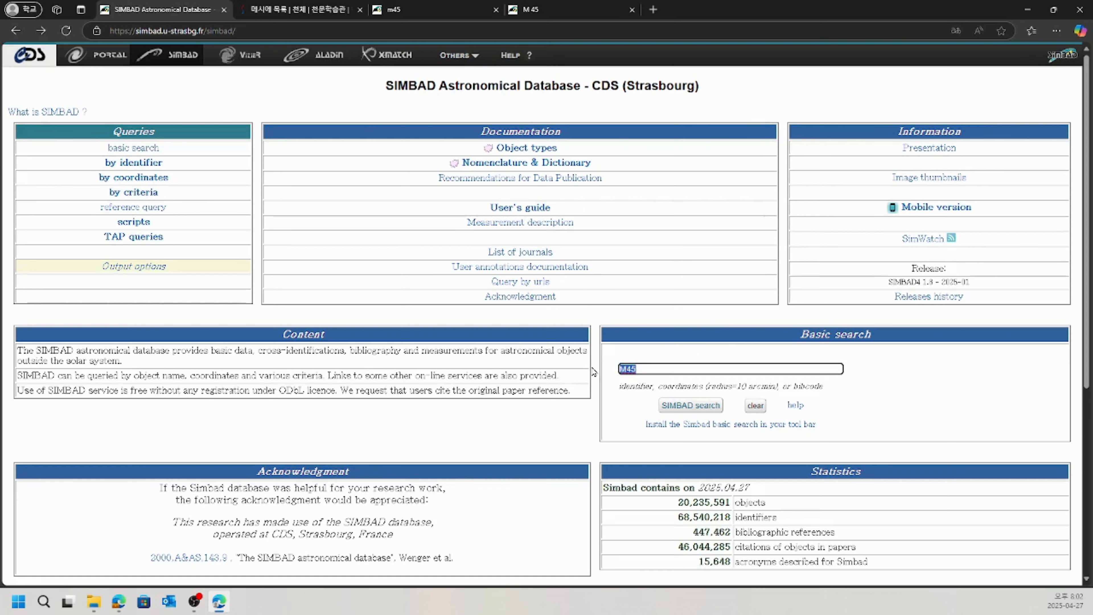
{"action": "type", "text": "M45"}
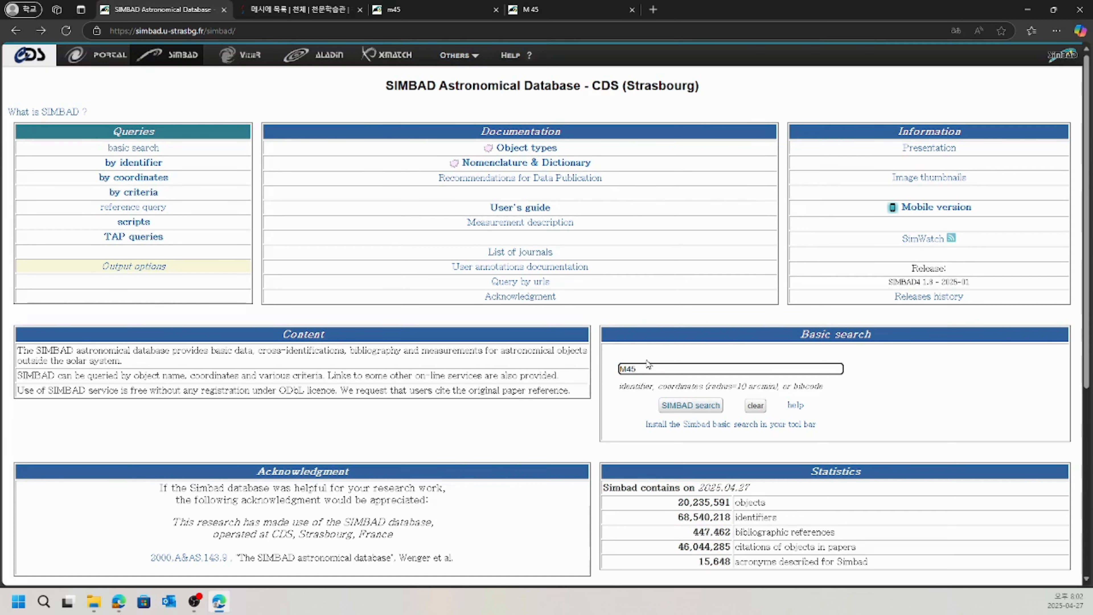
{"action": "left_click", "coordinate": [669, 409]}
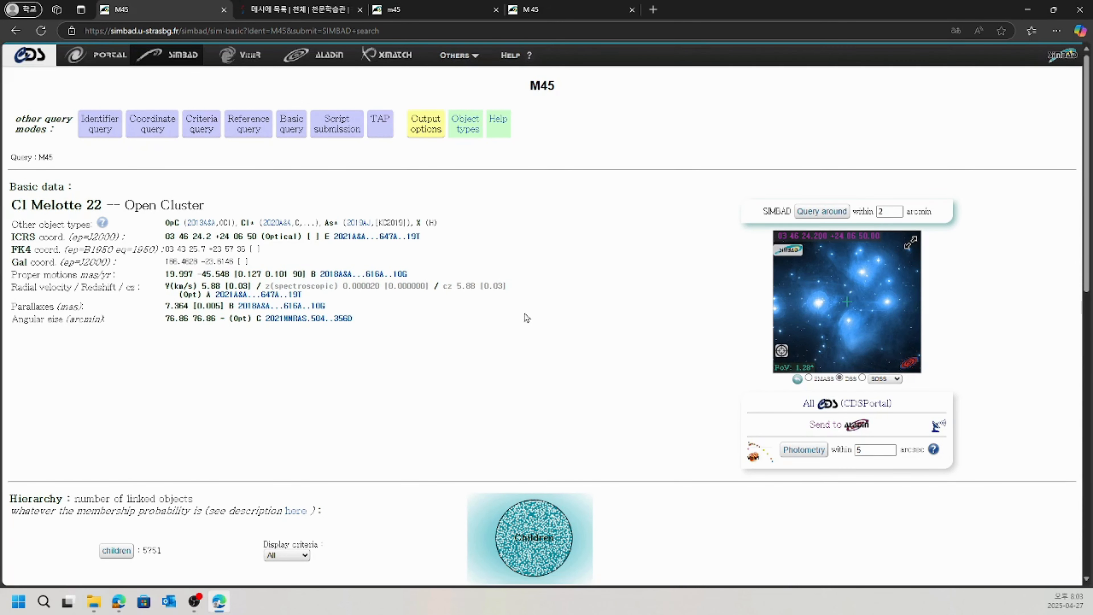
Open the list of all child objects linked to M45 in the Hierarchy section of its SIMBAD page.
{"action": "scroll", "coordinate": [520, 180], "scroll_direction": "down", "scroll_amount": 4}
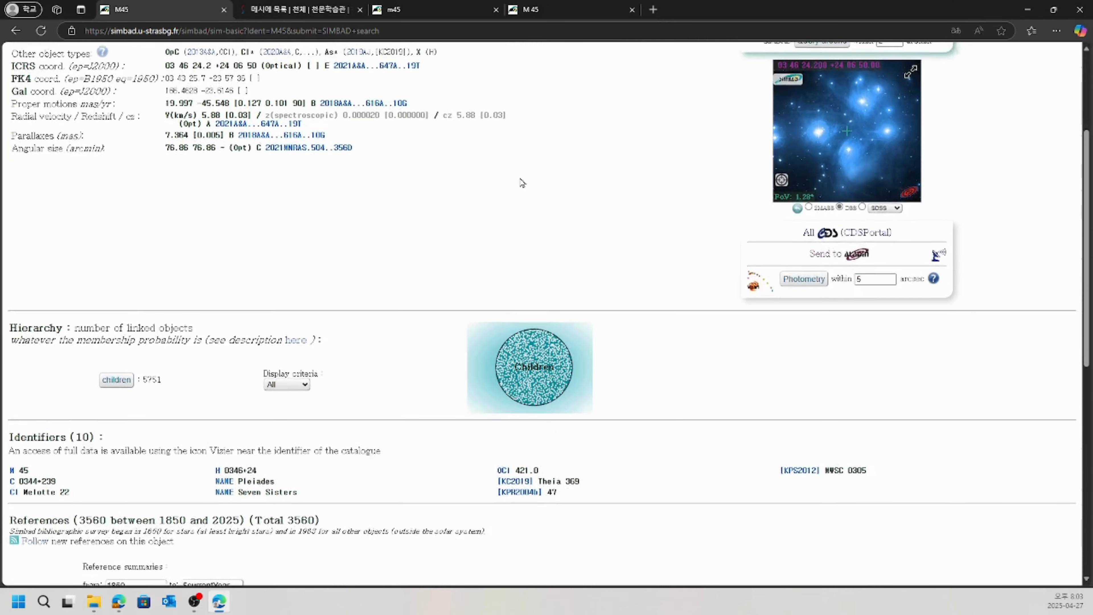
{"action": "scroll", "coordinate": [521, 182], "scroll_direction": "down", "scroll_amount": 1}
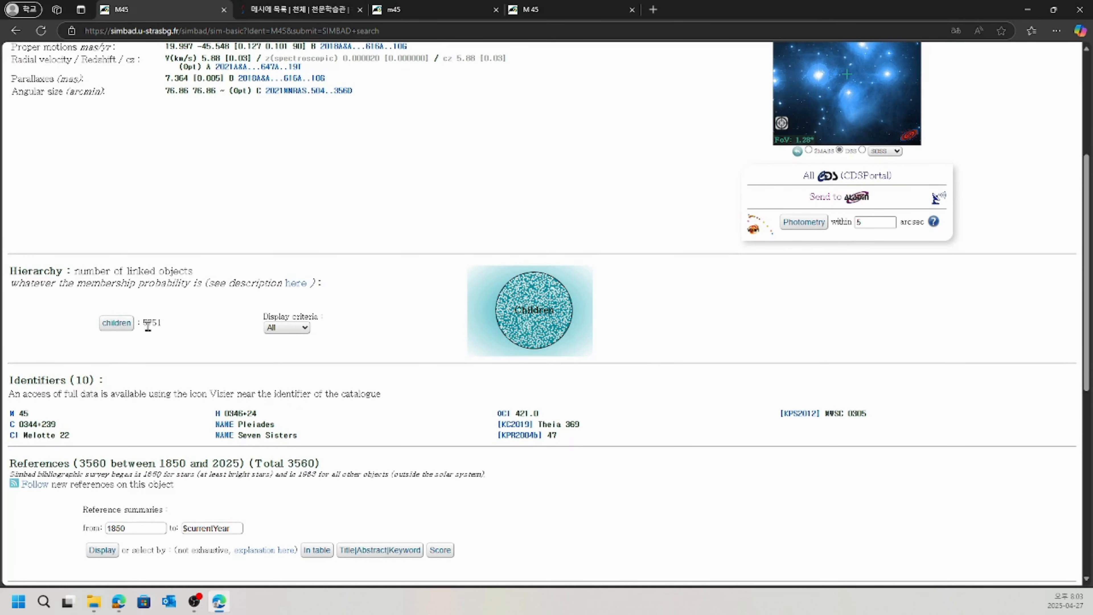
{"action": "mouse_move", "coordinate": [111, 328]}
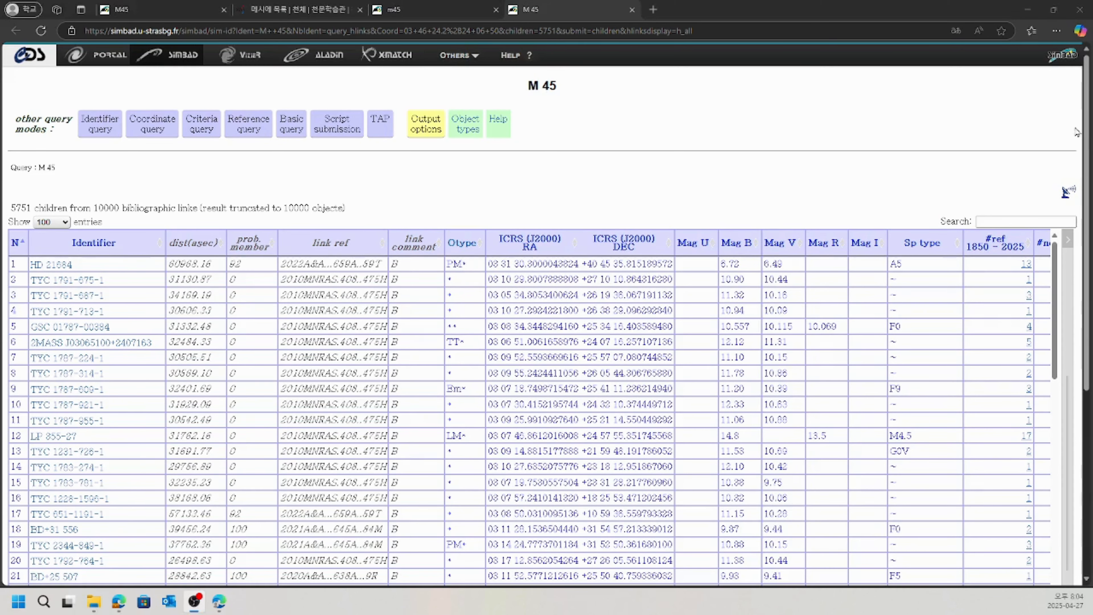
Output the M 45 child-object list in ASCII format and look at the page's save options.
{"action": "scroll", "coordinate": [1076, 132], "scroll_direction": "down", "scroll_amount": 7}
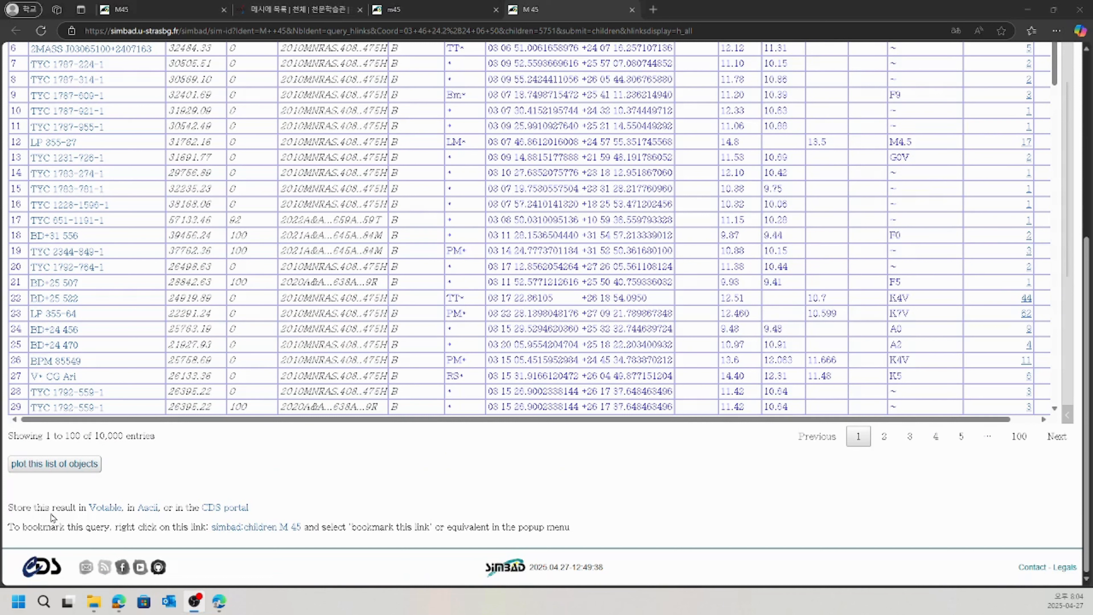
{"action": "left_click", "coordinate": [147, 509]}
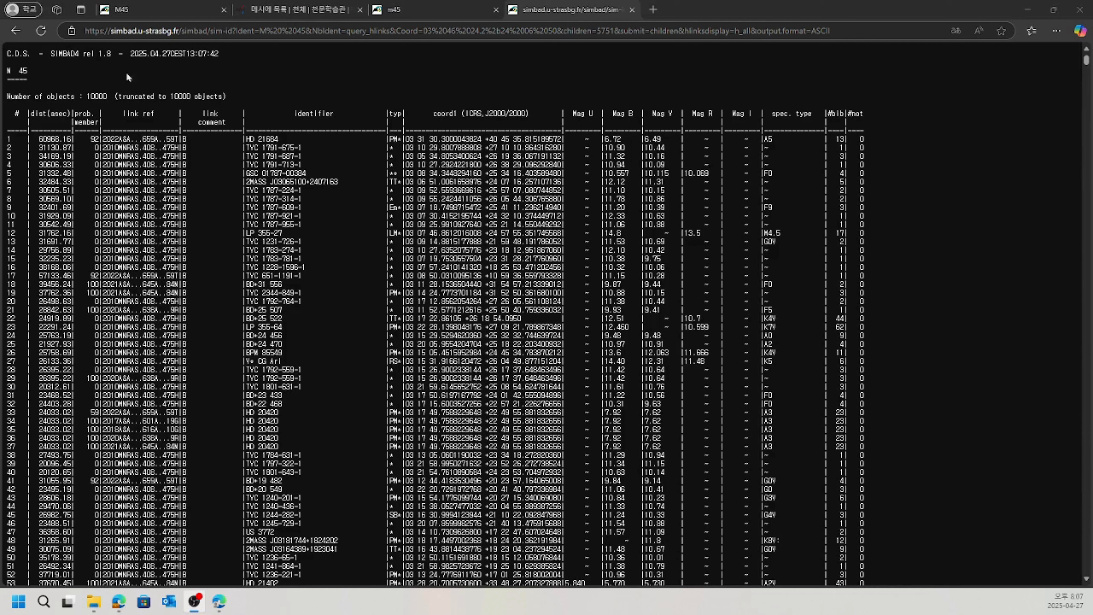
{"action": "right_click", "coordinate": [350, 74]}
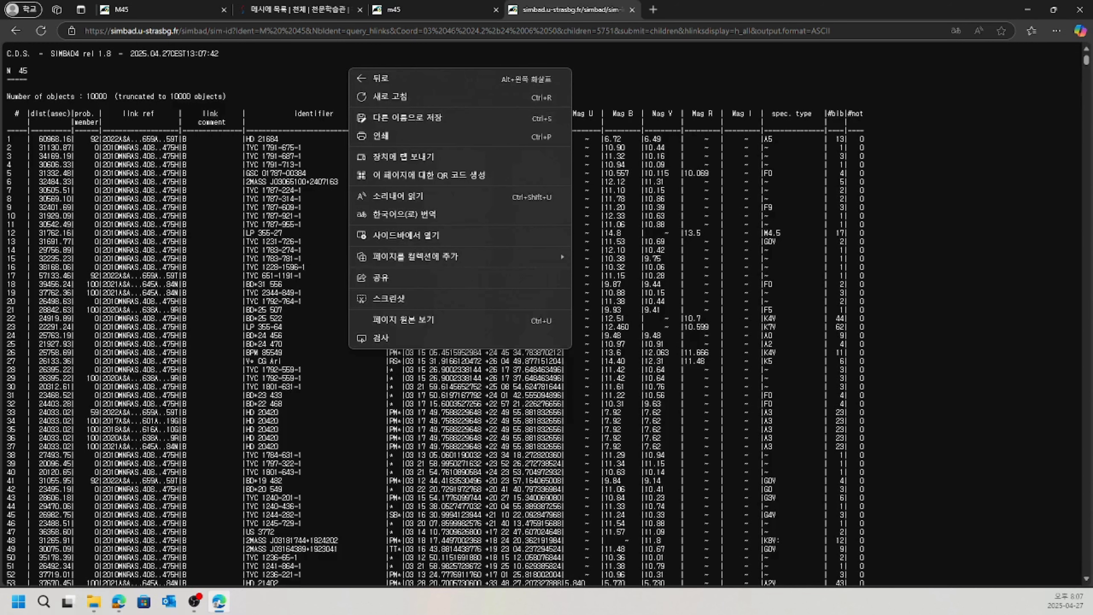
{"action": "key", "text": "Escape"}
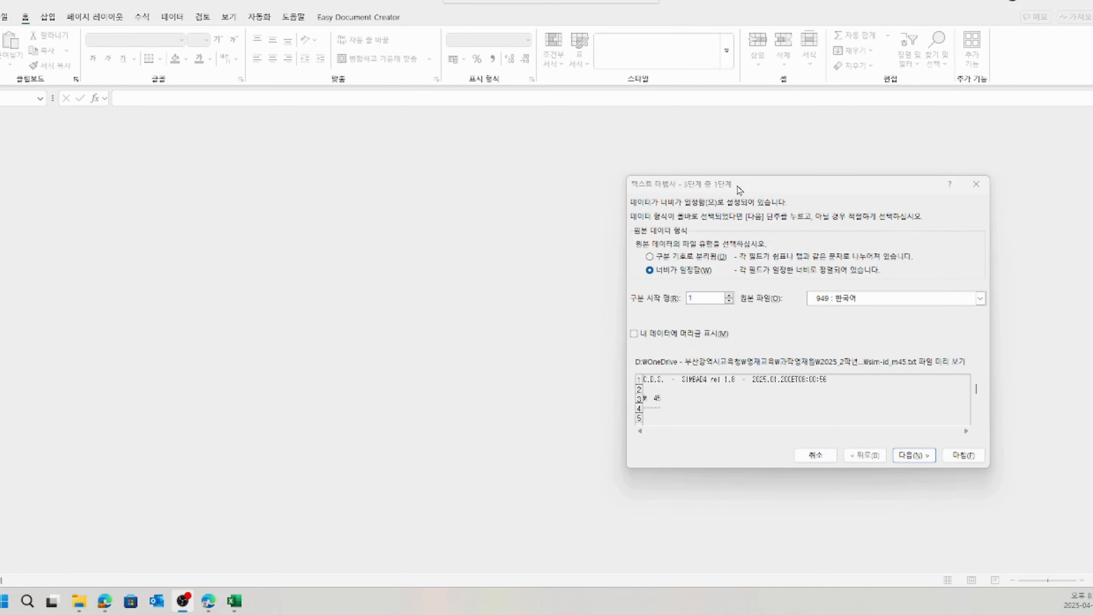
In Excel, import sim-id_m45.txt as delimited text split at the | separators with General columns, and compare it with the SIMBAD page.
{"action": "left_click_drag", "start_coordinate": [737, 185], "coordinate": [589, 163]}
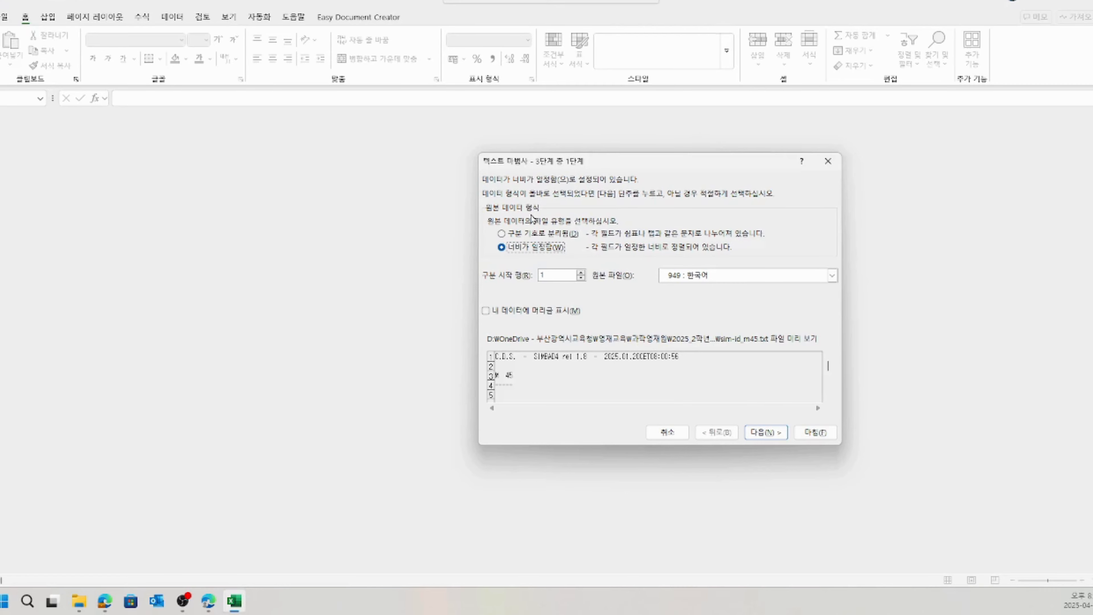
{"action": "left_click", "coordinate": [208, 601]}
{"action": "left_click", "coordinate": [532, 236]}
{"action": "left_click", "coordinate": [761, 434]}
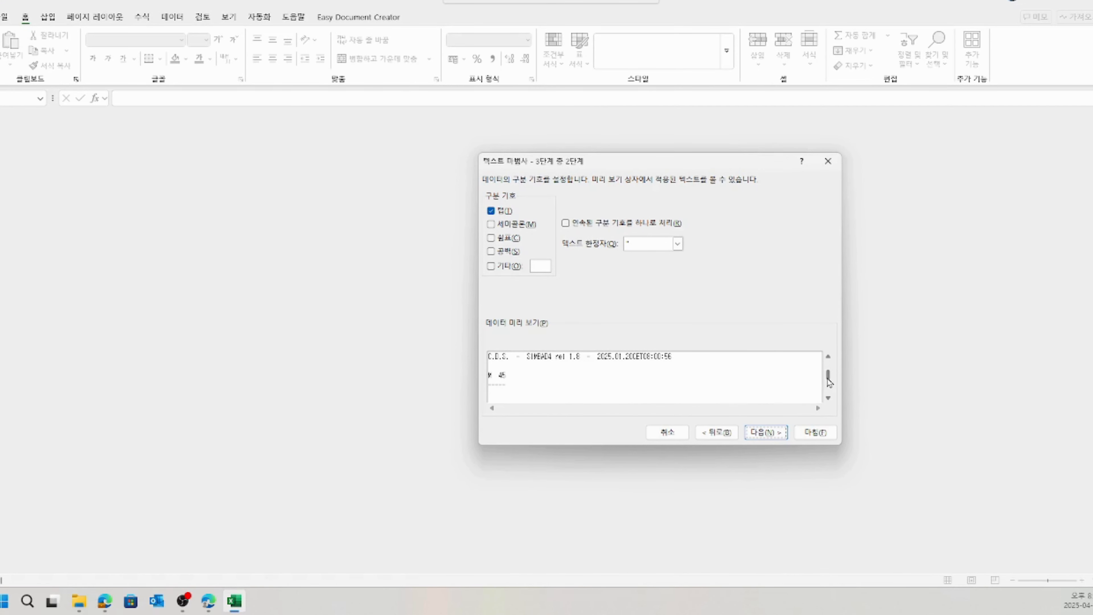
{"action": "left_click_drag", "start_coordinate": [828, 379], "coordinate": [828, 379]}
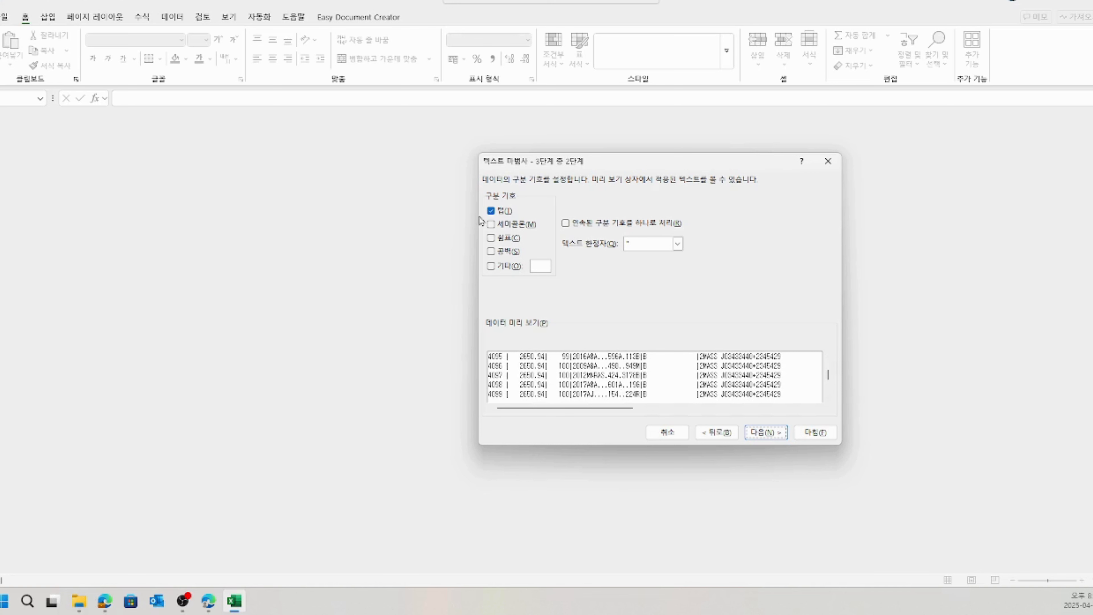
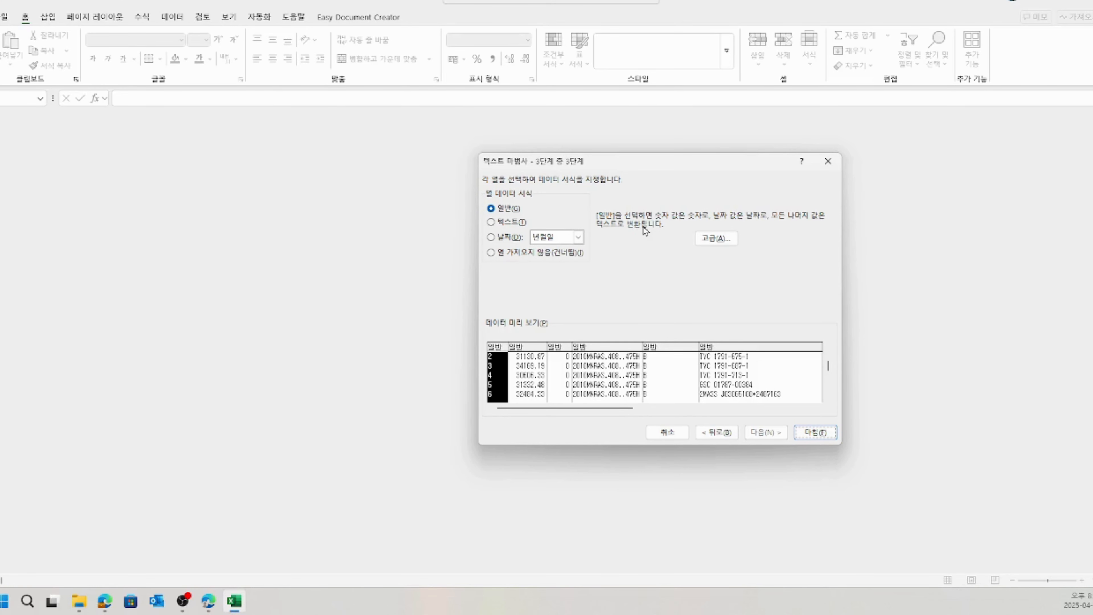
{"action": "left_click", "coordinate": [809, 432]}
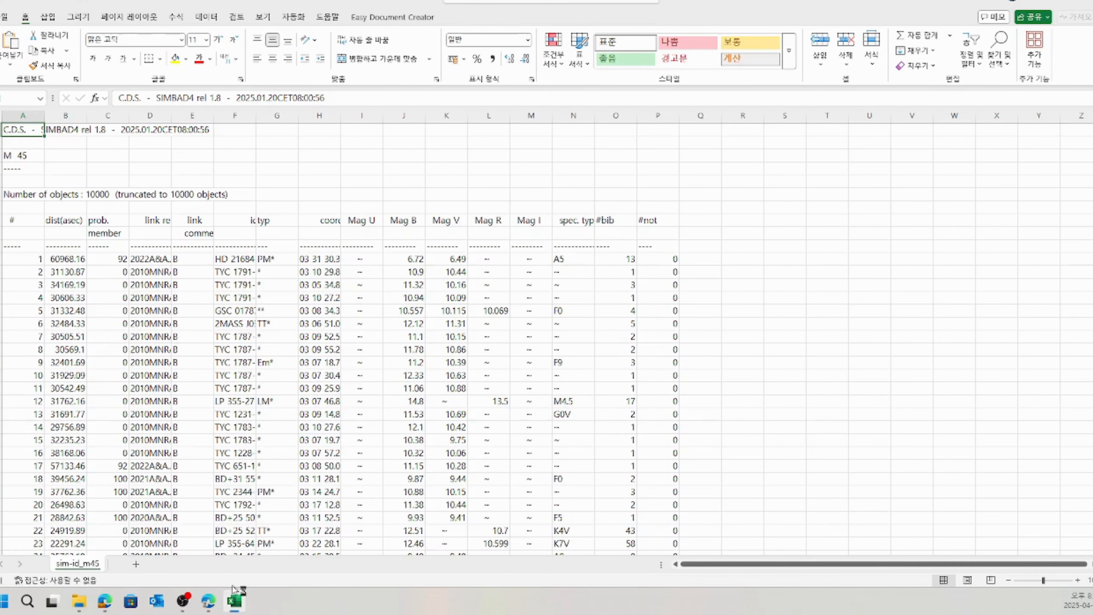
{"action": "left_click", "coordinate": [206, 603]}
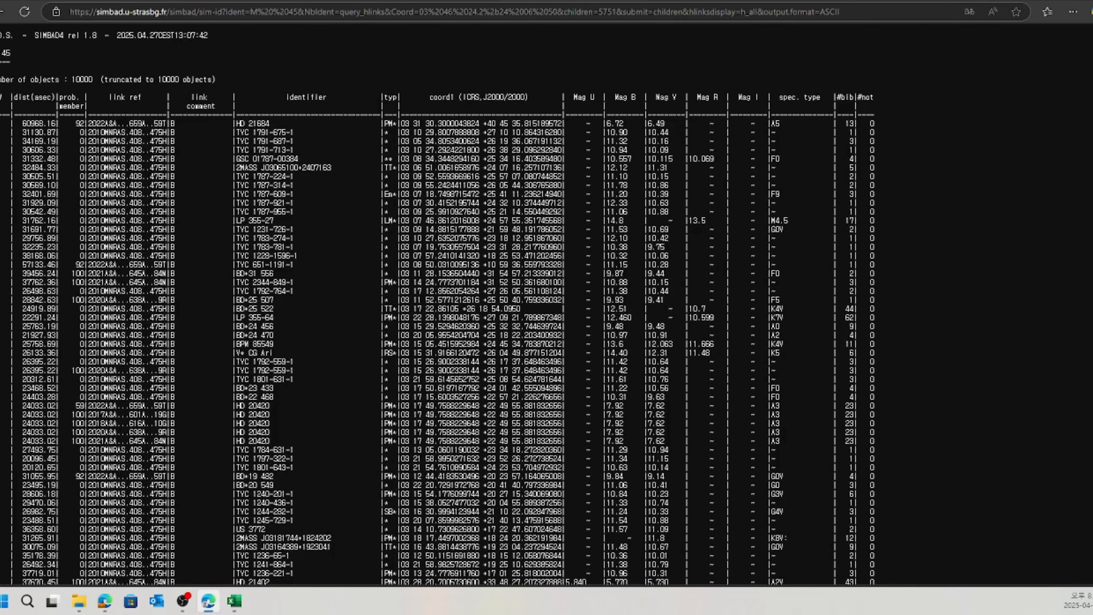
{"action": "left_click", "coordinate": [234, 601]}
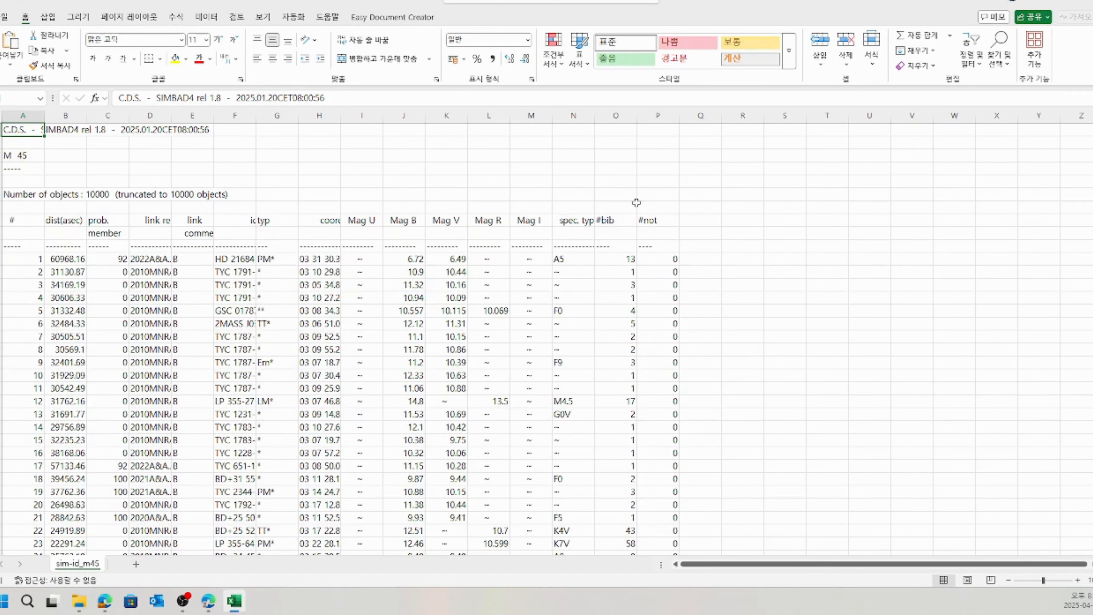
Fill the entire Mag B and Mag V columns with yellow.
{"action": "left_click", "coordinate": [404, 117]}
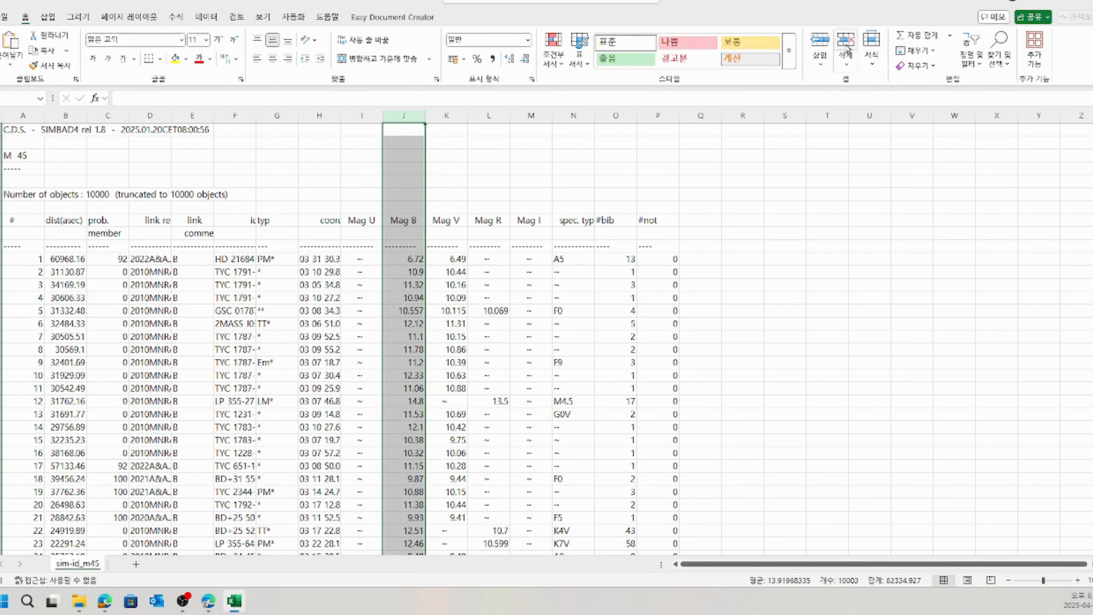
{"action": "left_click", "coordinate": [175, 57]}
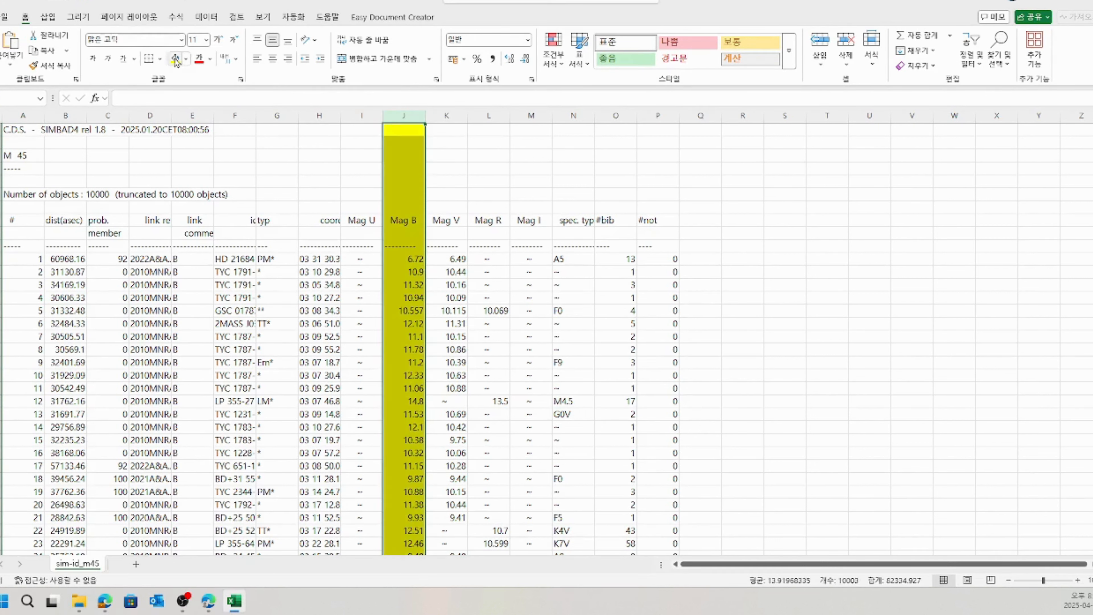
{"action": "left_click", "coordinate": [446, 116]}
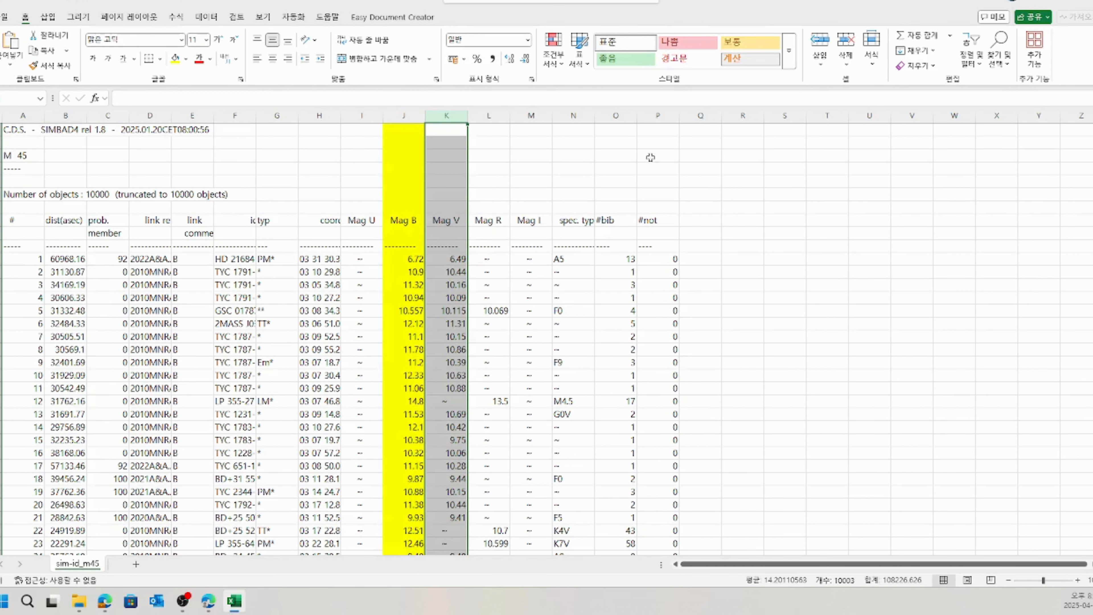
{"action": "left_click", "coordinate": [174, 58]}
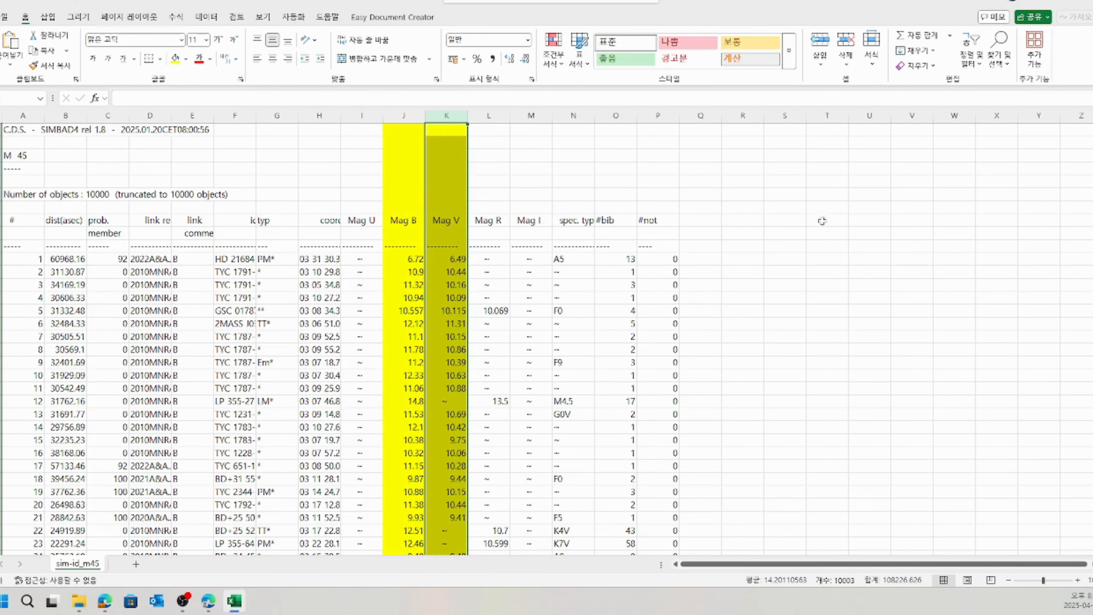
Enter the heading B-V in the header row of empty column Q, beside #not.
{"action": "left_click", "coordinate": [697, 220]}
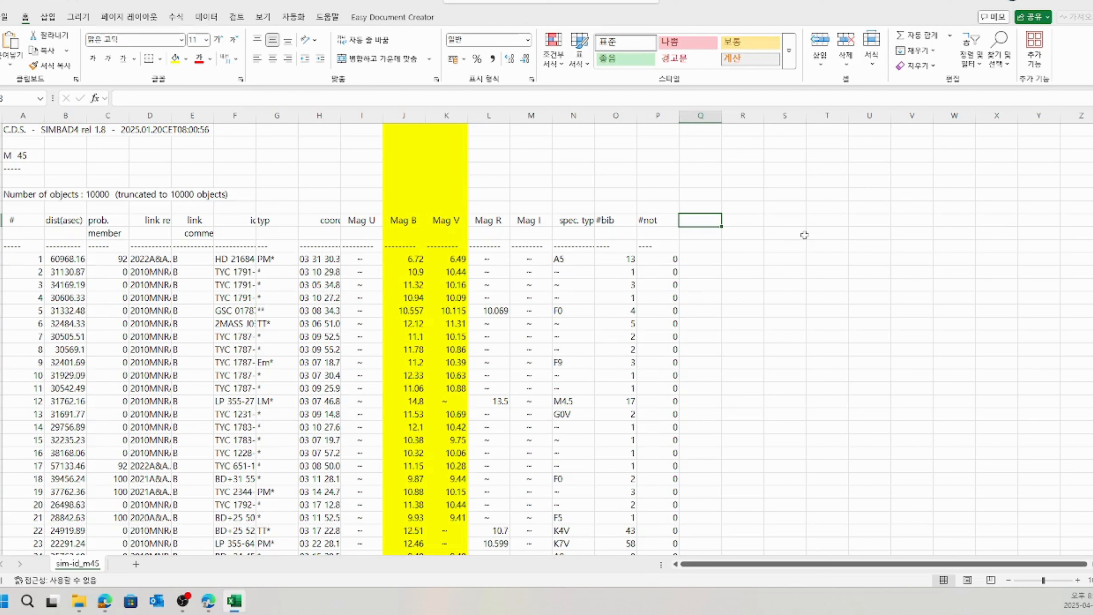
{"action": "type", "text": "b-"}
{"action": "type", "text": "B-V"}
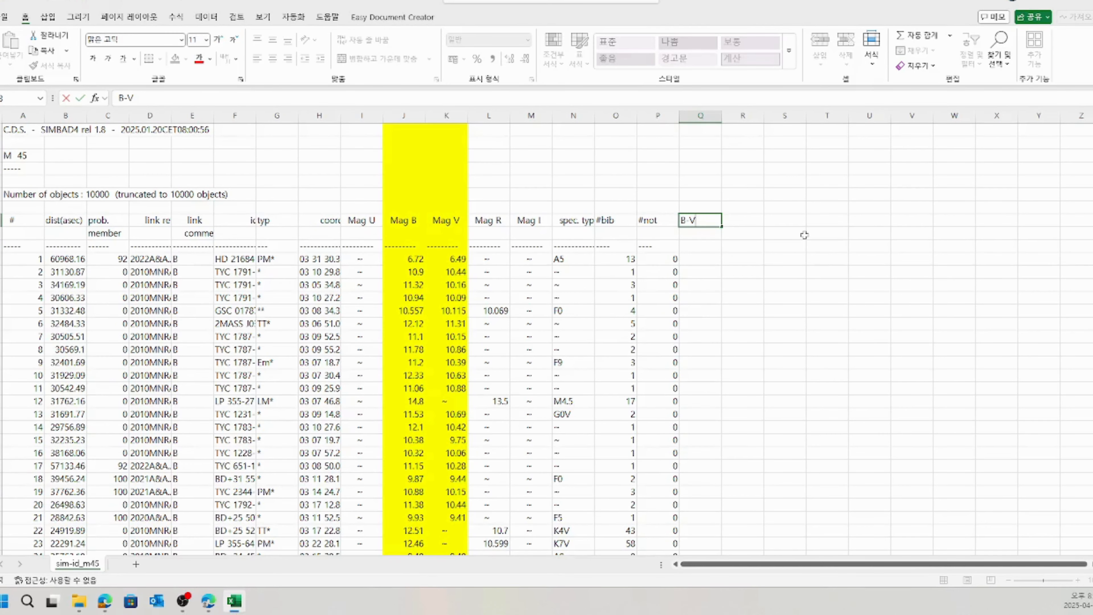
Examine the Mag B and Mag V columns for entries that hold ~ instead of a magnitude.
{"action": "left_click", "coordinate": [393, 222]}
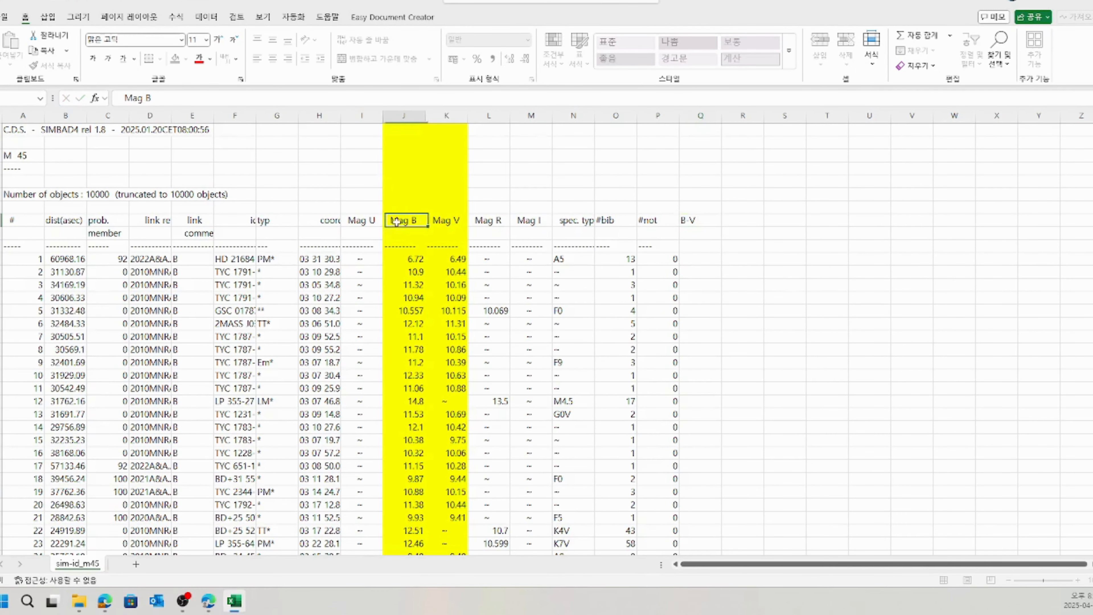
{"action": "scroll", "coordinate": [444, 173], "scroll_direction": "down", "scroll_amount": 2}
{"action": "left_click", "coordinate": [455, 325]}
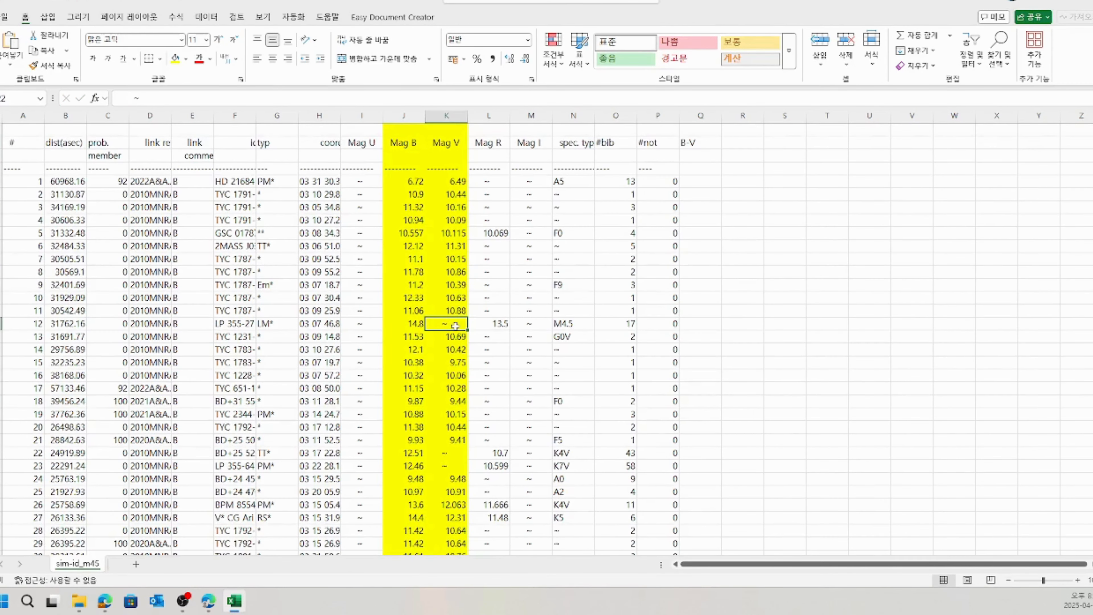
Examine the ~ entries in the Mag V column for stars 22 and 23.
{"action": "left_click", "coordinate": [448, 457]}
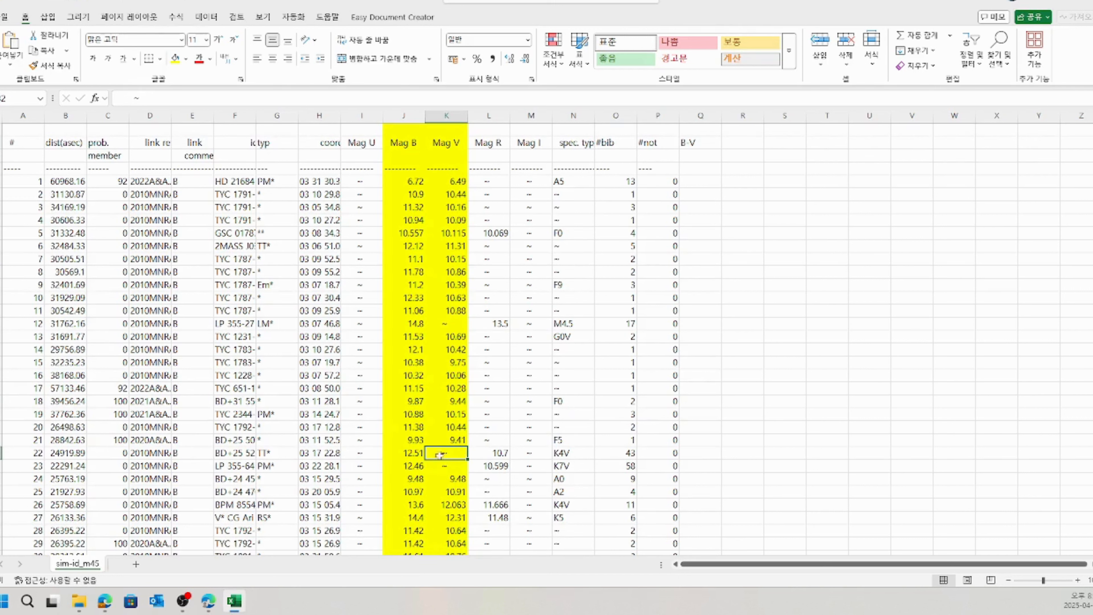
{"action": "left_click", "coordinate": [444, 468]}
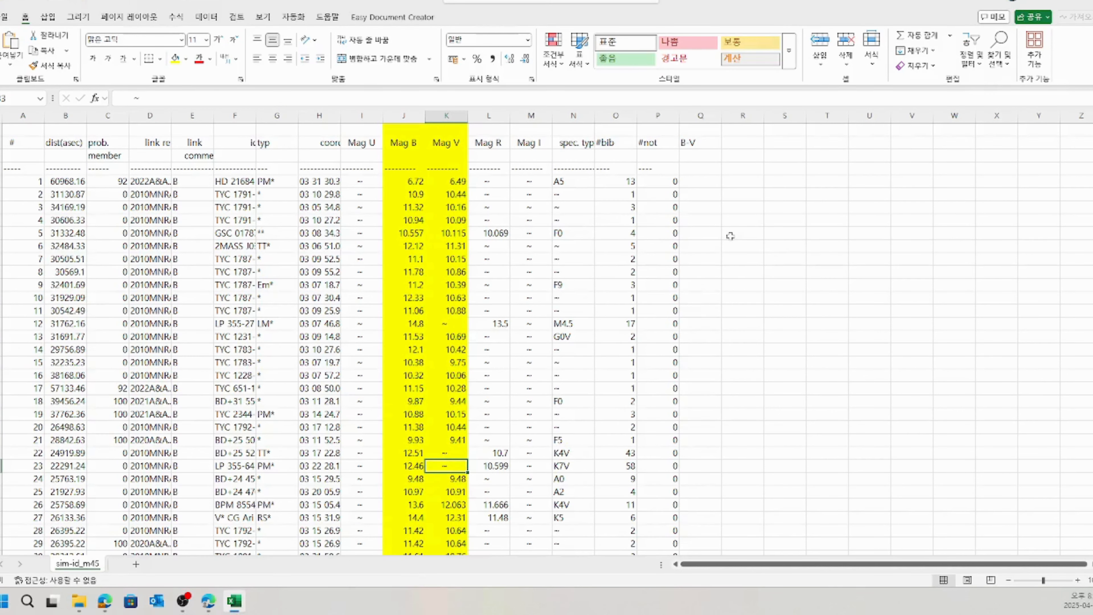
{"action": "scroll", "coordinate": [723, 293], "scroll_direction": "up", "scroll_amount": 2}
{"action": "scroll", "coordinate": [490, 362], "scroll_direction": "down", "scroll_amount": 2}
{"action": "scroll", "coordinate": [440, 215], "scroll_direction": "up", "scroll_amount": 2}
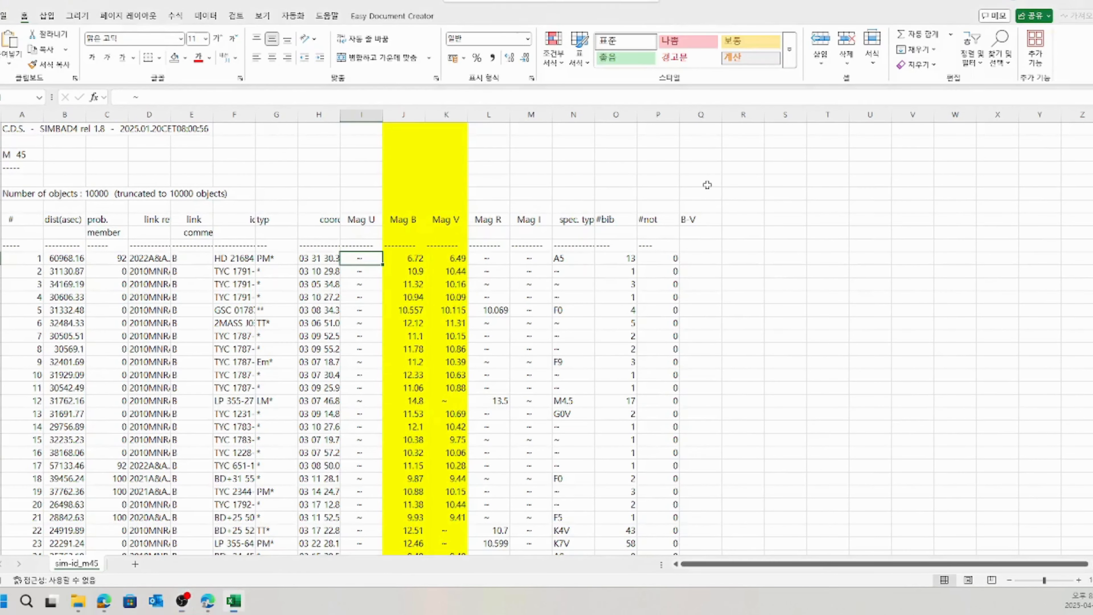
Try to replace every ~ in the sheet with 999, using a single ~ as the search text.
{"action": "key", "text": "ctrl+f"}
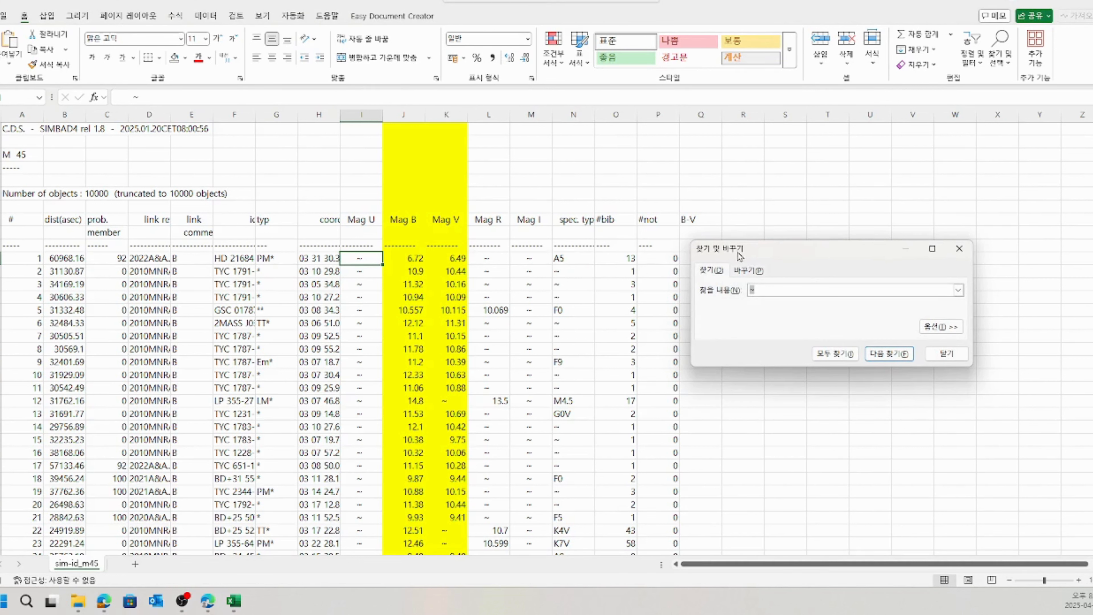
{"action": "left_click", "coordinate": [753, 272]}
{"action": "key", "text": "Tab"}
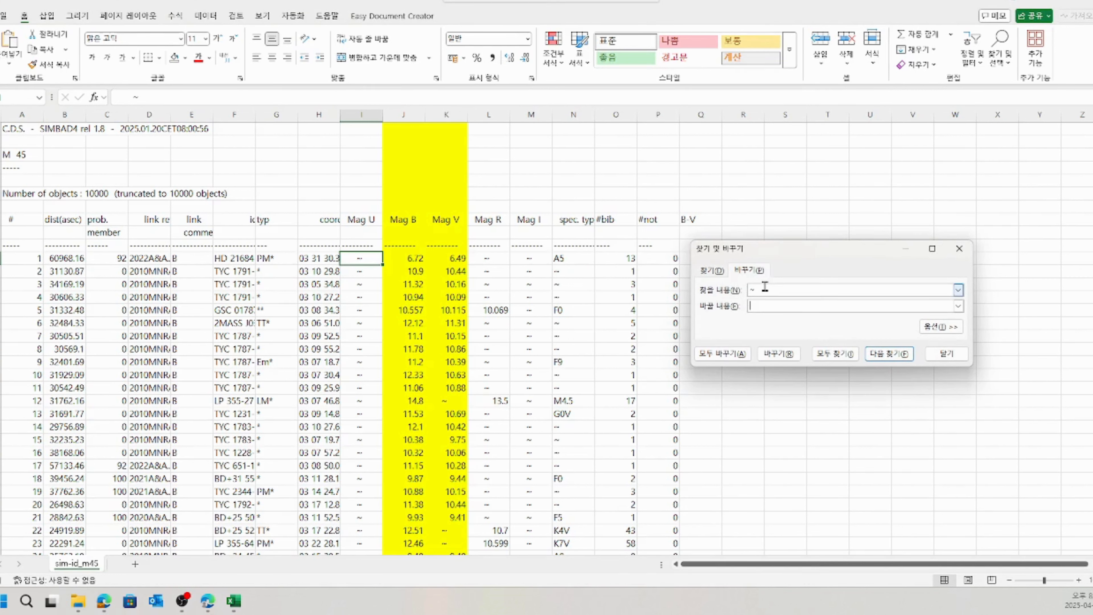
{"action": "double_click", "coordinate": [752, 290]}
{"action": "left_click", "coordinate": [766, 308]}
{"action": "type", "text": "999"}
{"action": "left_click", "coordinate": [727, 356]}
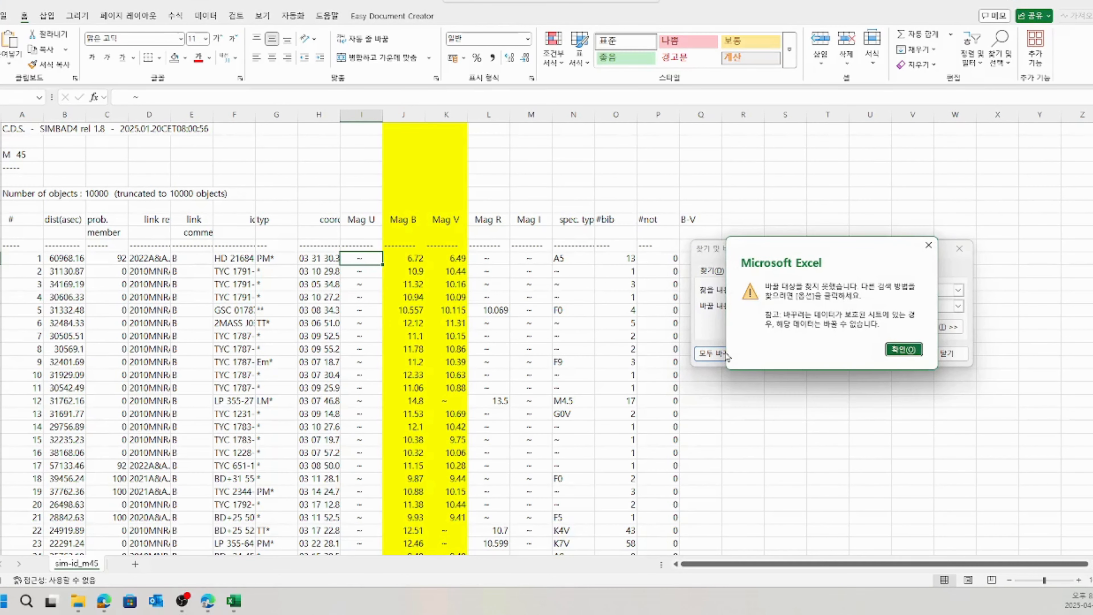
{"action": "left_click", "coordinate": [898, 351]}
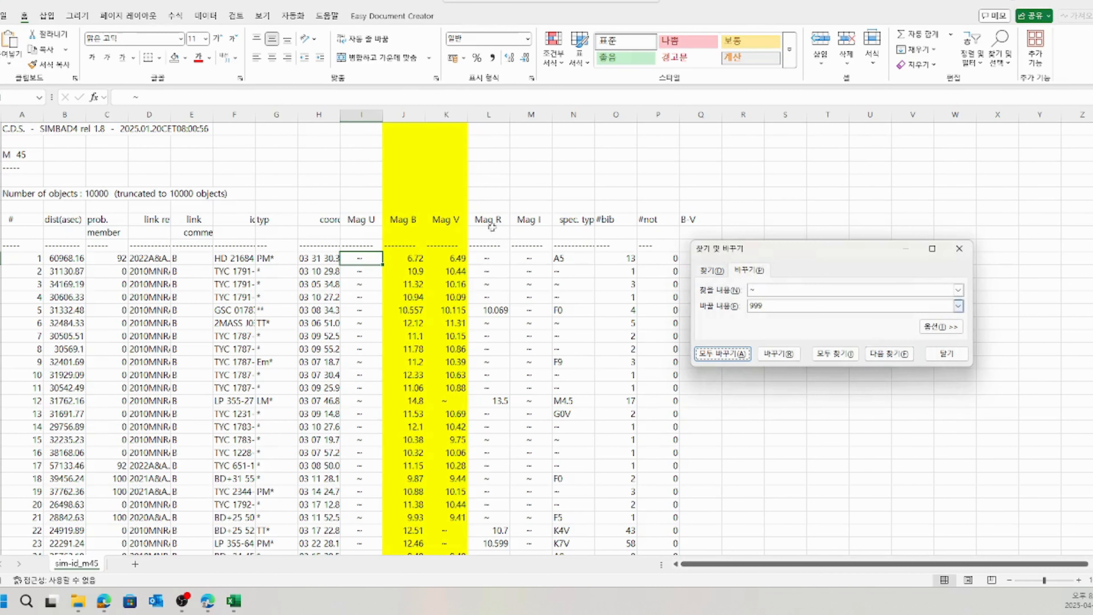
Replace all ~ entries in the sheet with 999 using ~~ as the search text, and check star 12's Mag V value.
{"action": "double_click", "coordinate": [130, 98]}
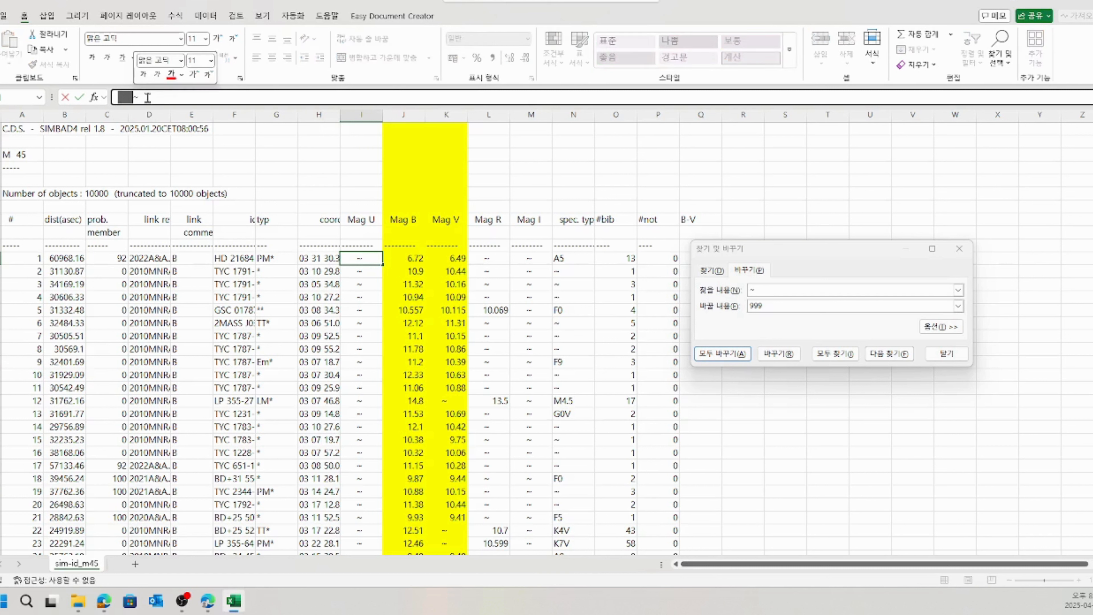
{"action": "left_click_drag", "start_coordinate": [143, 97], "coordinate": [159, 99]}
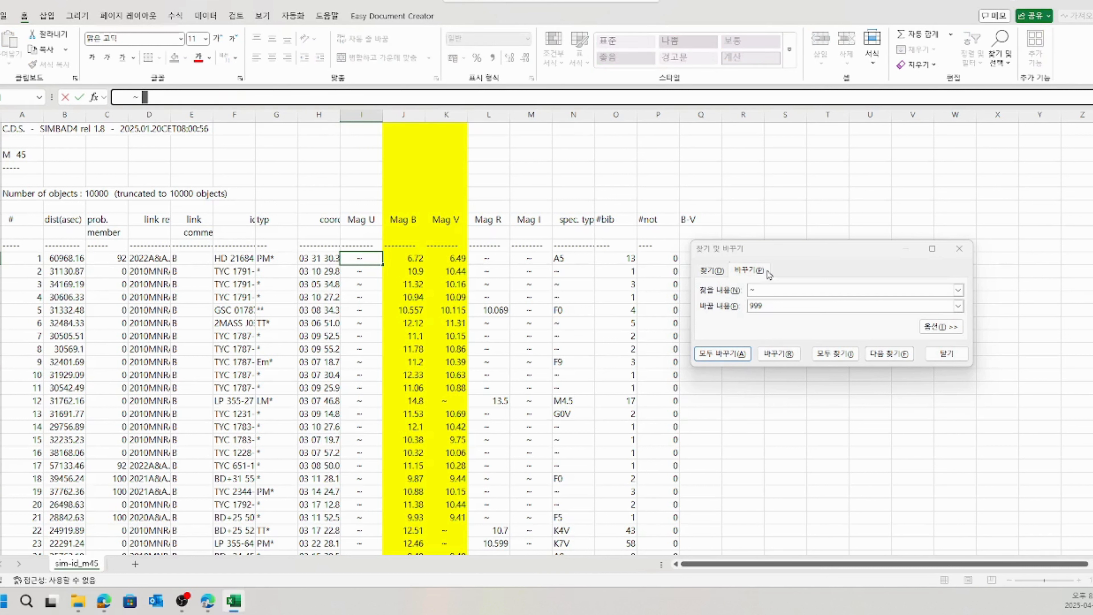
{"action": "left_click", "coordinate": [771, 291]}
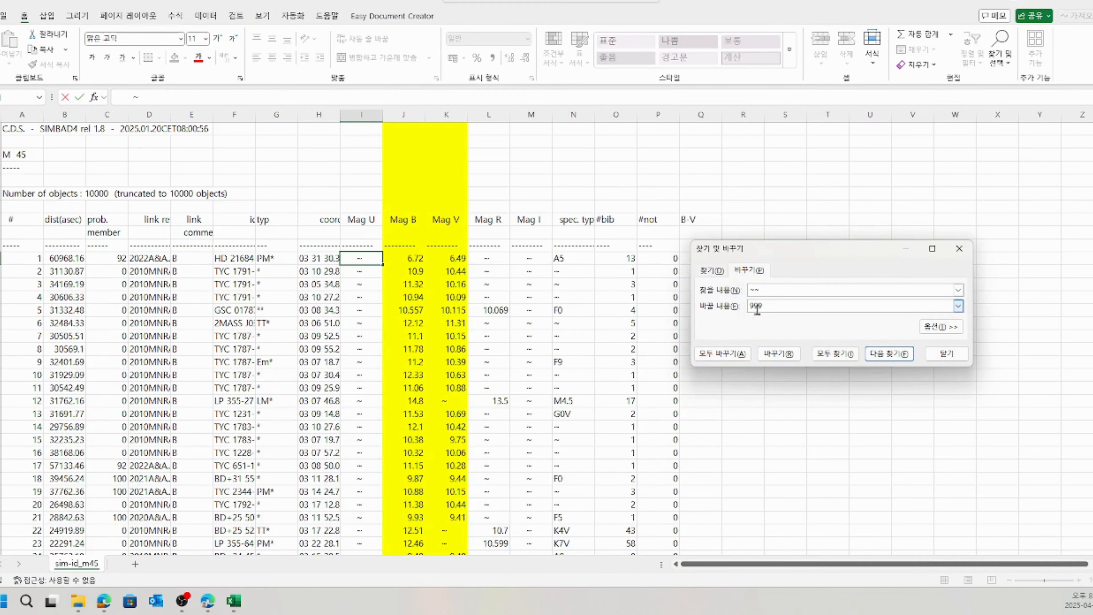
{"action": "left_click", "coordinate": [733, 357]}
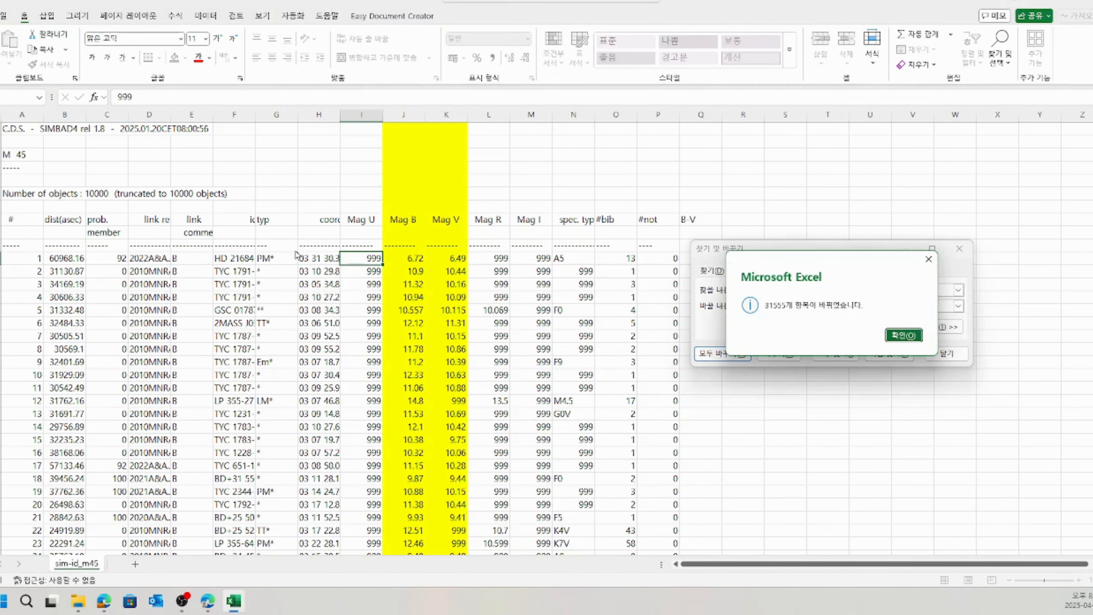
{"action": "left_click", "coordinate": [904, 335]}
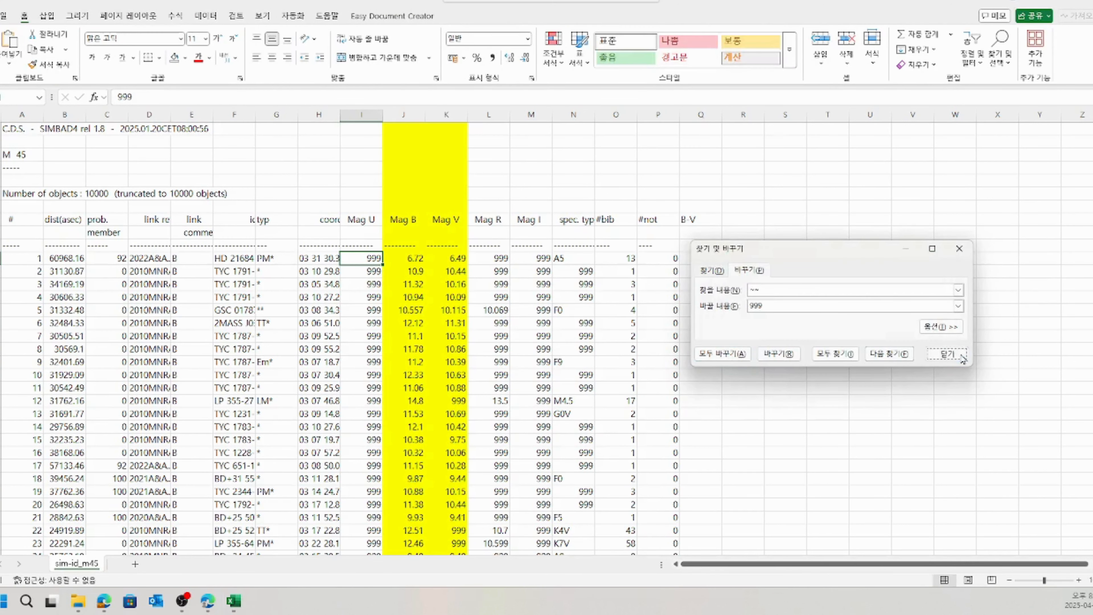
{"action": "left_click", "coordinate": [962, 359]}
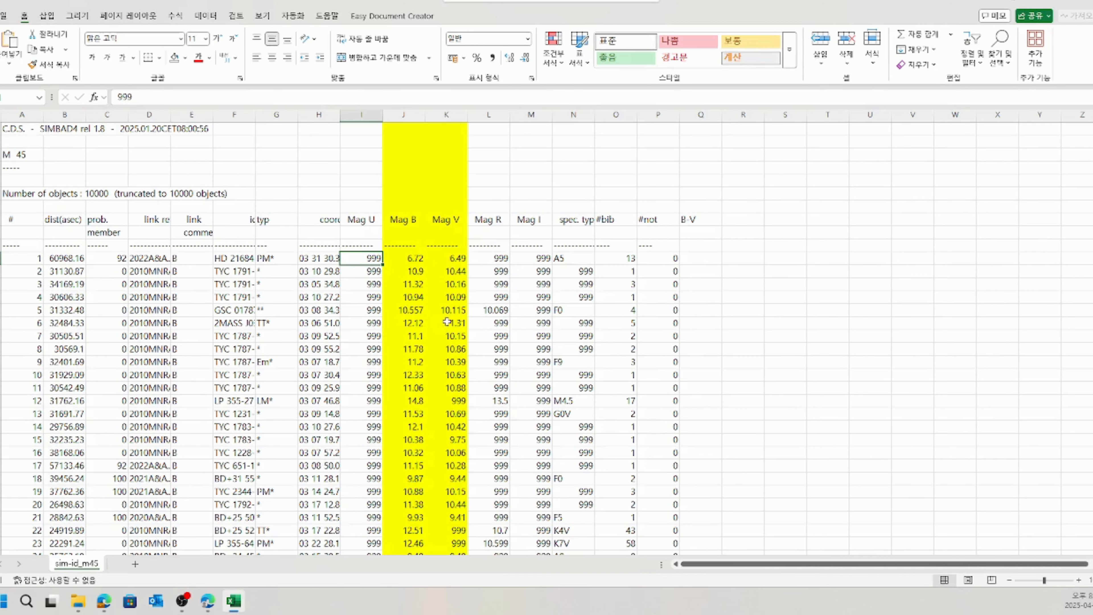
{"action": "scroll", "coordinate": [447, 321], "scroll_direction": "down", "scroll_amount": 2}
{"action": "scroll", "coordinate": [452, 358], "scroll_direction": "up", "scroll_amount": 2}
{"action": "left_click", "coordinate": [453, 402]}
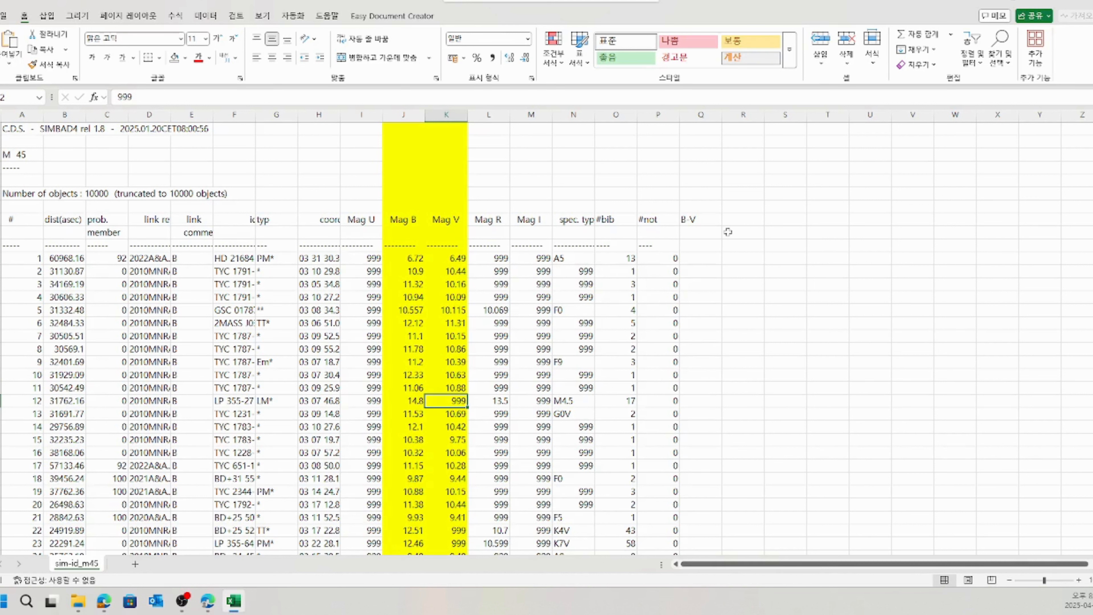
Delete the seven rows above the column headings so that the headings become the first row.
{"action": "left_click", "coordinate": [0, 129]}
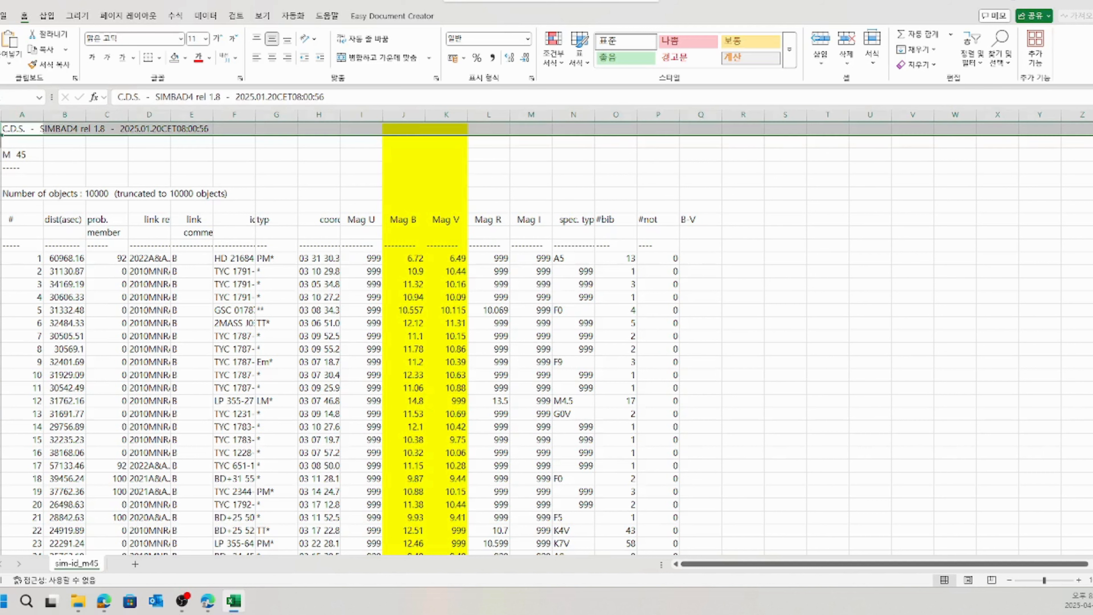
{"action": "left_click_drag", "start_coordinate": [1, 129], "coordinate": [1, 207]}
{"action": "right_click", "coordinate": [1, 206]}
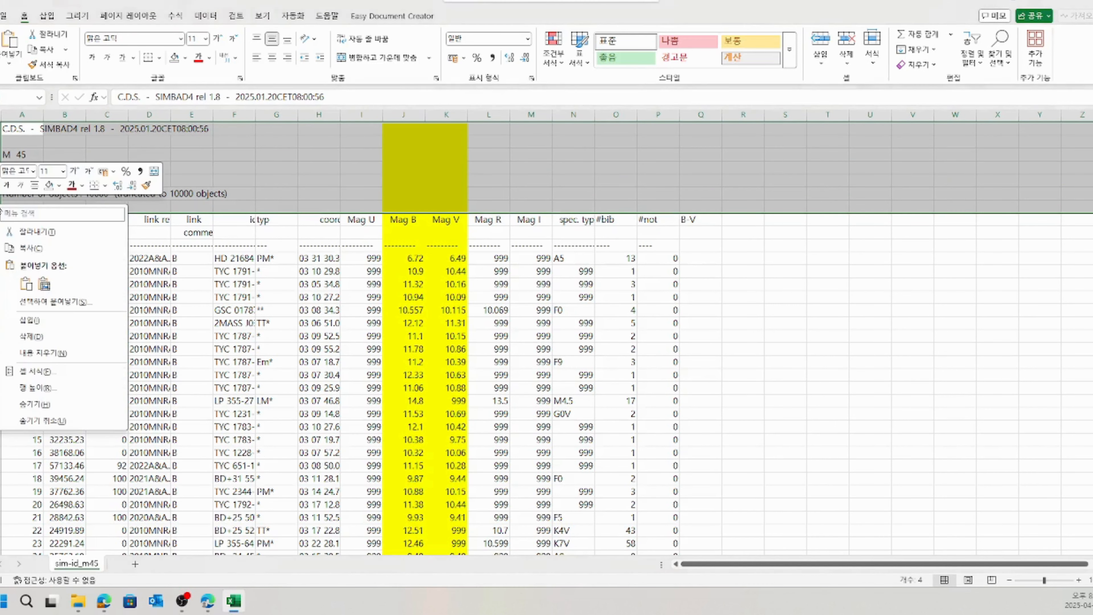
{"action": "left_click", "coordinate": [38, 338]}
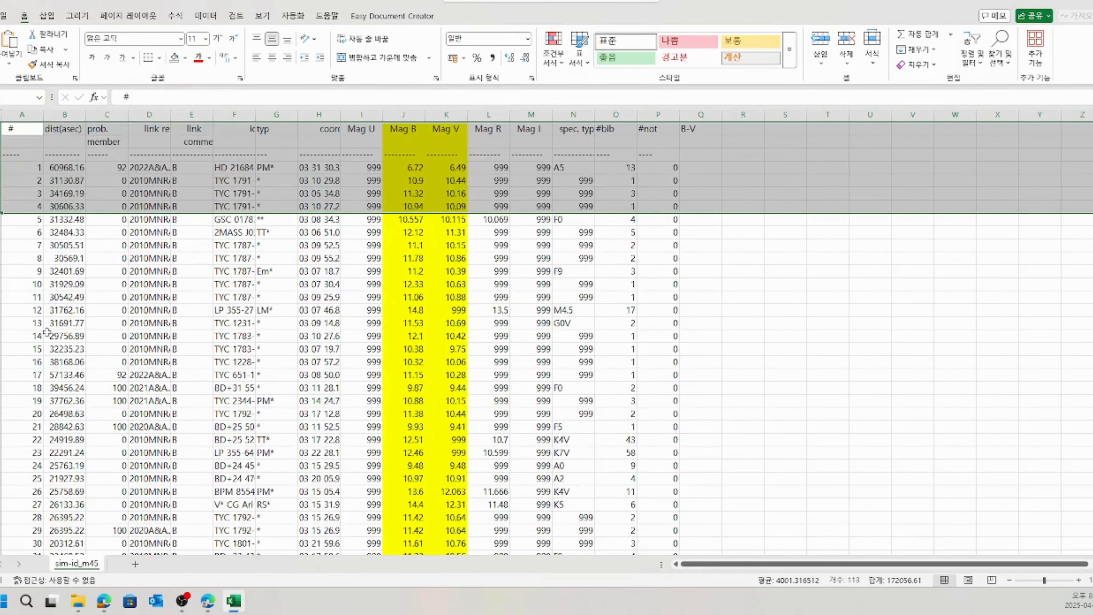
{"action": "left_click", "coordinate": [446, 310]}
Format columns A through Q as a table with headers, using the first light black-and-grey banded style.
{"action": "left_click_drag", "start_coordinate": [26, 115], "coordinate": [710, 118]}
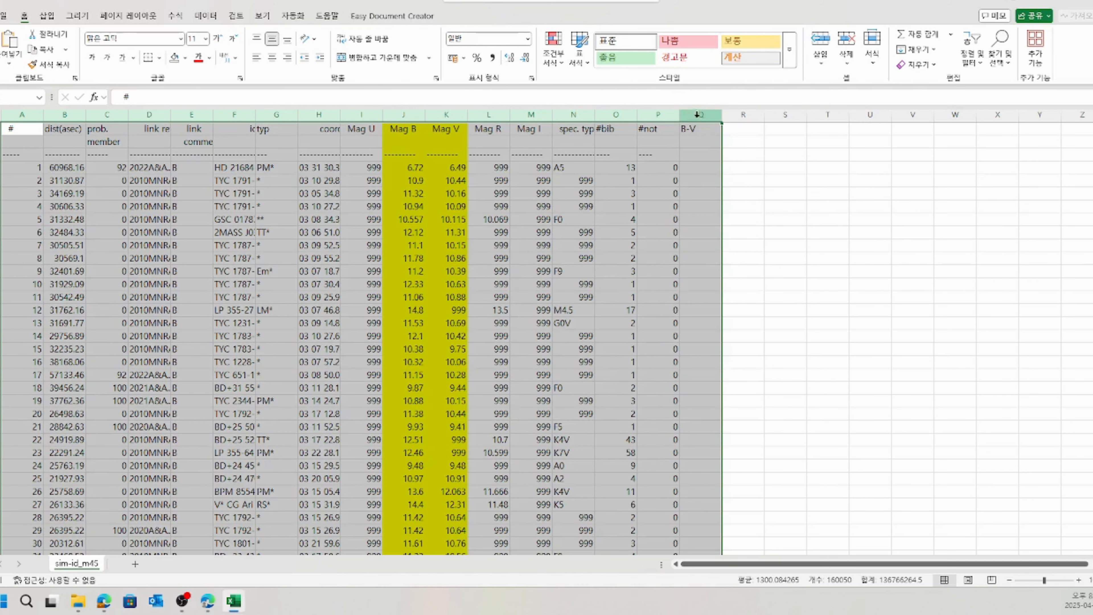
{"action": "left_click", "coordinate": [579, 49]}
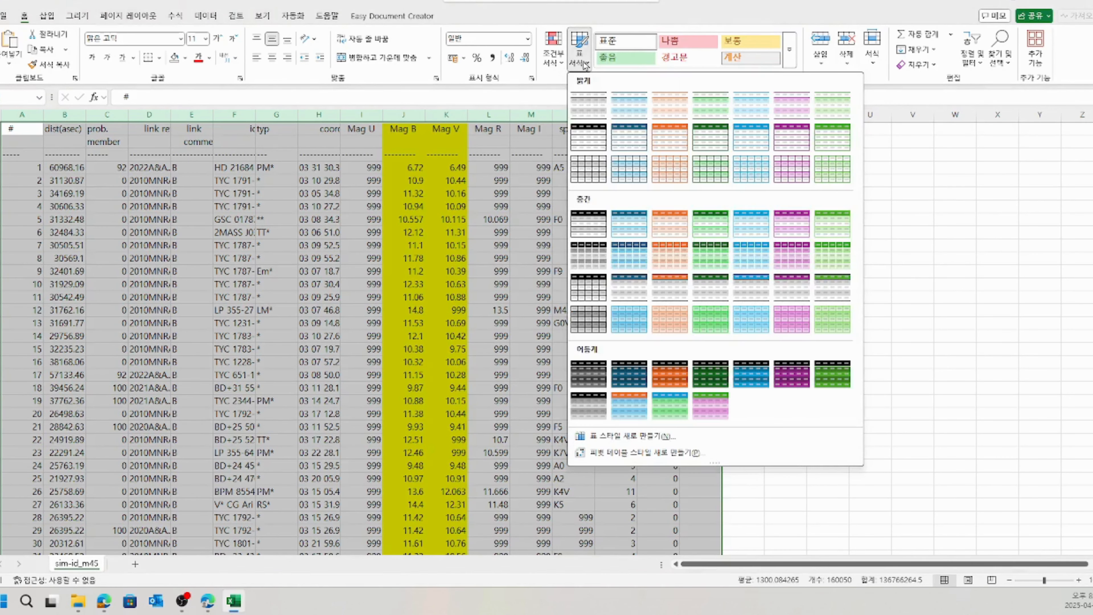
{"action": "left_click", "coordinate": [593, 99]}
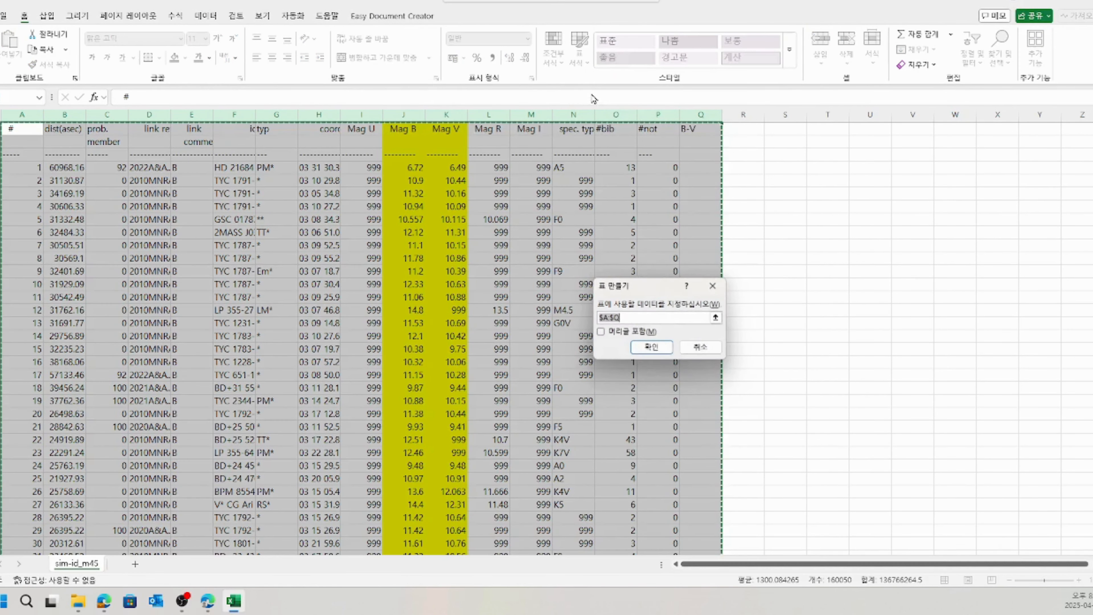
{"action": "left_click", "coordinate": [612, 335]}
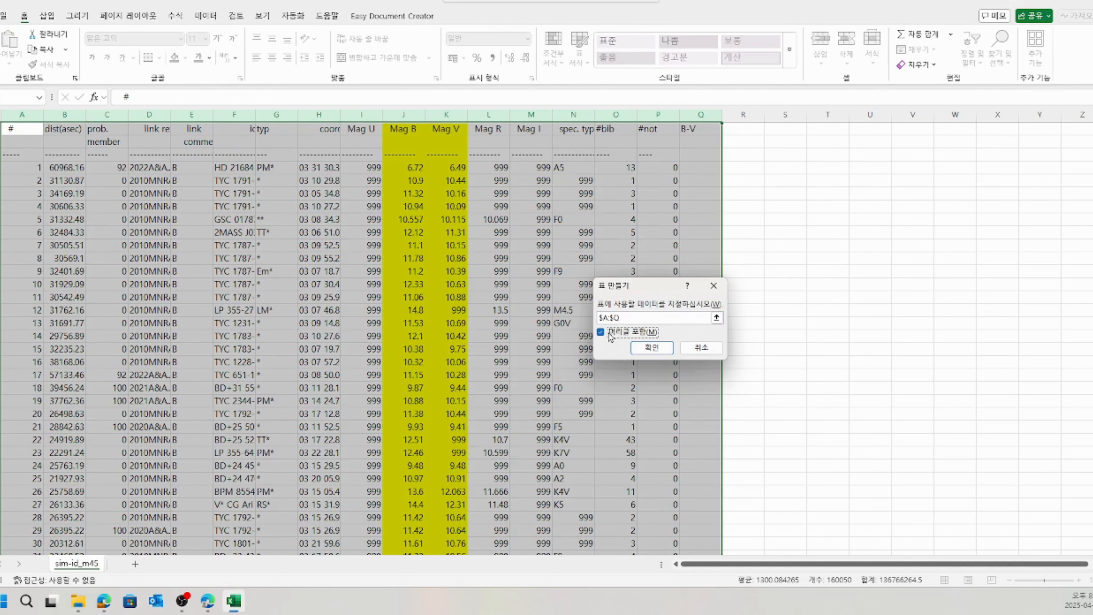
{"action": "left_click", "coordinate": [651, 347]}
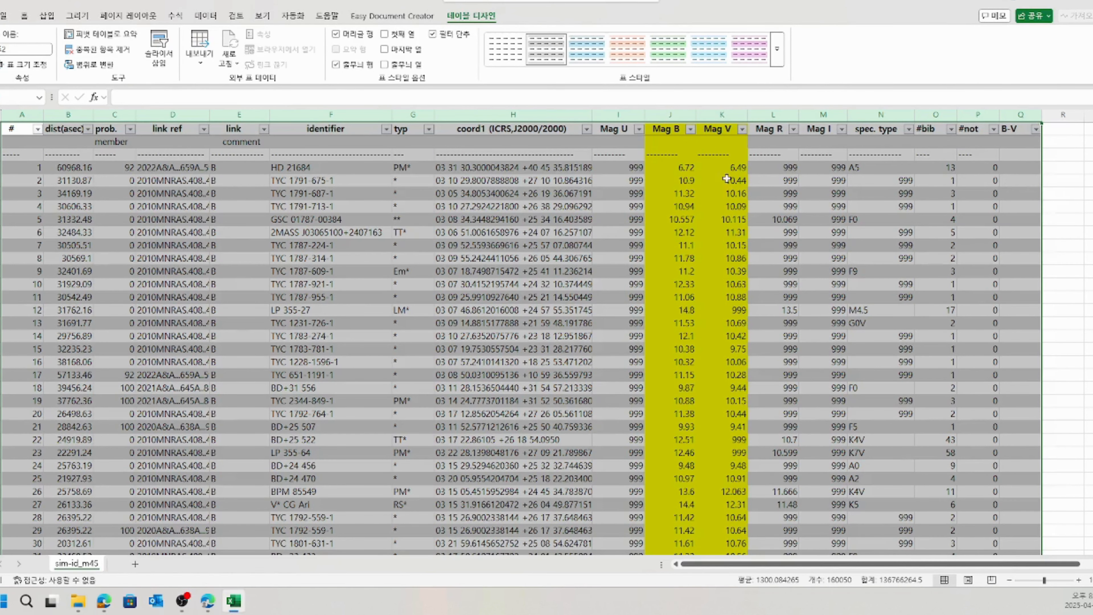
{"action": "left_click", "coordinate": [850, 207]}
Filter the Mag B column to exclude the 999, dashed-line and blank entries.
{"action": "left_click", "coordinate": [671, 131]}
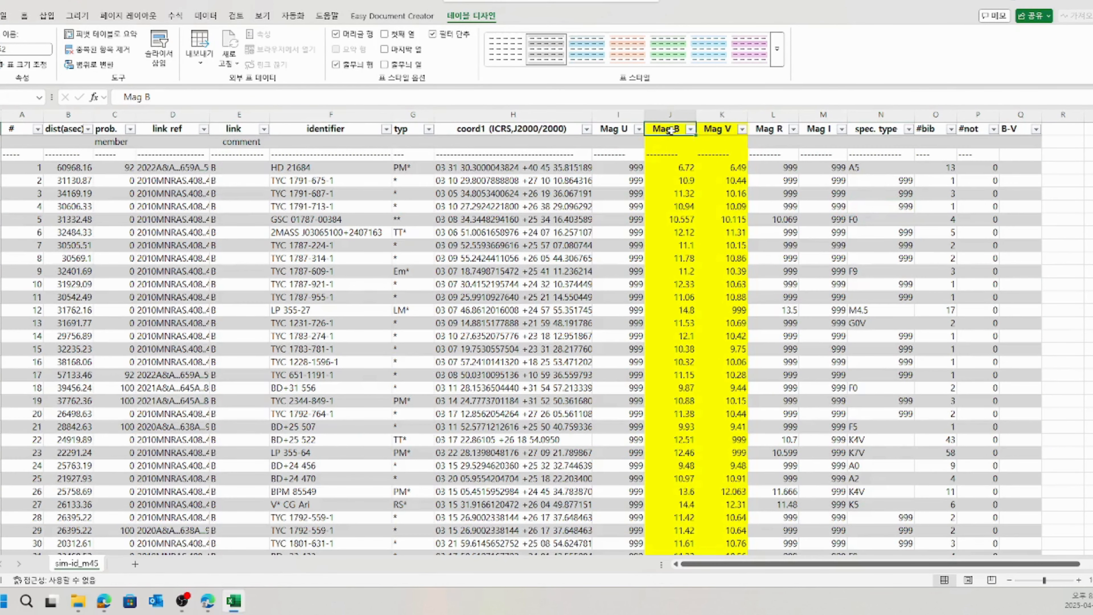
{"action": "left_click", "coordinate": [690, 131]}
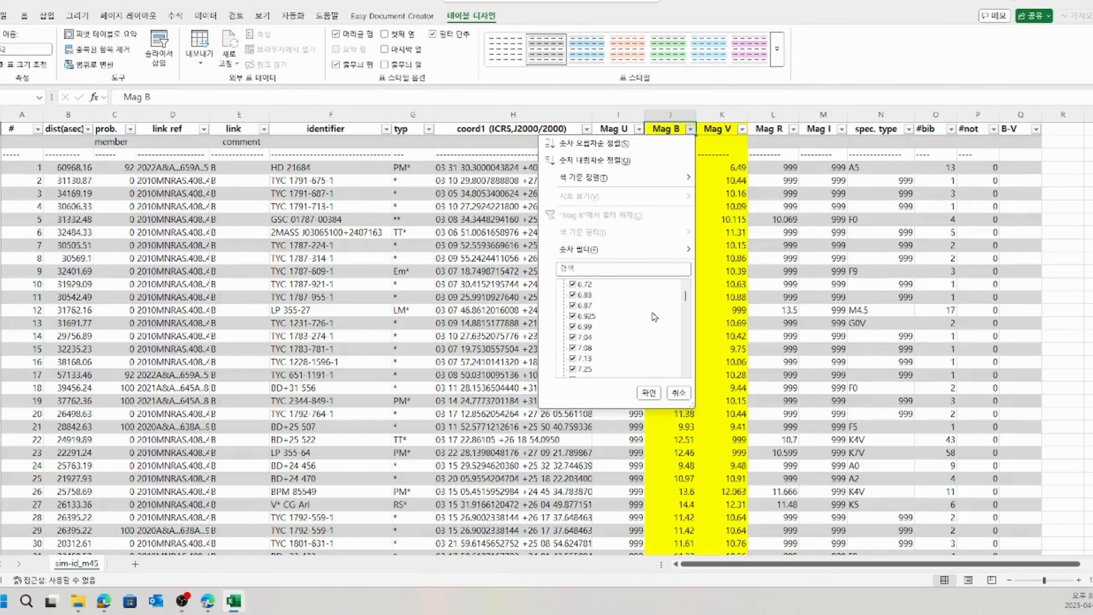
{"action": "left_click_drag", "start_coordinate": [687, 302], "coordinate": [683, 374]}
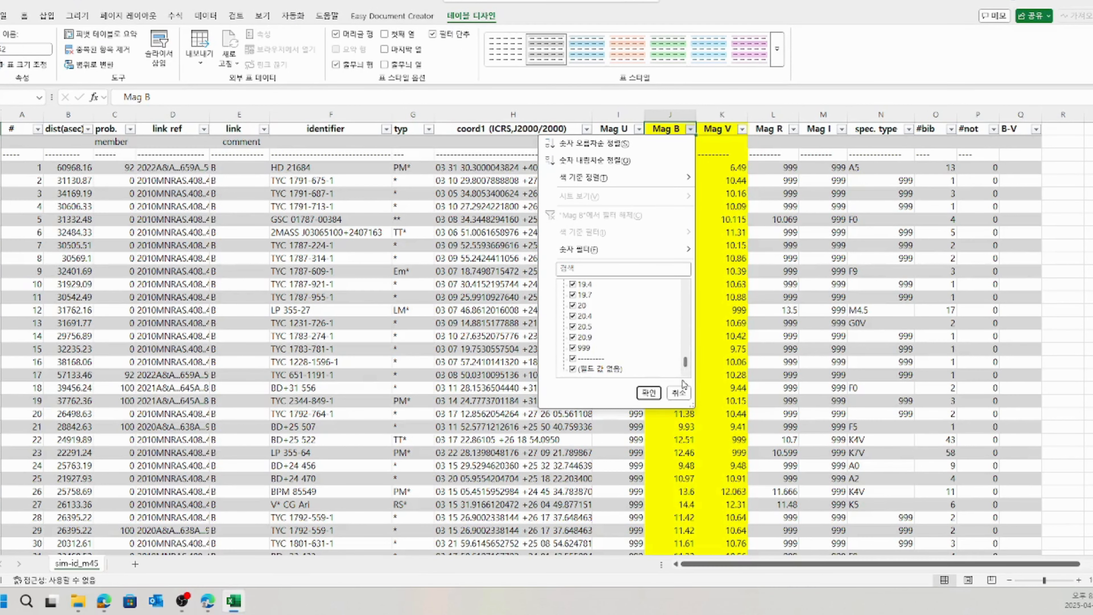
{"action": "left_click", "coordinate": [574, 350]}
{"action": "left_click", "coordinate": [573, 358]}
{"action": "left_click", "coordinate": [575, 370]}
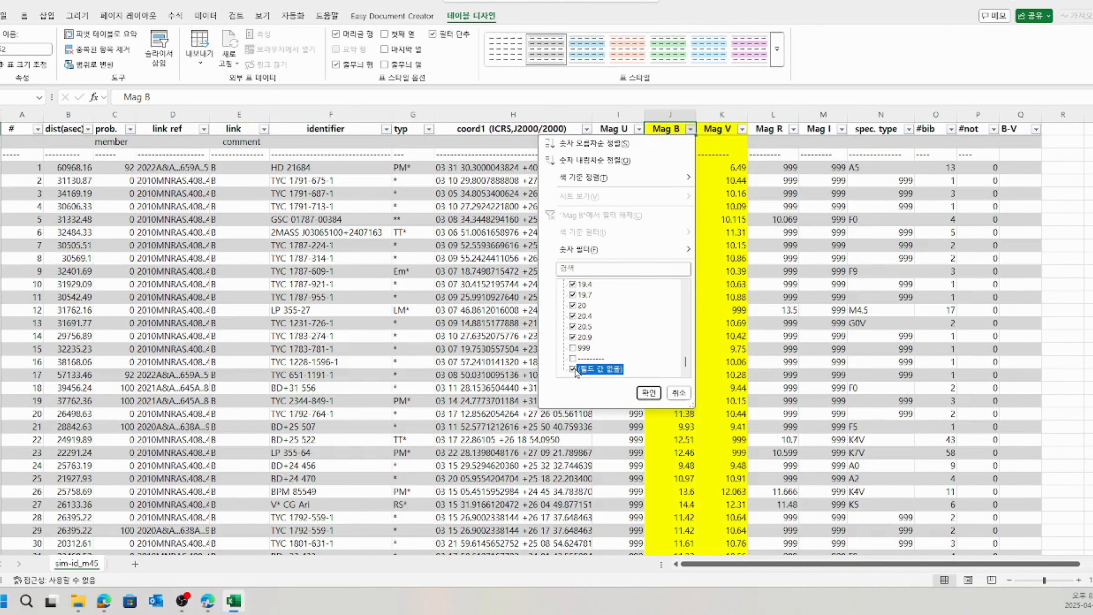
{"action": "left_click", "coordinate": [647, 393]}
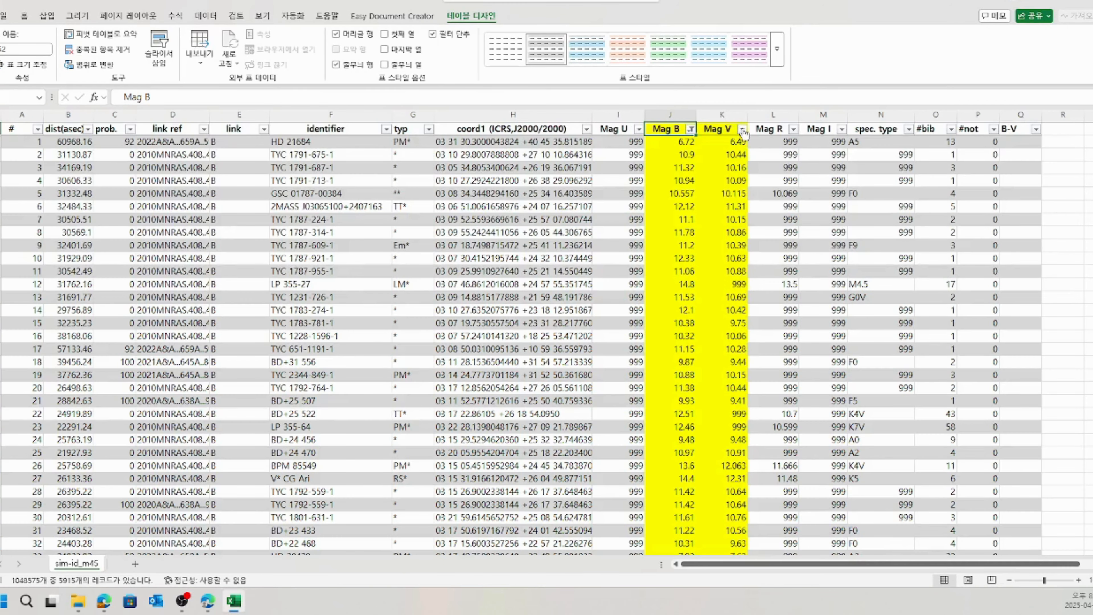
Filter the Mag V column to exclude the 999 entries.
{"action": "left_click", "coordinate": [742, 128]}
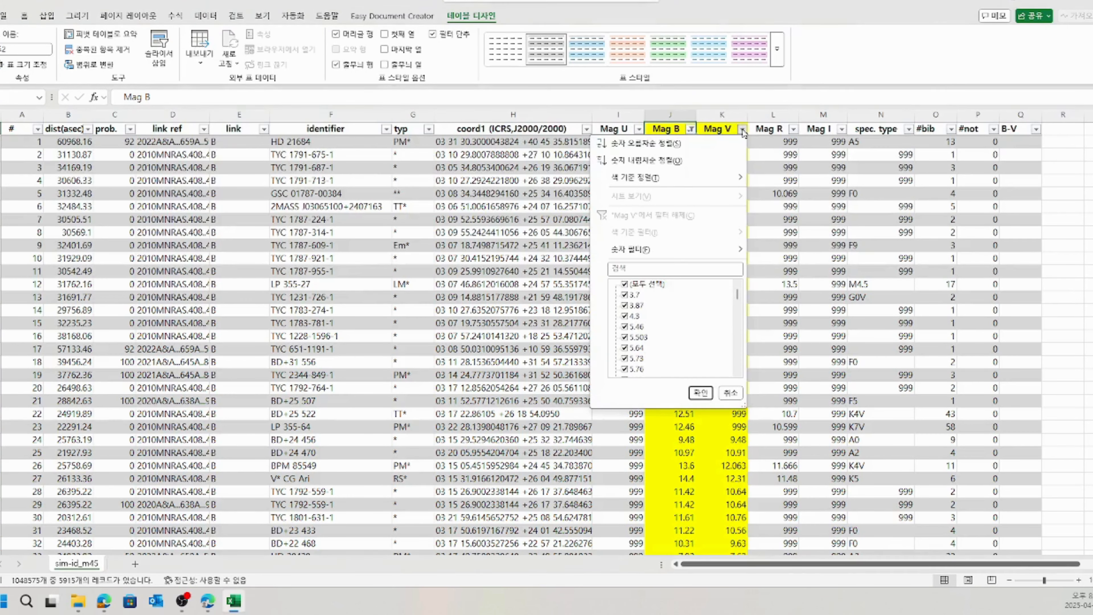
{"action": "scroll", "coordinate": [739, 334], "scroll_direction": "down", "scroll_amount": 5}
{"action": "scroll", "coordinate": [738, 334], "scroll_direction": "down", "scroll_amount": 10}
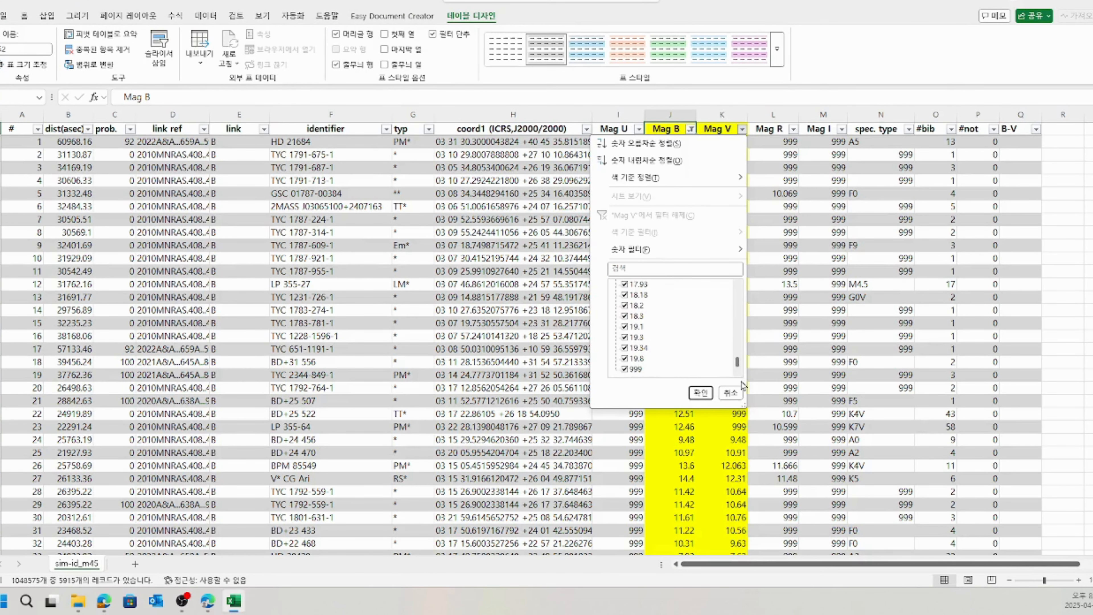
{"action": "left_click", "coordinate": [624, 369]}
{"action": "left_click", "coordinate": [700, 393]}
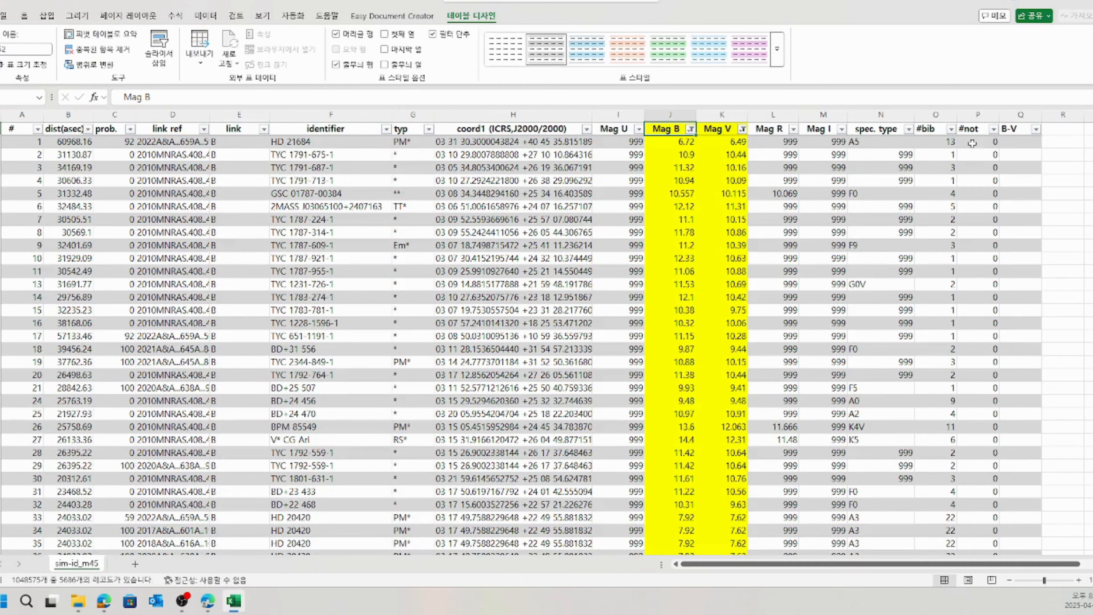
Remove the yellow fill from the entire Mag V column.
{"action": "left_click", "coordinate": [670, 116]}
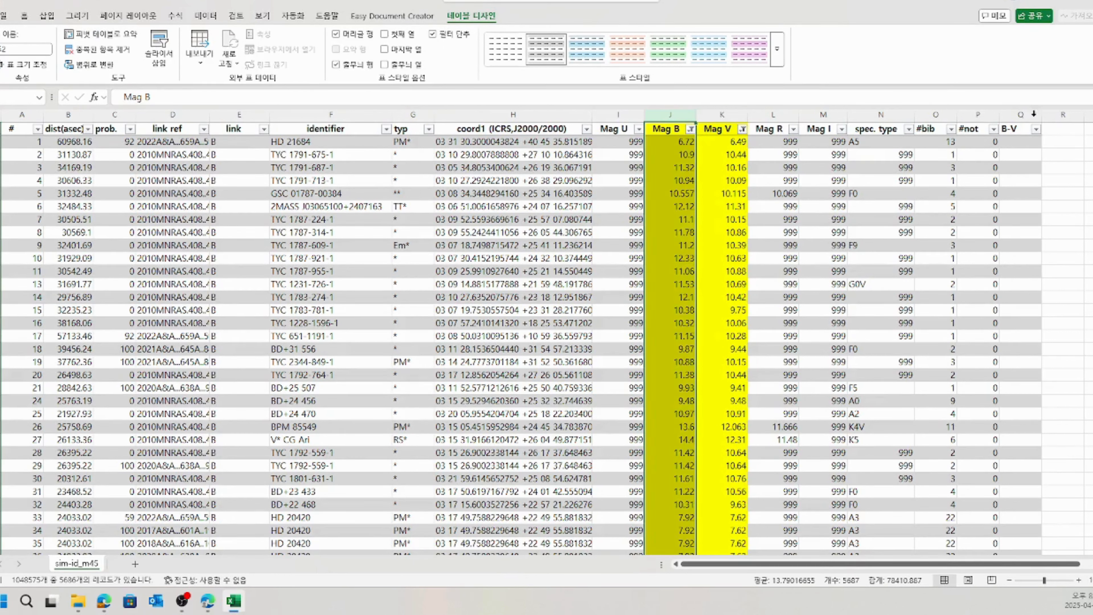
{"action": "left_click", "coordinate": [1013, 116]}
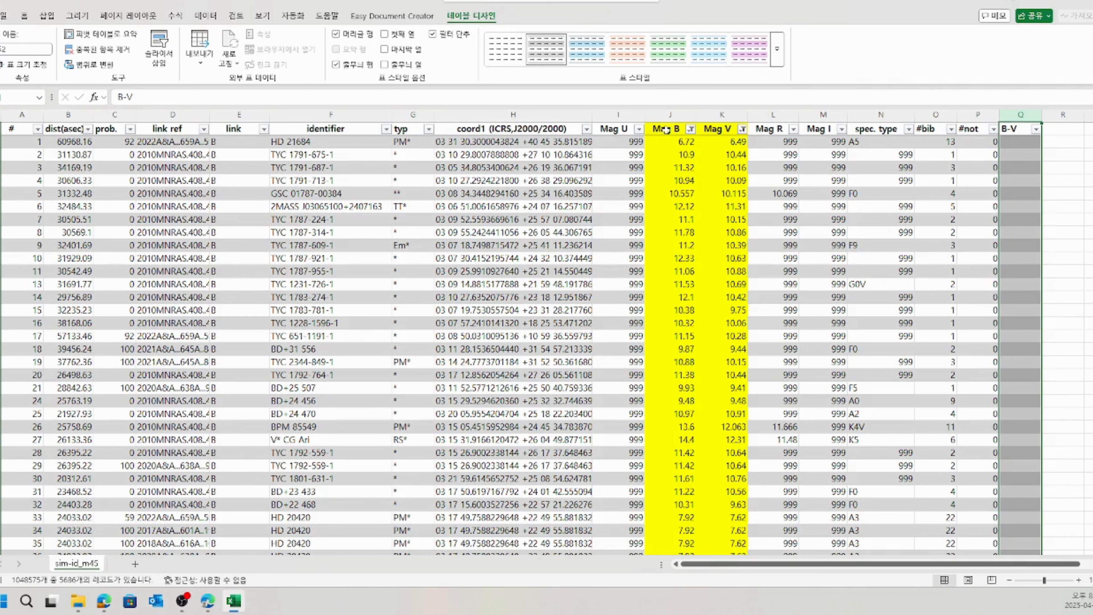
{"action": "left_click", "coordinate": [722, 114]}
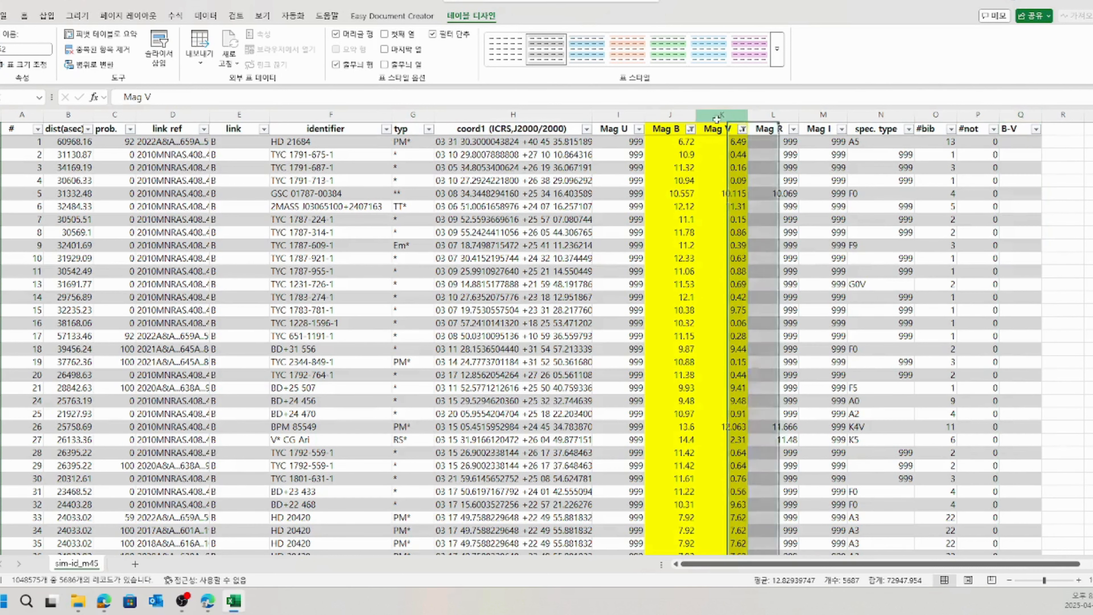
{"action": "left_click", "coordinate": [17, 17]}
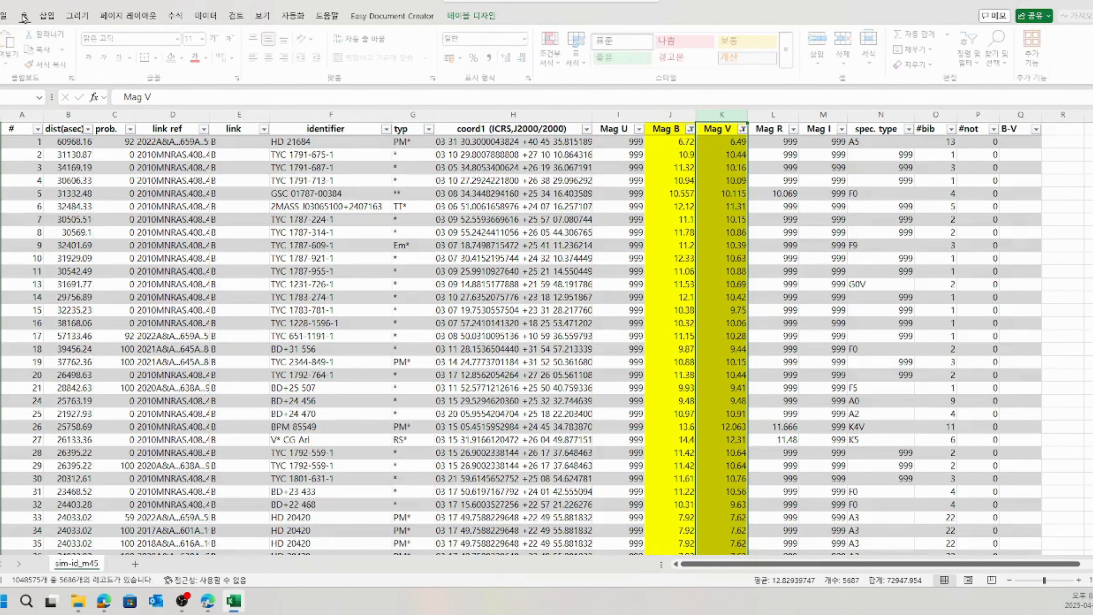
{"action": "key", "text": "ctrl+z"}
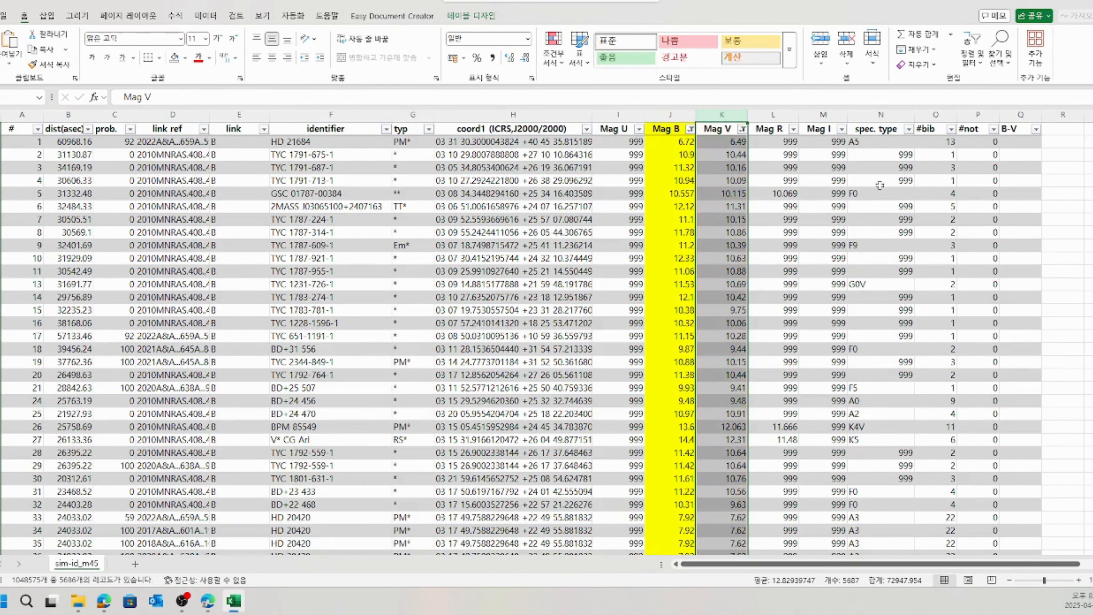
Fill the entire B-V column with yellow.
{"action": "left_click", "coordinate": [887, 189]}
{"action": "left_click", "coordinate": [1017, 115]}
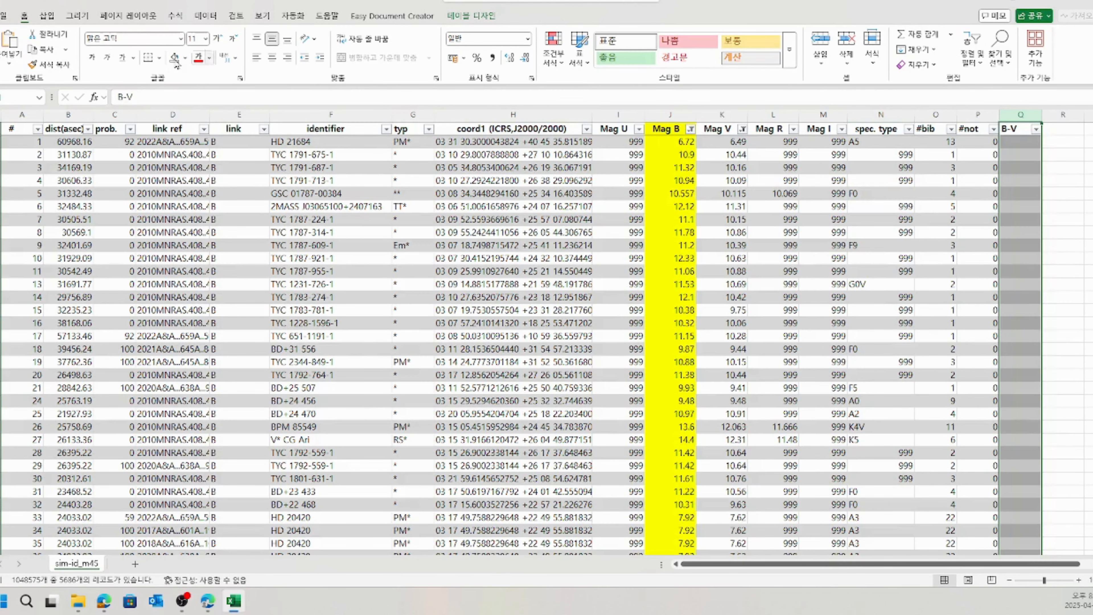
{"action": "left_click", "coordinate": [185, 57]}
{"action": "left_click", "coordinate": [227, 236]}
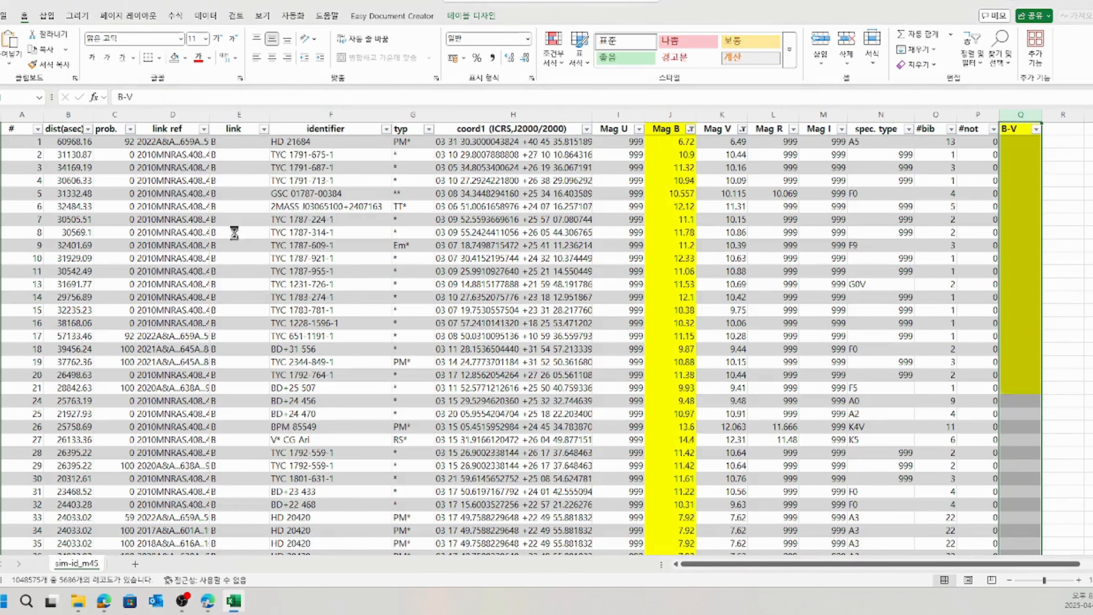
{"action": "left_click", "coordinate": [1064, 164]}
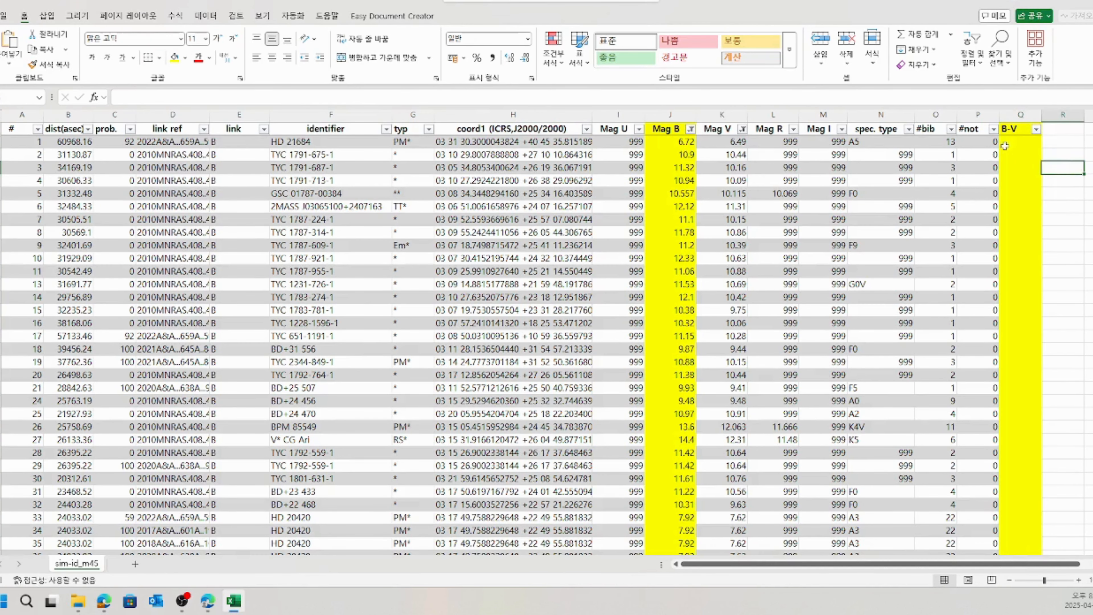
Calculate the B-V column by entering a formula in its first data cell that subtracts Mag V from Mag B.
{"action": "left_click", "coordinate": [1021, 142]}
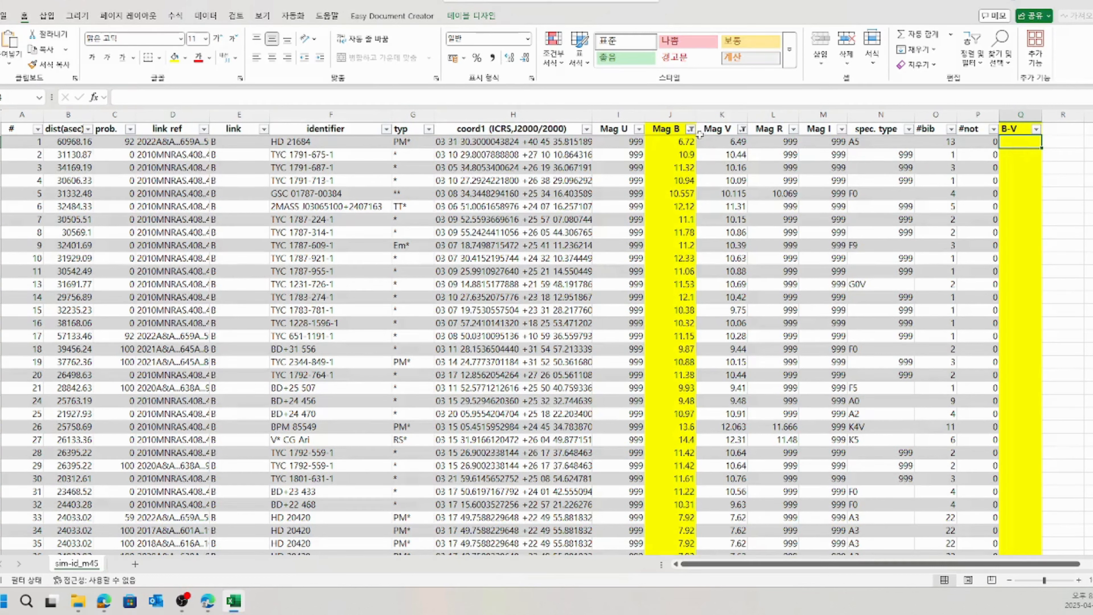
{"action": "type", "text": "="}
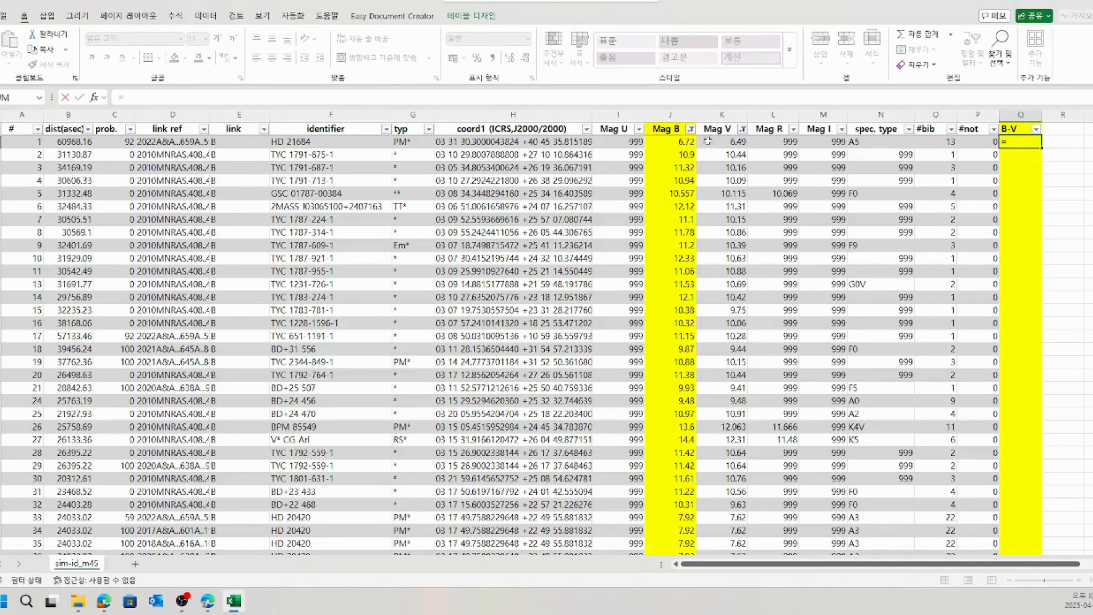
{"action": "left_click", "coordinate": [661, 142]}
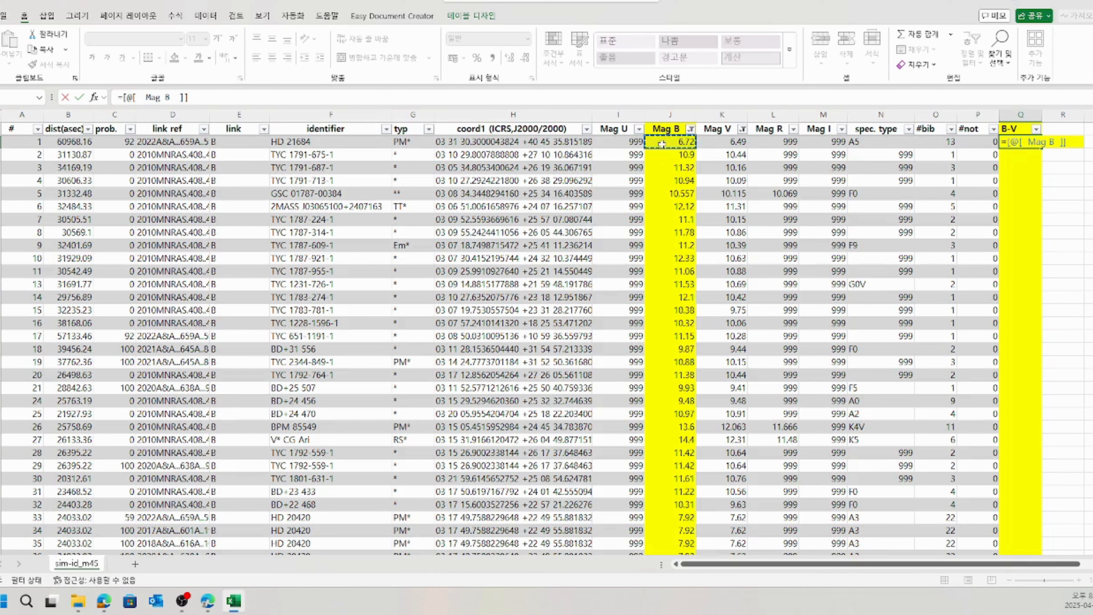
{"action": "type", "text": "-"}
{"action": "left_click", "coordinate": [735, 142]}
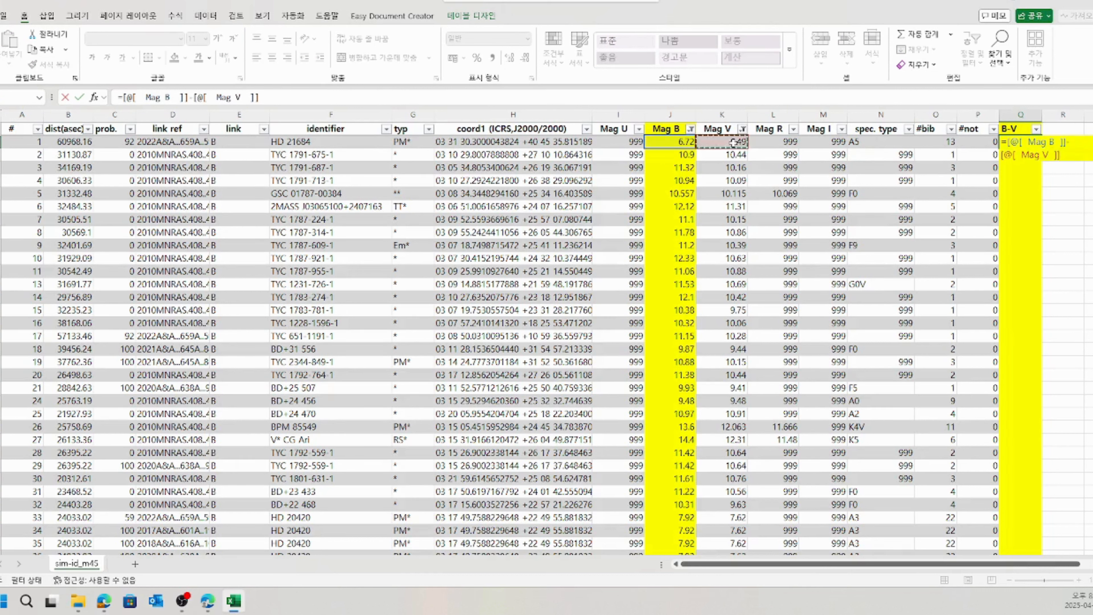
{"action": "key", "text": "Return"}
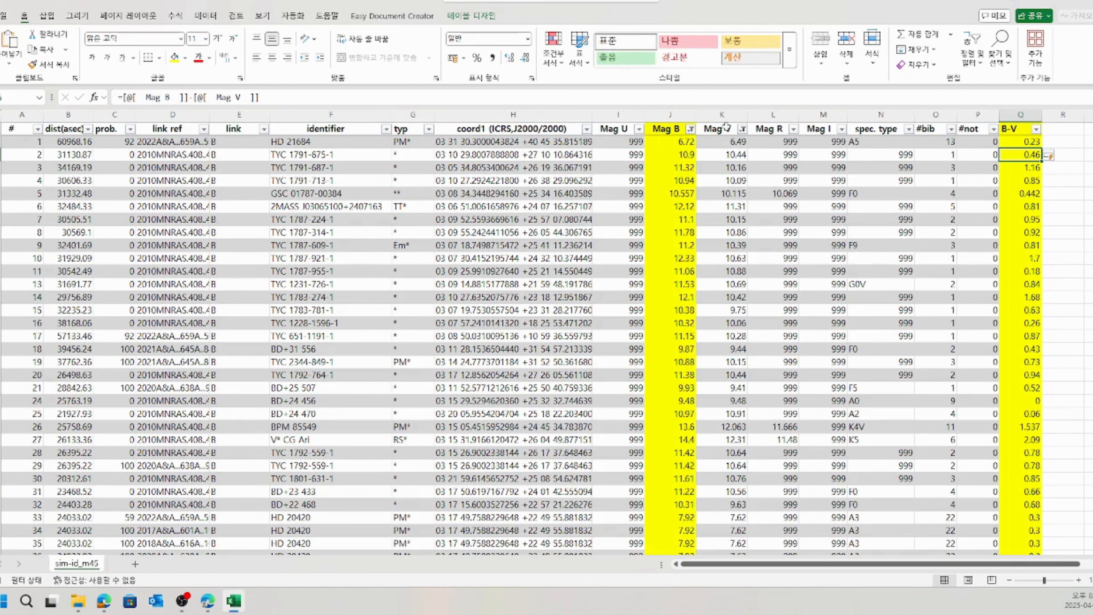
Insert a markers-only scatter chart from the Mag B and B-V columns and move it toward the first rows of the sheet.
{"action": "left_click", "coordinate": [669, 115]}
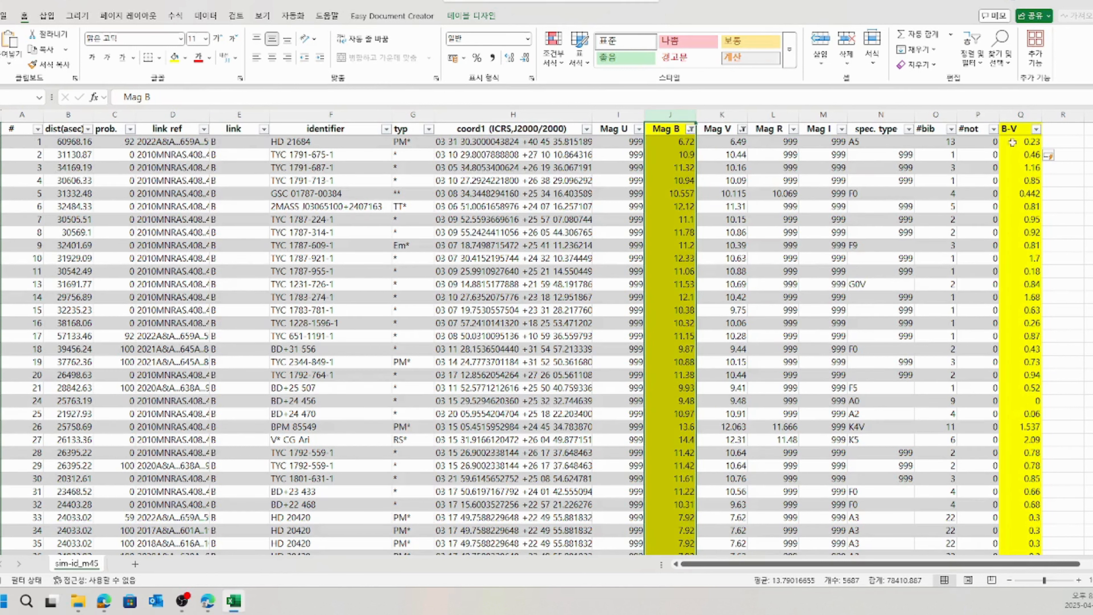
{"action": "left_click", "coordinate": [1018, 114], "text": "ctrl"}
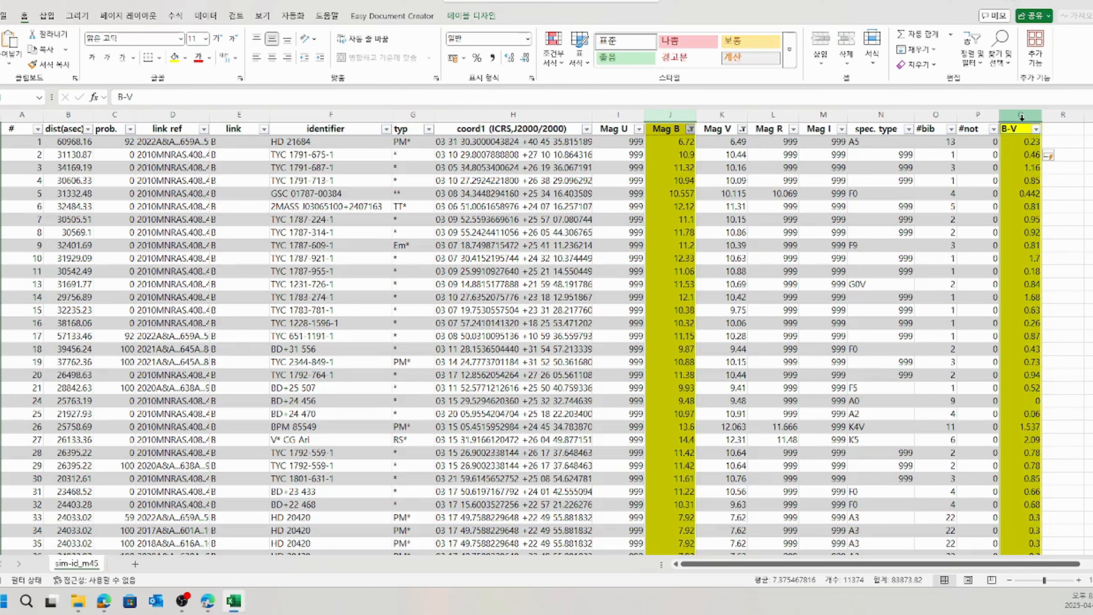
{"action": "left_click", "coordinate": [48, 17]}
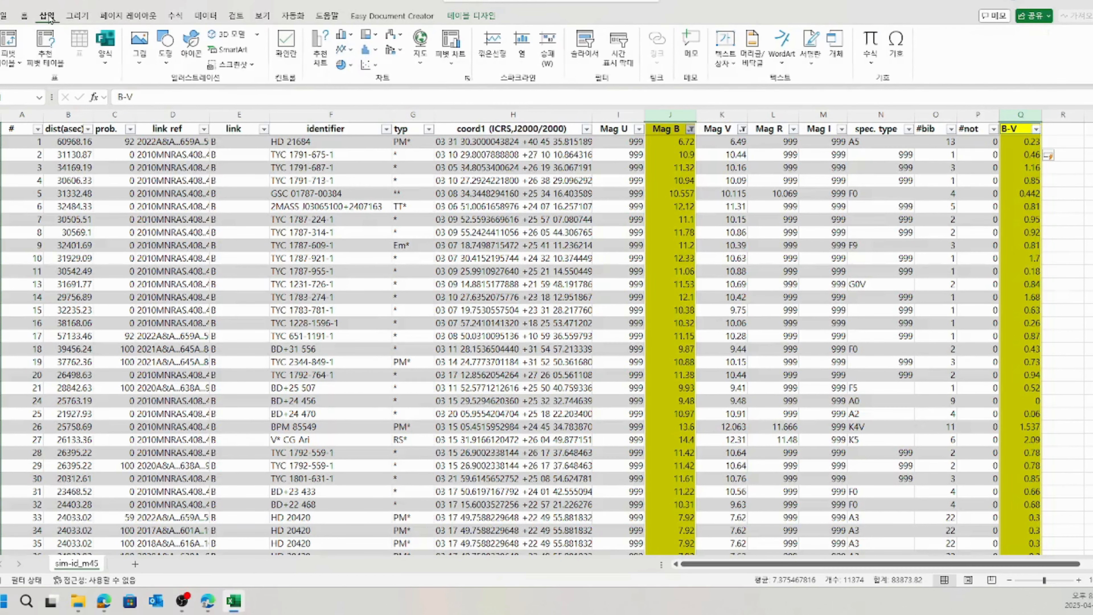
{"action": "left_click", "coordinate": [370, 65]}
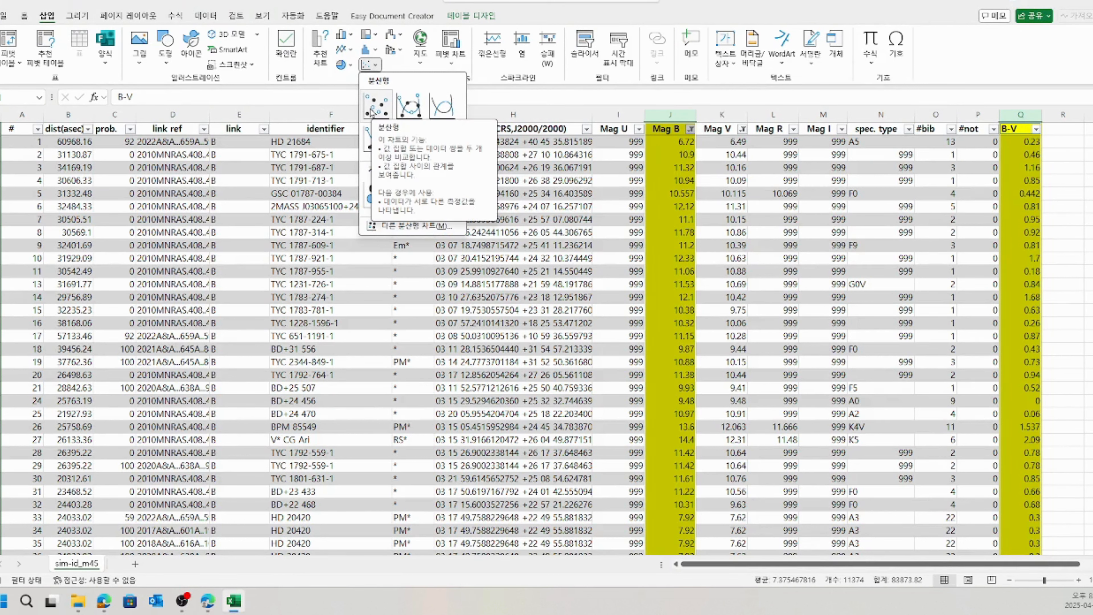
{"action": "left_click", "coordinate": [376, 106]}
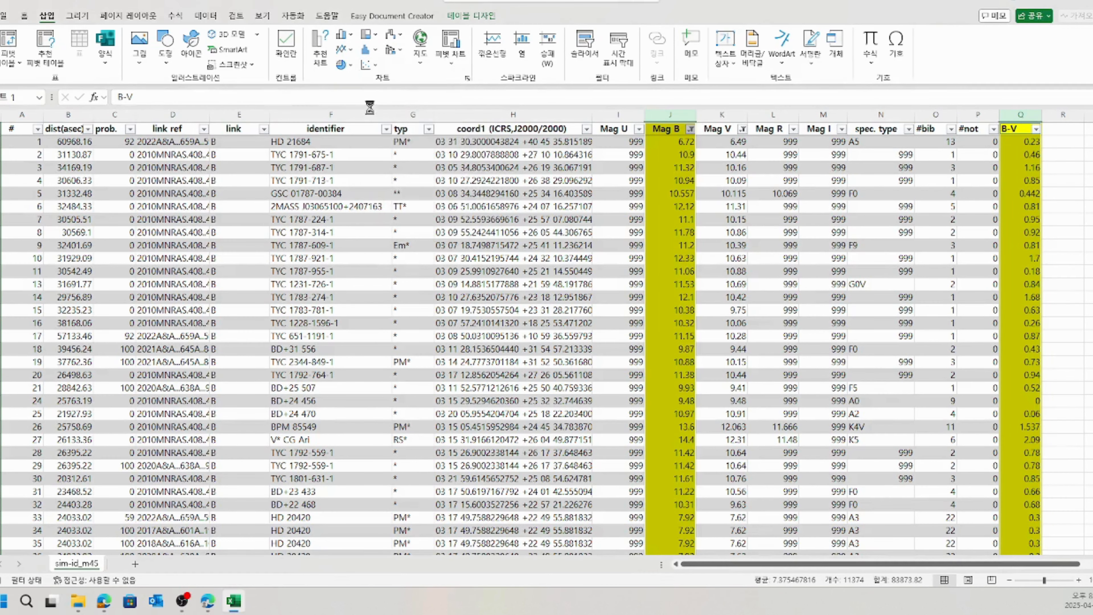
{"action": "left_click_drag", "start_coordinate": [590, 265], "coordinate": [497, 178]}
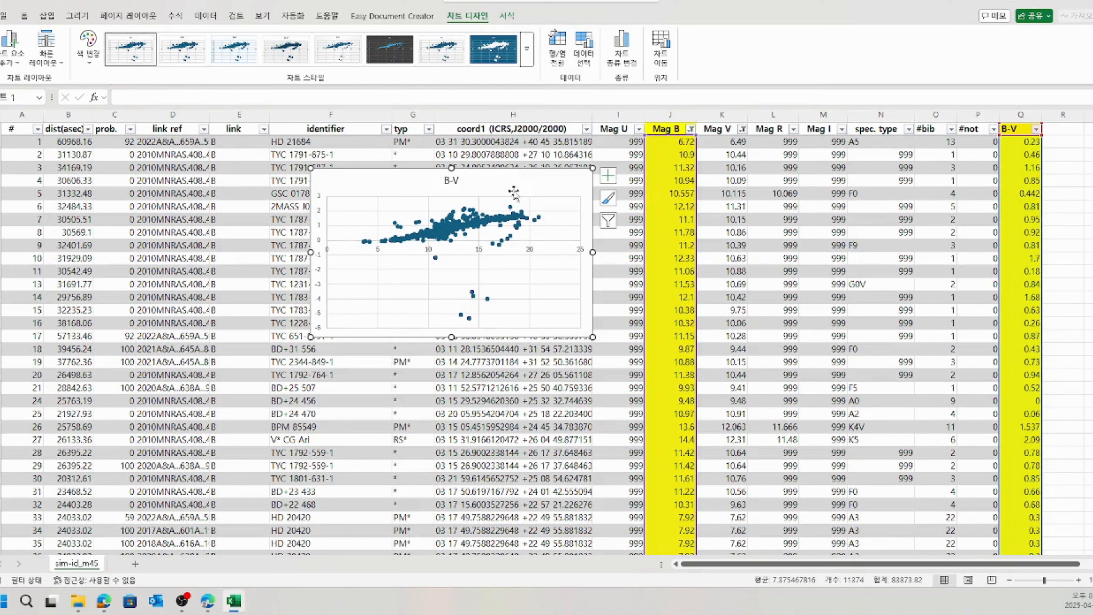
Edit the B-V series in the chart's source data and name it M45.
{"action": "left_click", "coordinate": [582, 51]}
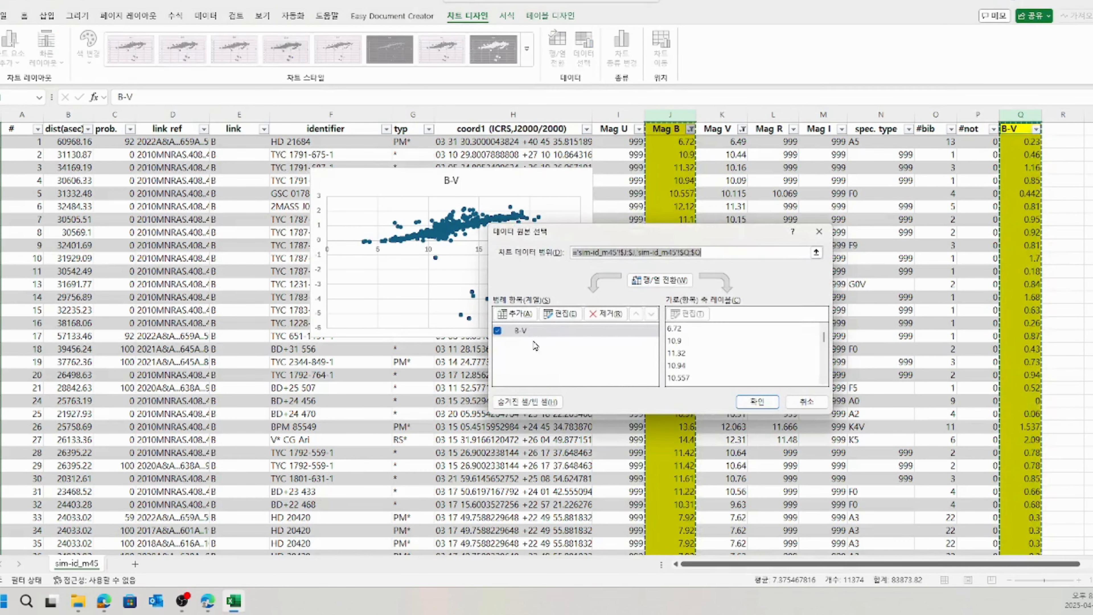
{"action": "left_click", "coordinate": [546, 332]}
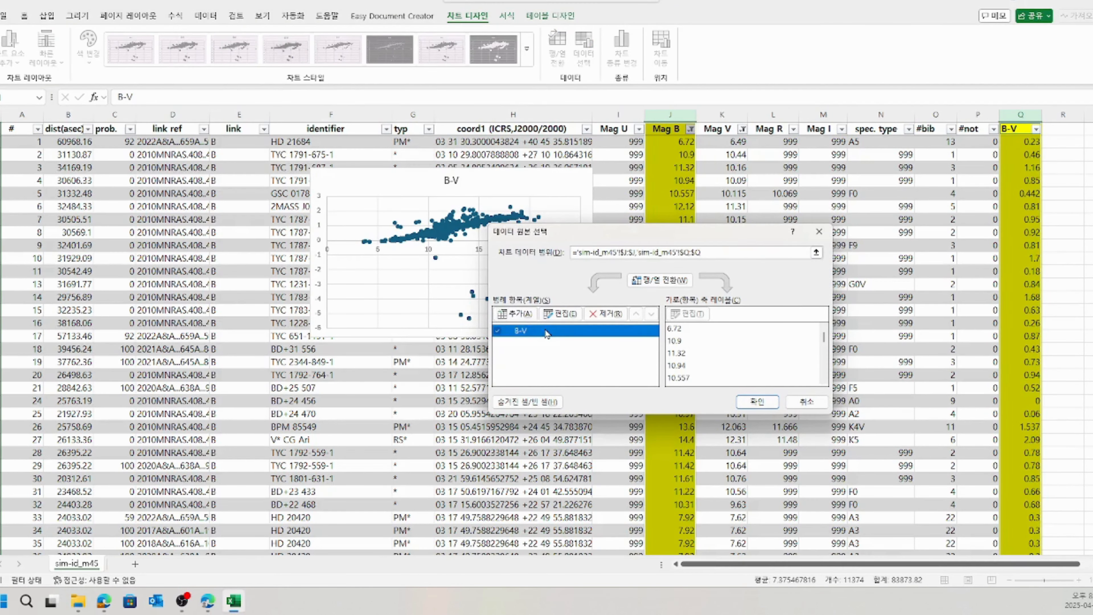
{"action": "left_click", "coordinate": [564, 315]}
{"action": "left_click_drag", "start_coordinate": [606, 263], "coordinate": [568, 268]}
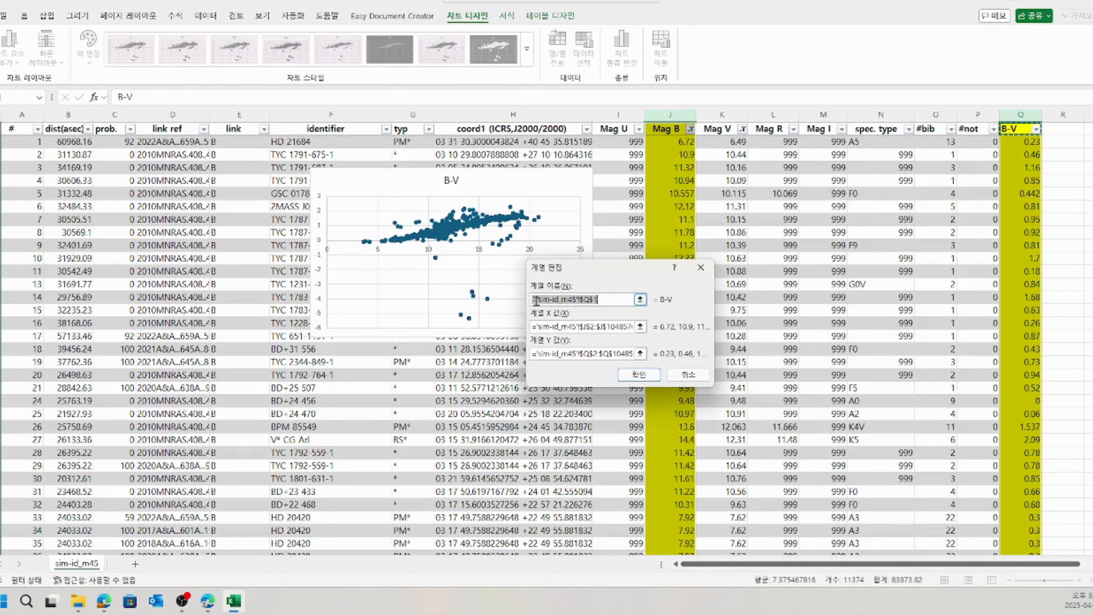
{"action": "left_click_drag", "start_coordinate": [599, 300], "coordinate": [529, 300]}
{"action": "type", "text": "M45"}
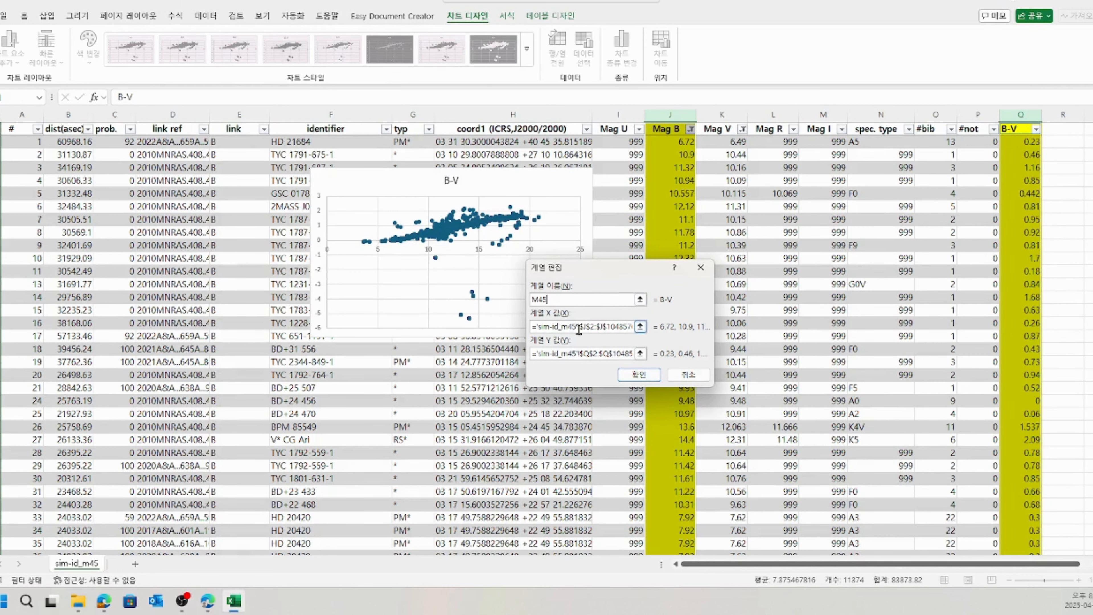
Point the series' X values to the B-V column, using the range $q$2:$q$1048576 on sheet sim-id_m45.
{"action": "left_click", "coordinate": [577, 326]}
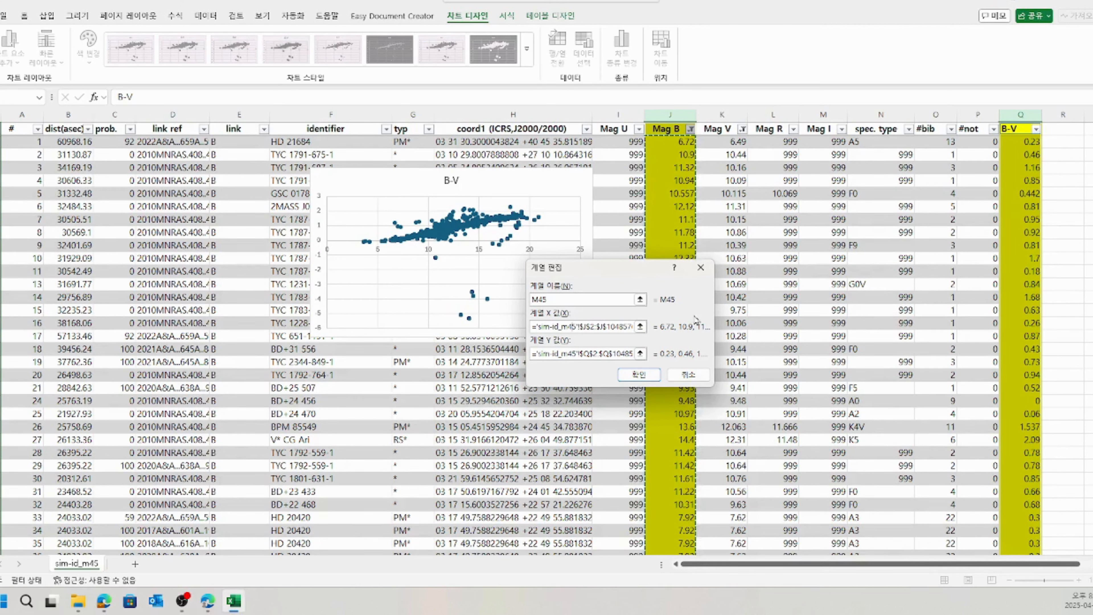
{"action": "left_click", "coordinate": [640, 327]}
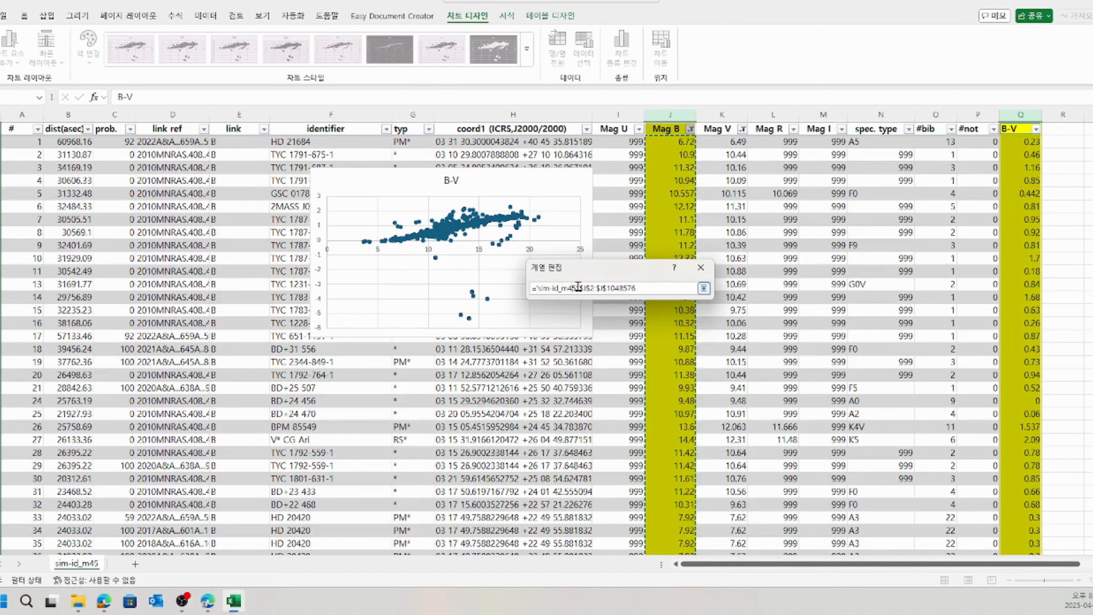
{"action": "key", "text": "Return"}
{"action": "left_click", "coordinate": [640, 326]}
{"action": "left_click", "coordinate": [586, 288]}
{"action": "key", "text": "BackSpace"}
{"action": "type", "text": "q"}
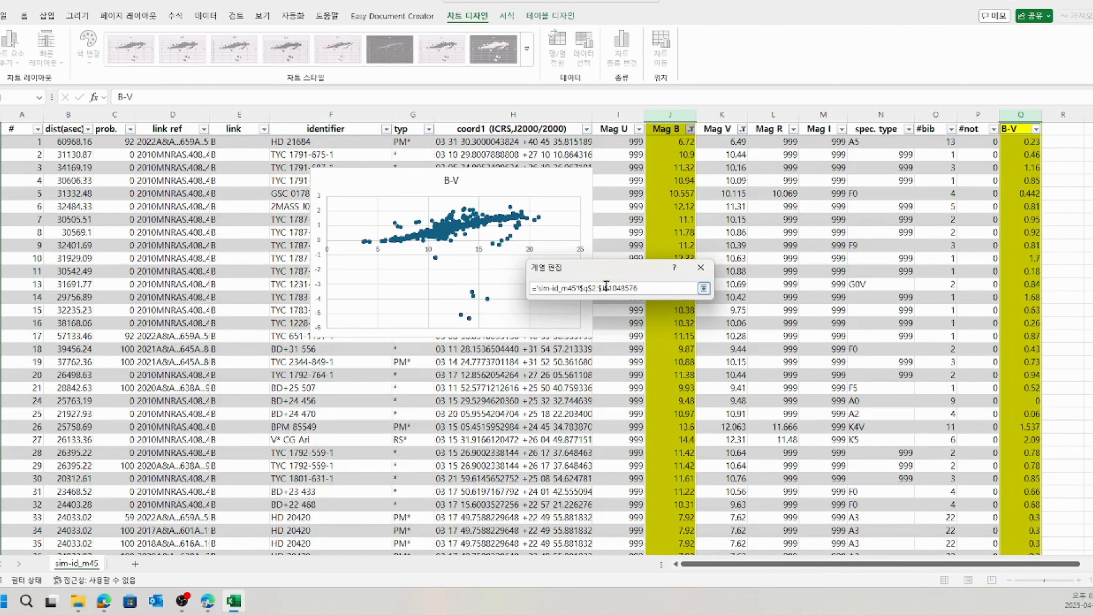
{"action": "left_click", "coordinate": [605, 288]}
{"action": "key", "text": "BackSpace"}
{"action": "type", "text": "q$"}
{"action": "left_click", "coordinate": [703, 288]}
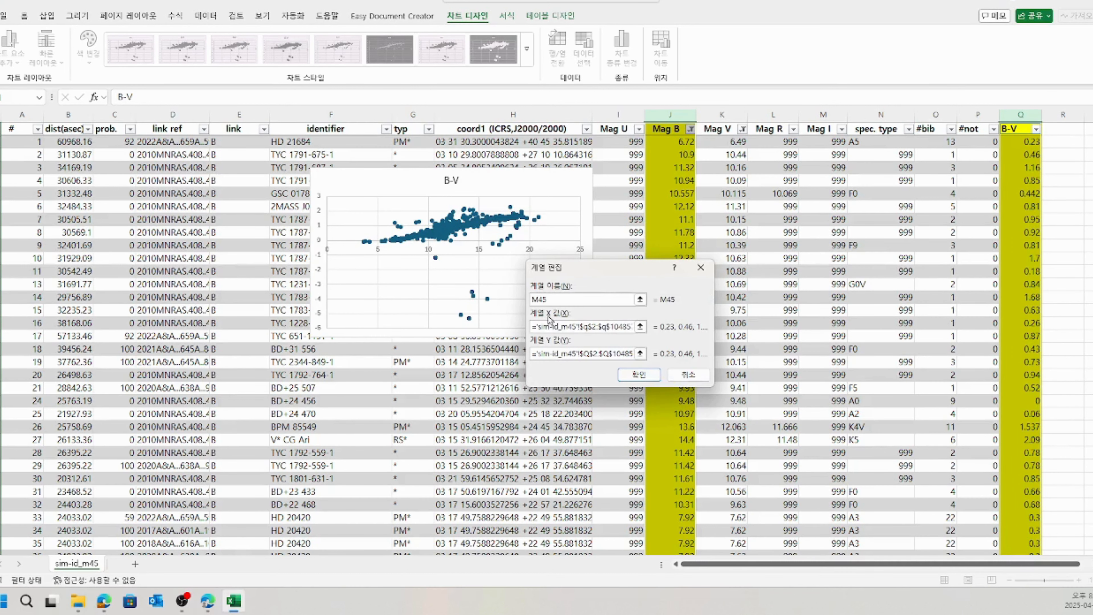
Point the series' Y values to the Mag B column, range $j$2:$j$1048576, and apply the source data changes.
{"action": "left_click", "coordinate": [640, 353]}
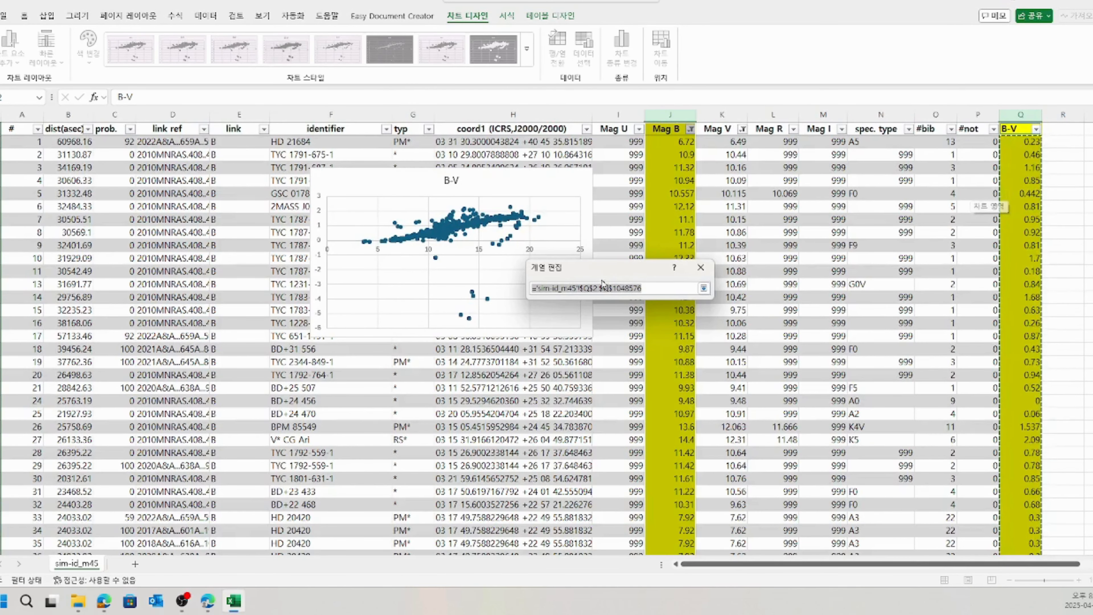
{"action": "left_click", "coordinate": [586, 287]}
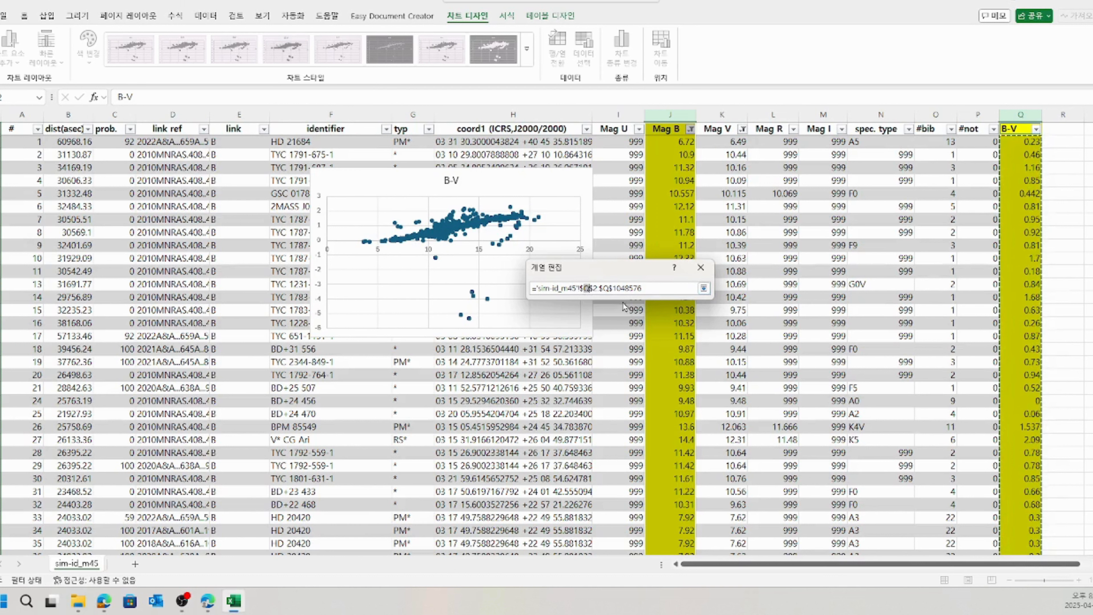
{"action": "key", "text": "BackSpace"}
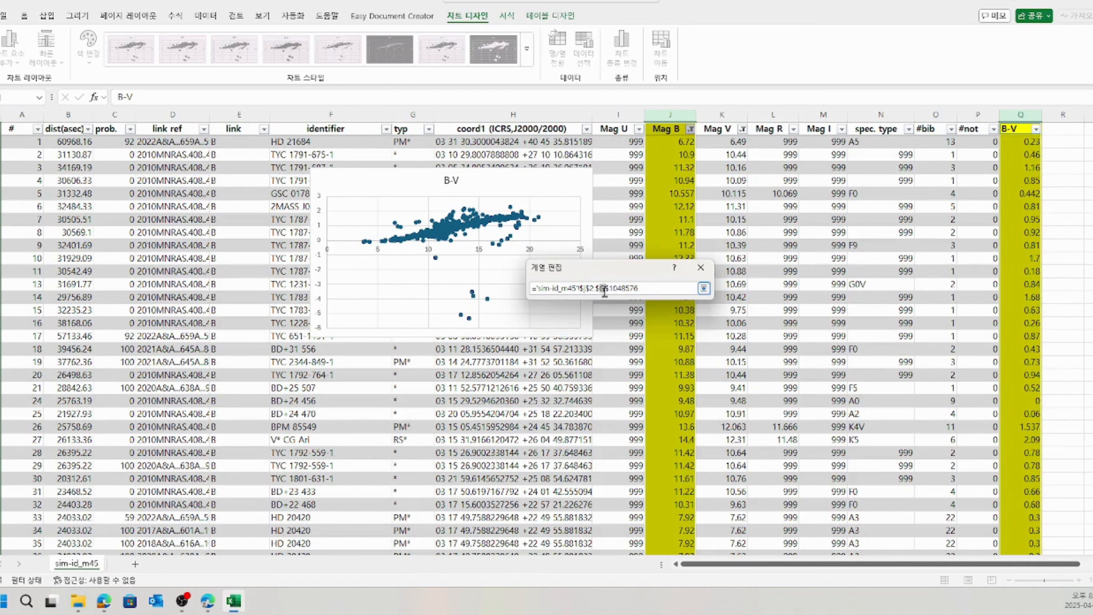
{"action": "type", "text": "j"}
{"action": "left_click", "coordinate": [704, 288]}
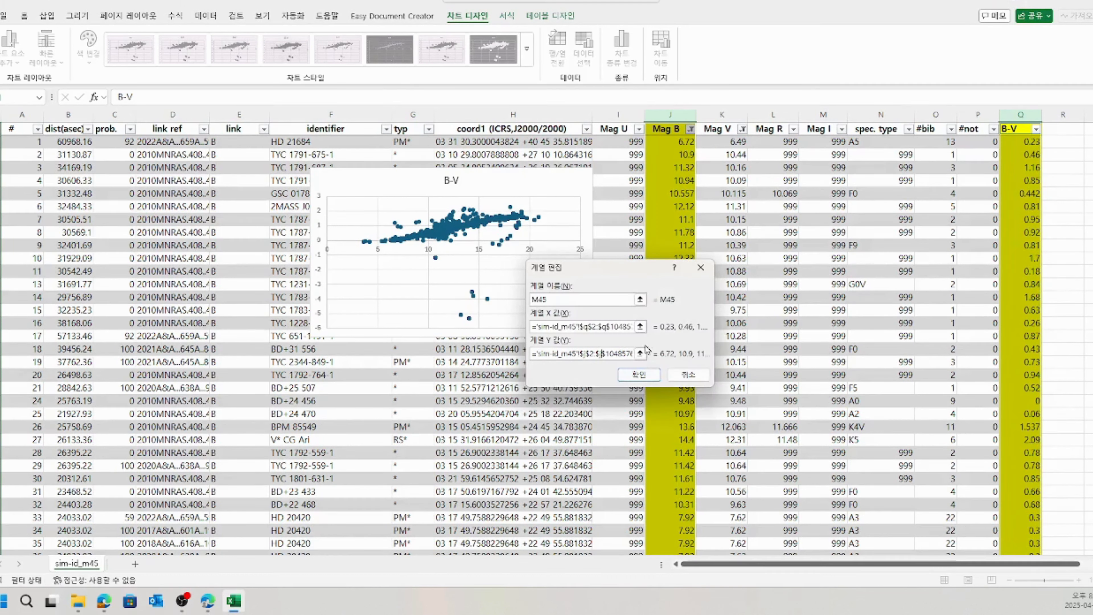
{"action": "left_click", "coordinate": [641, 375]}
{"action": "left_click", "coordinate": [758, 402]}
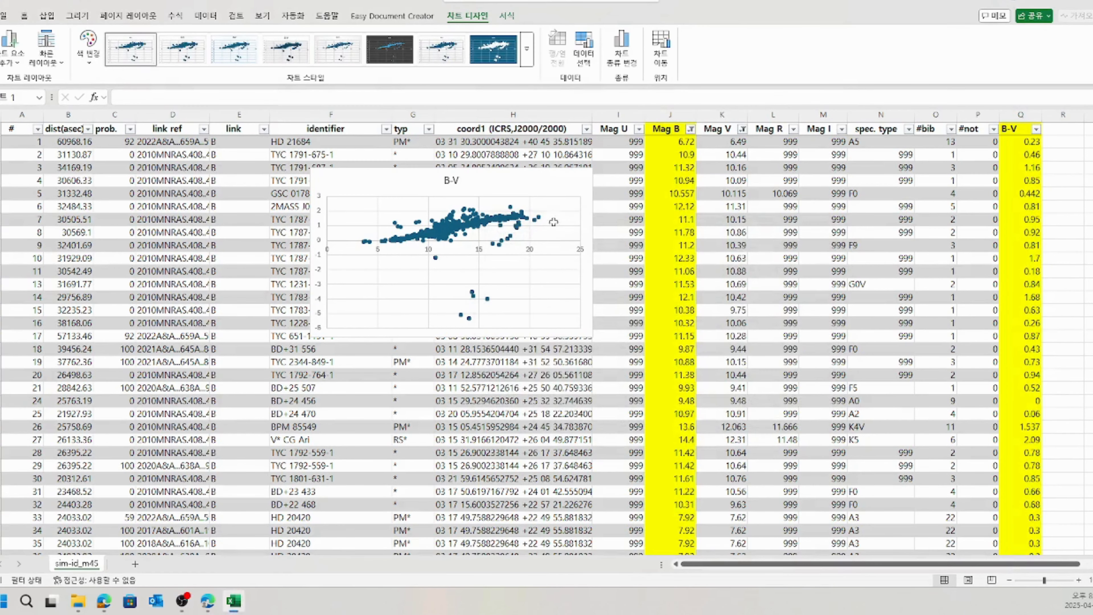
Enlarge the M45 chart and place it over columns D to H, starting near the first data rows.
{"action": "left_click", "coordinate": [534, 177]}
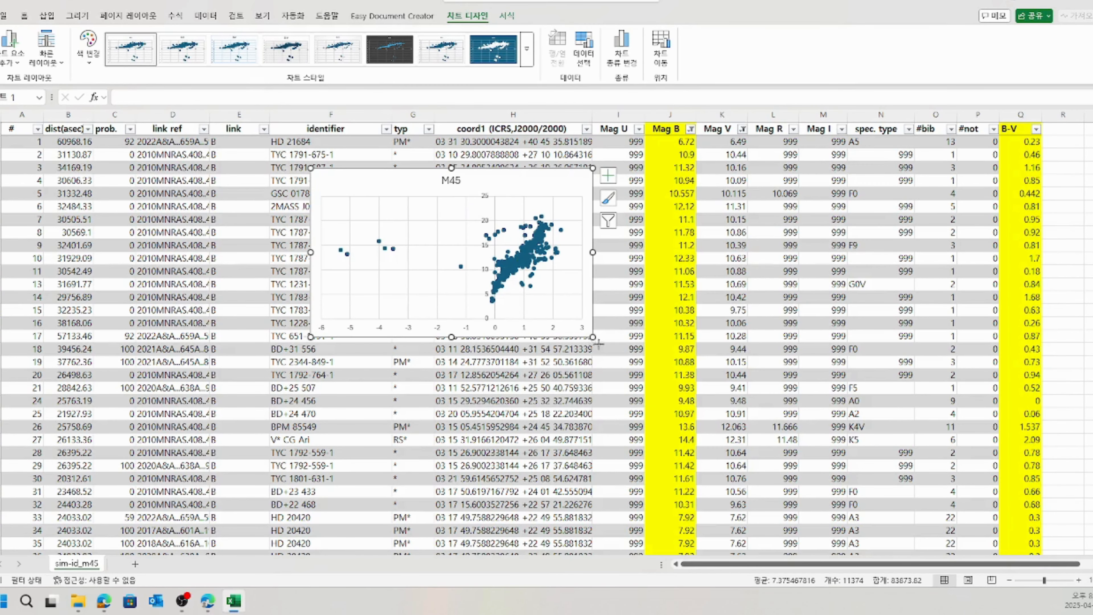
{"action": "left_click_drag", "start_coordinate": [593, 338], "coordinate": [757, 443]}
{"action": "left_click_drag", "start_coordinate": [607, 181], "coordinate": [433, 163]}
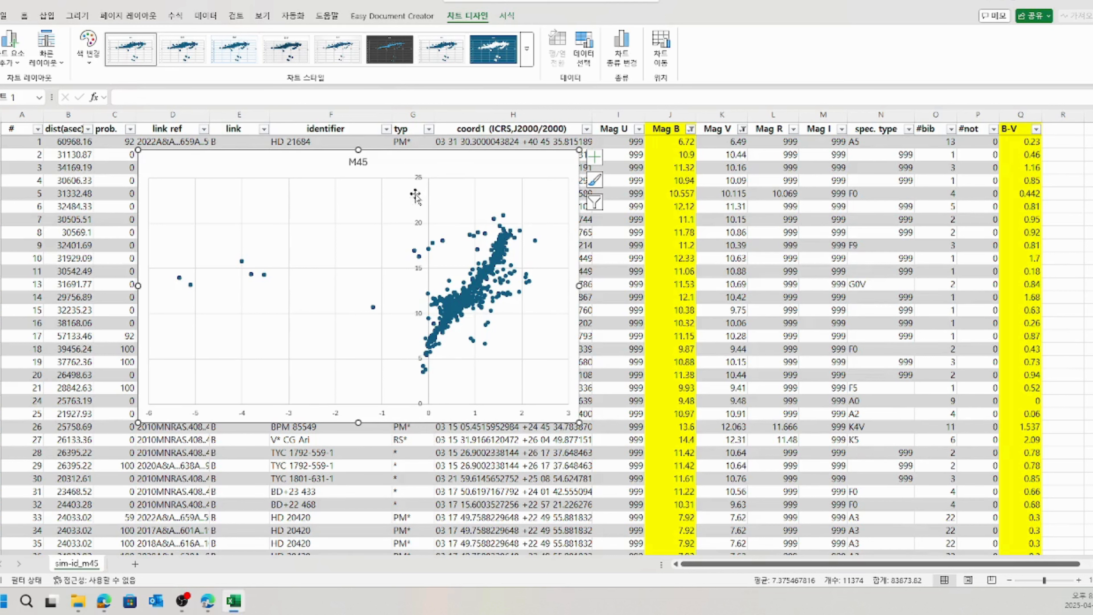
Set the chart's vertical axis to show values in reverse order, and enlarge and reposition the chart slightly.
{"action": "double_click", "coordinate": [415, 179]}
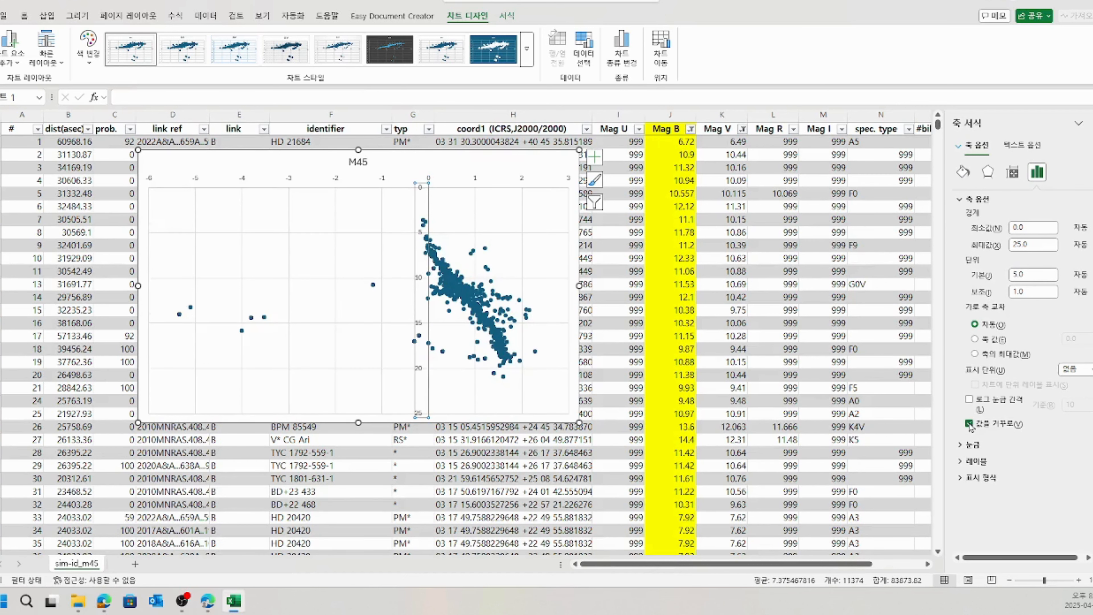
{"action": "left_click_drag", "start_coordinate": [579, 423], "coordinate": [634, 447]}
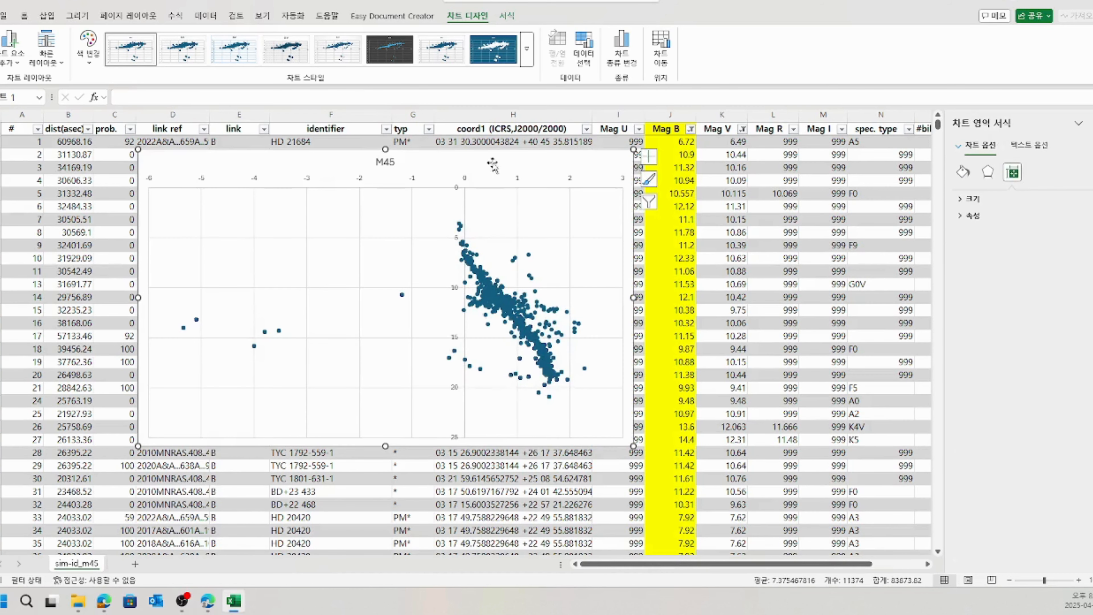
{"action": "left_click_drag", "start_coordinate": [484, 165], "coordinate": [443, 154]}
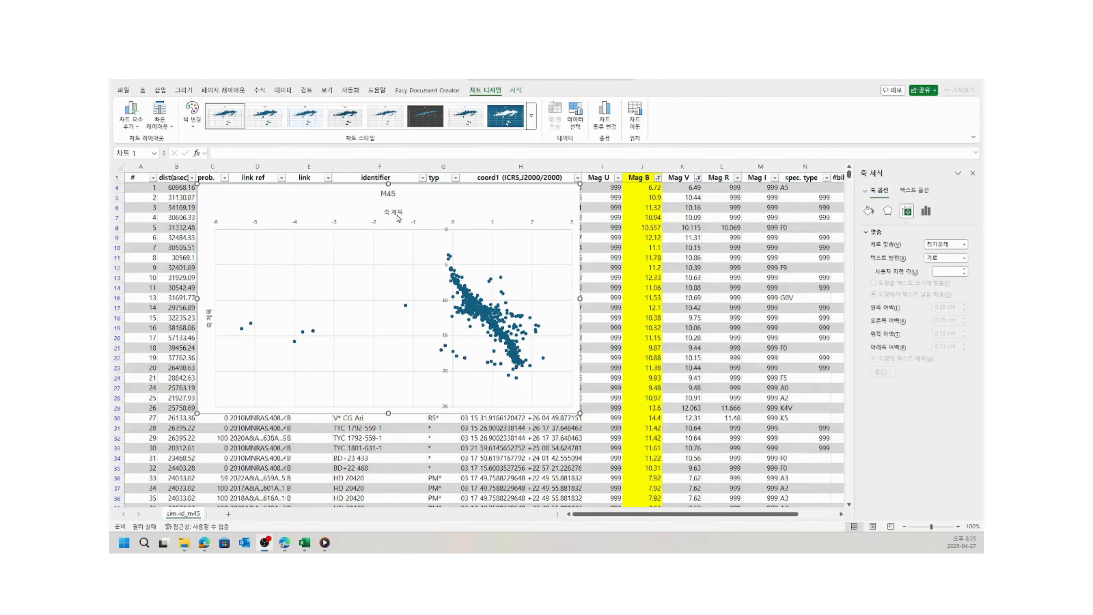
Title the M45 chart's horizontal axis B-V and its vertical axis Mag B.
{"action": "left_click", "coordinate": [400, 223]}
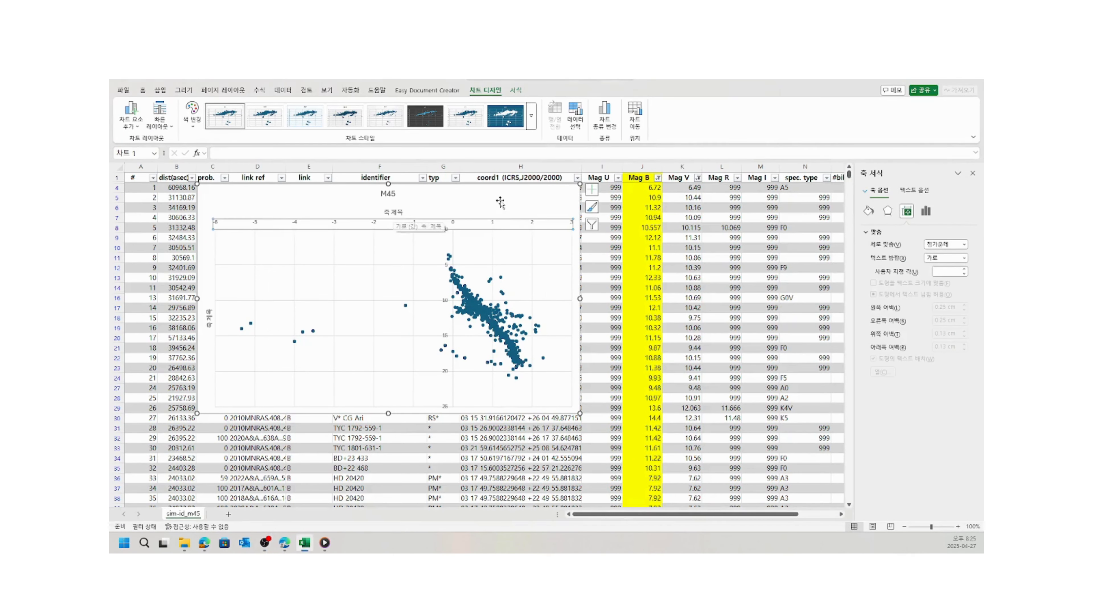
{"action": "left_click", "coordinate": [500, 202]}
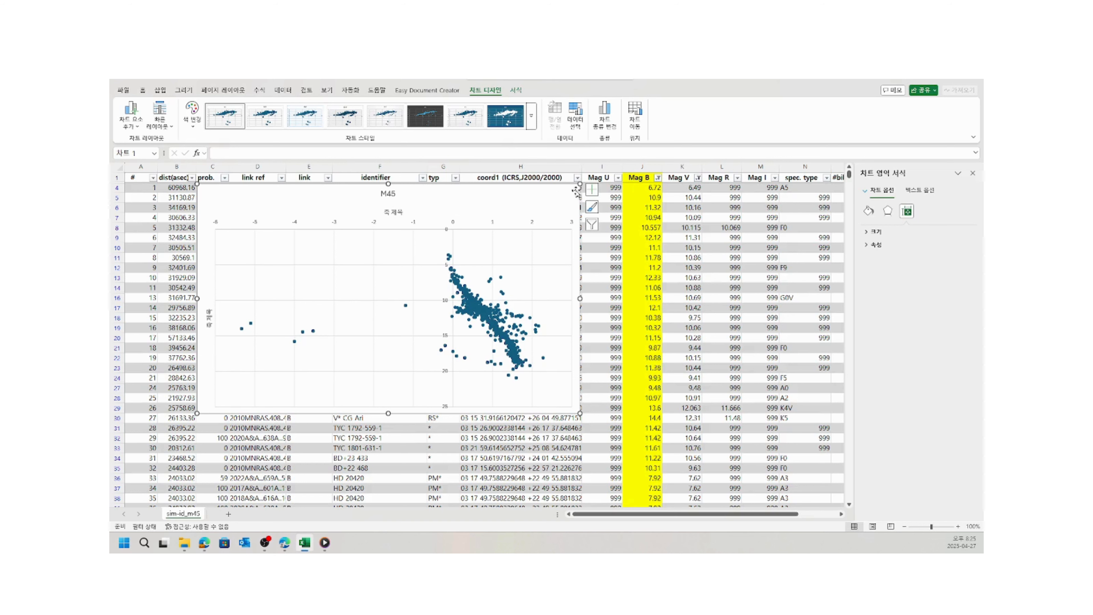
{"action": "left_click", "coordinate": [592, 189]}
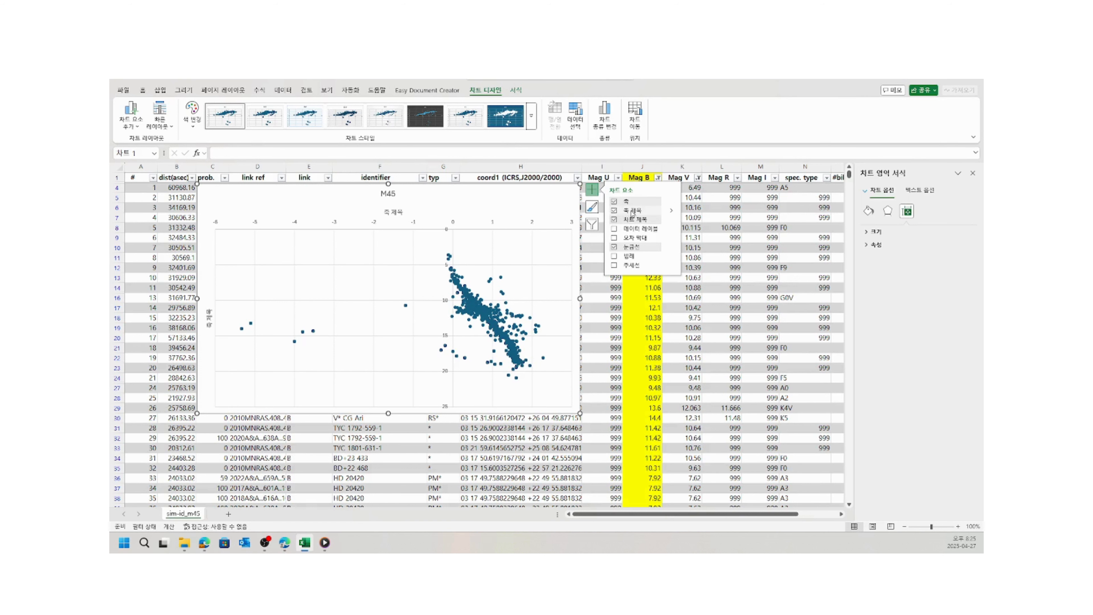
{"action": "left_click", "coordinate": [398, 213]}
{"action": "double_click", "coordinate": [394, 213]}
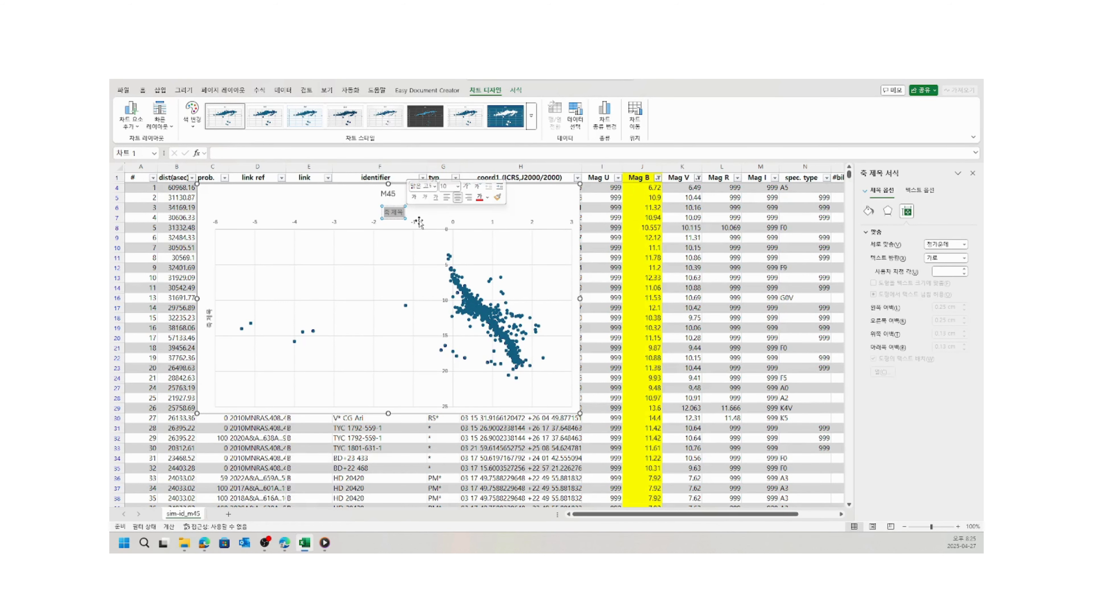
{"action": "type", "text": "B-V"}
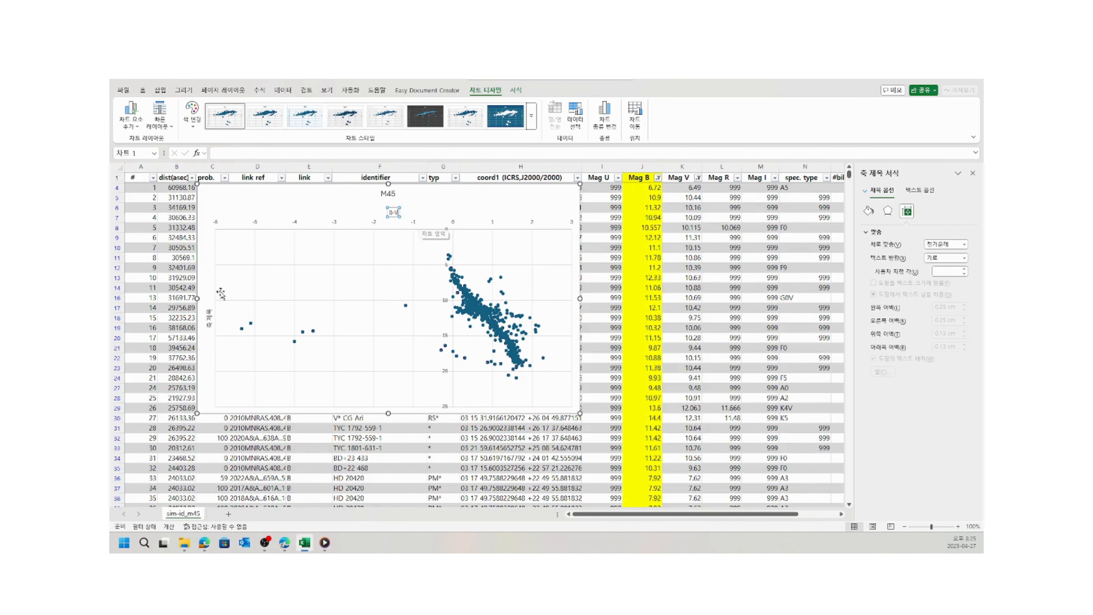
{"action": "left_click", "coordinate": [207, 325]}
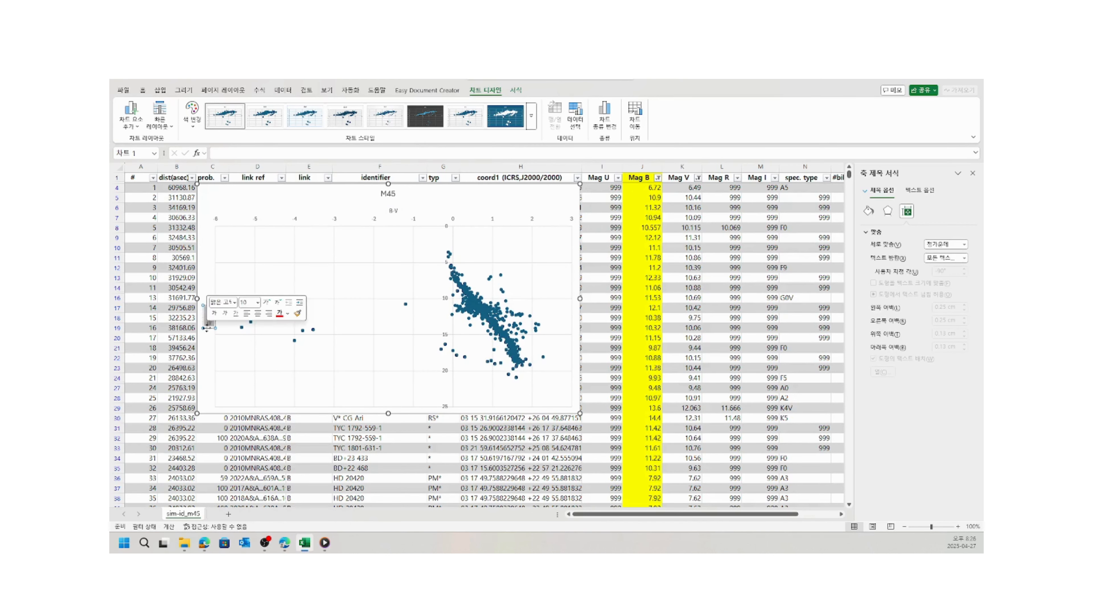
{"action": "type", "text": "Mag B"}
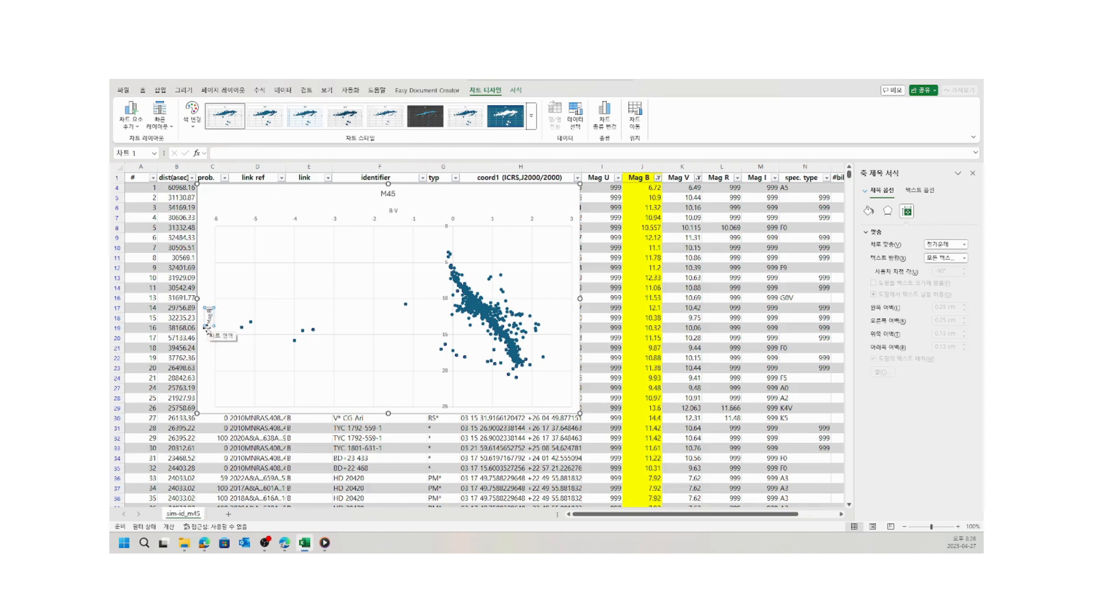
Add a legend to the M45 chart and place it at the bottom of the chart.
{"action": "left_click", "coordinate": [577, 196]}
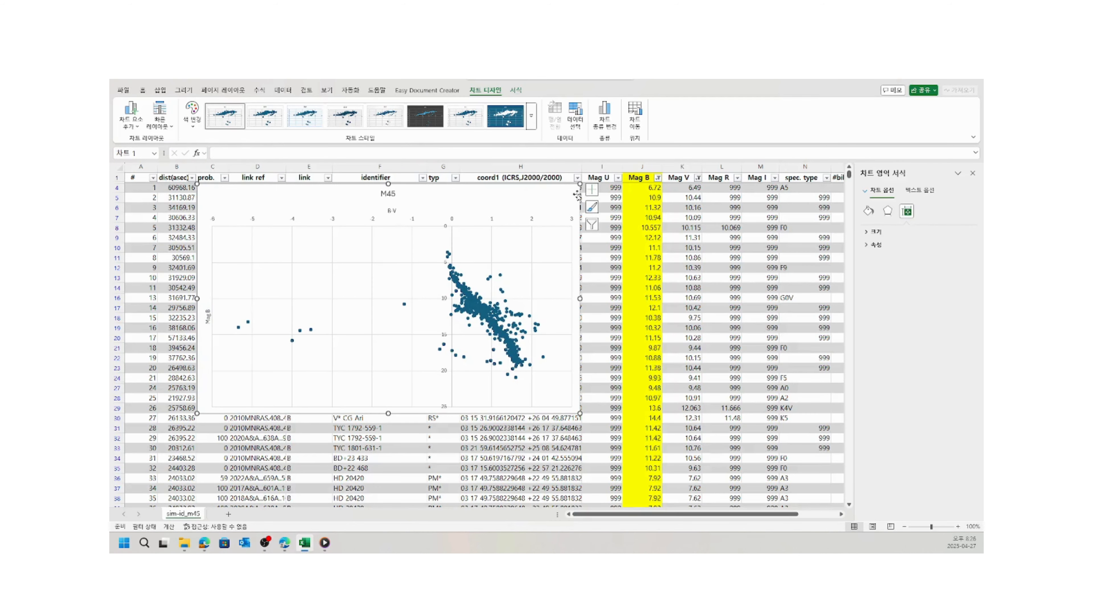
{"action": "left_click", "coordinate": [592, 189]}
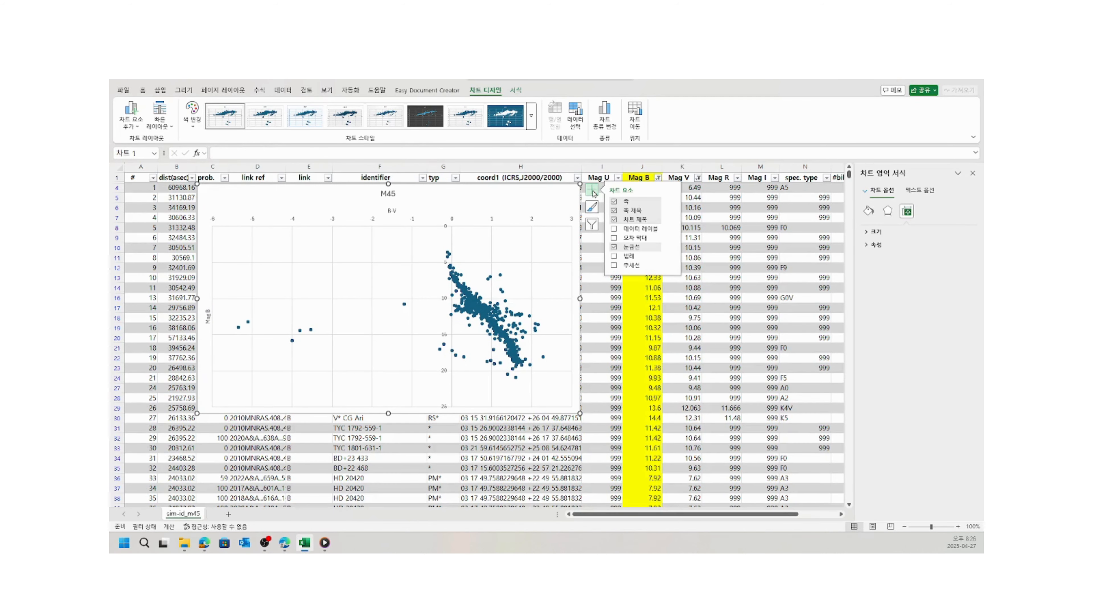
{"action": "left_click", "coordinate": [615, 256]}
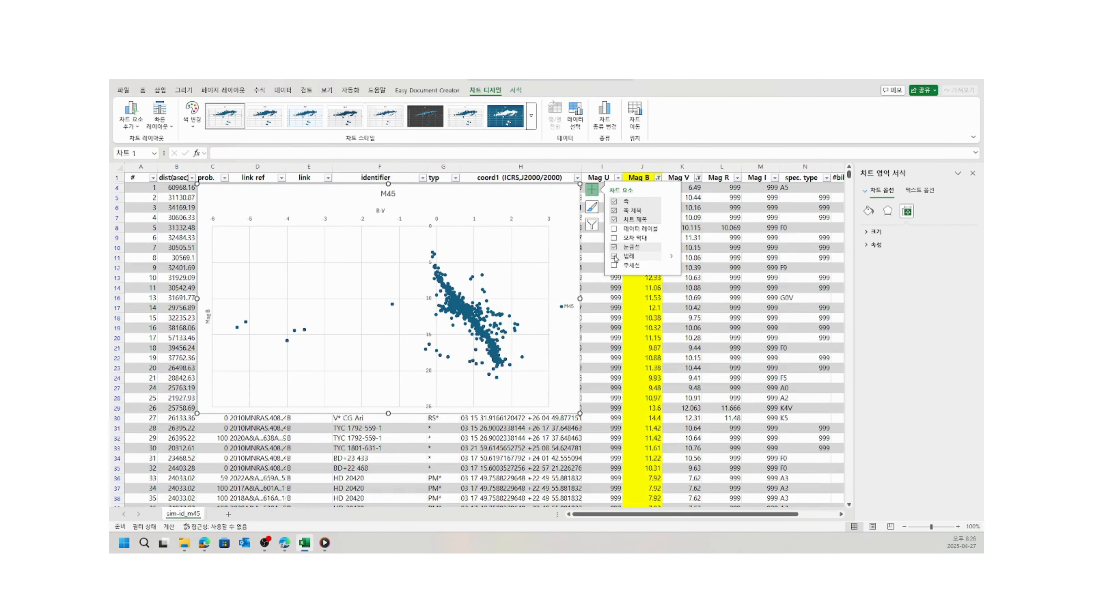
{"action": "left_click", "coordinate": [671, 256]}
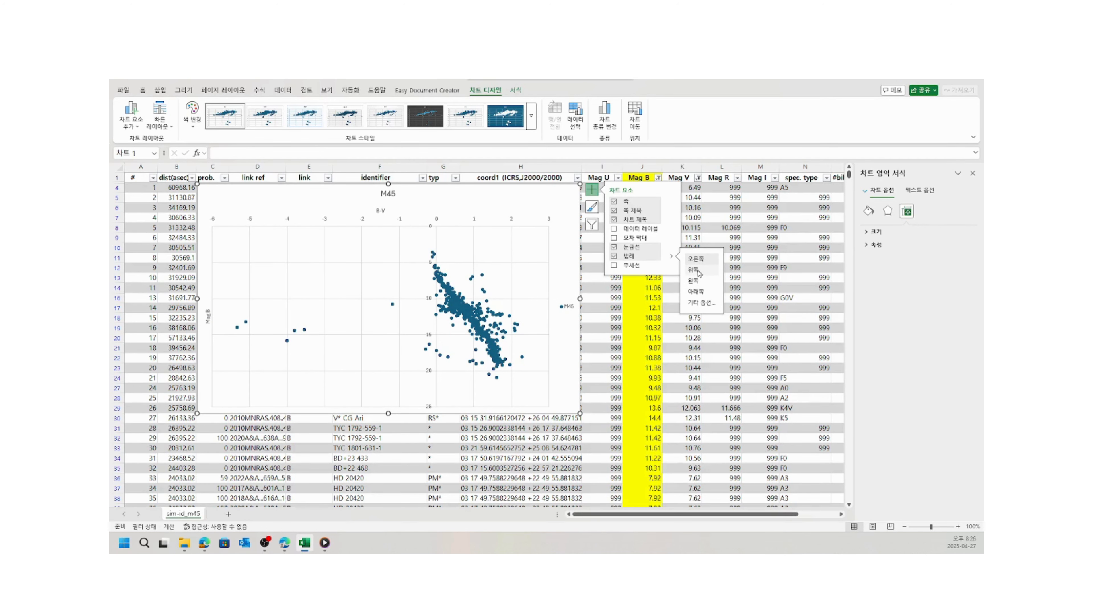
{"action": "left_click", "coordinate": [698, 272]}
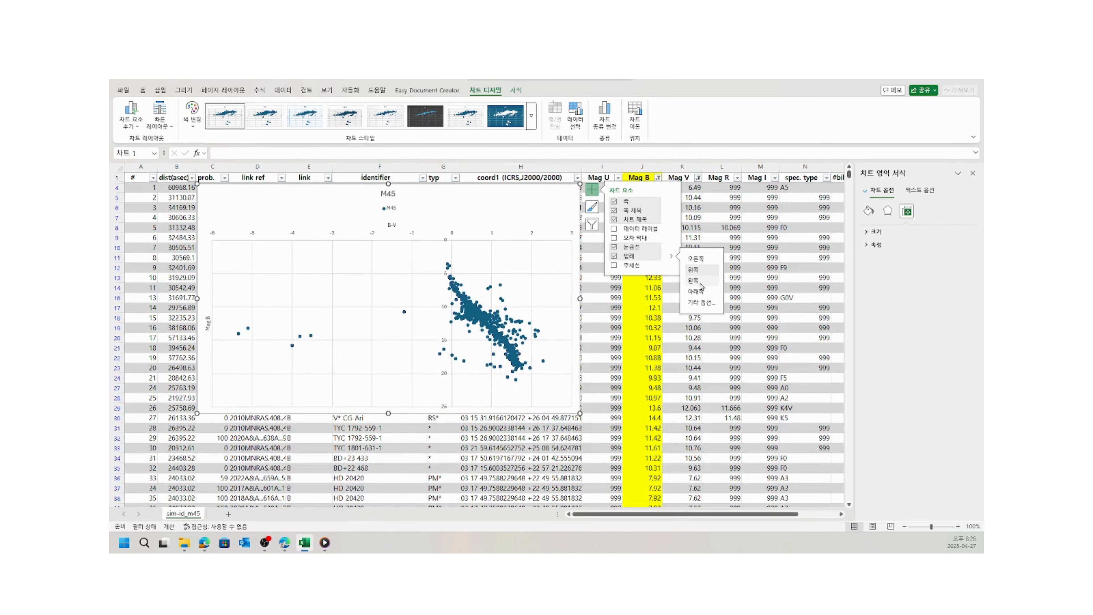
{"action": "left_click", "coordinate": [697, 291]}
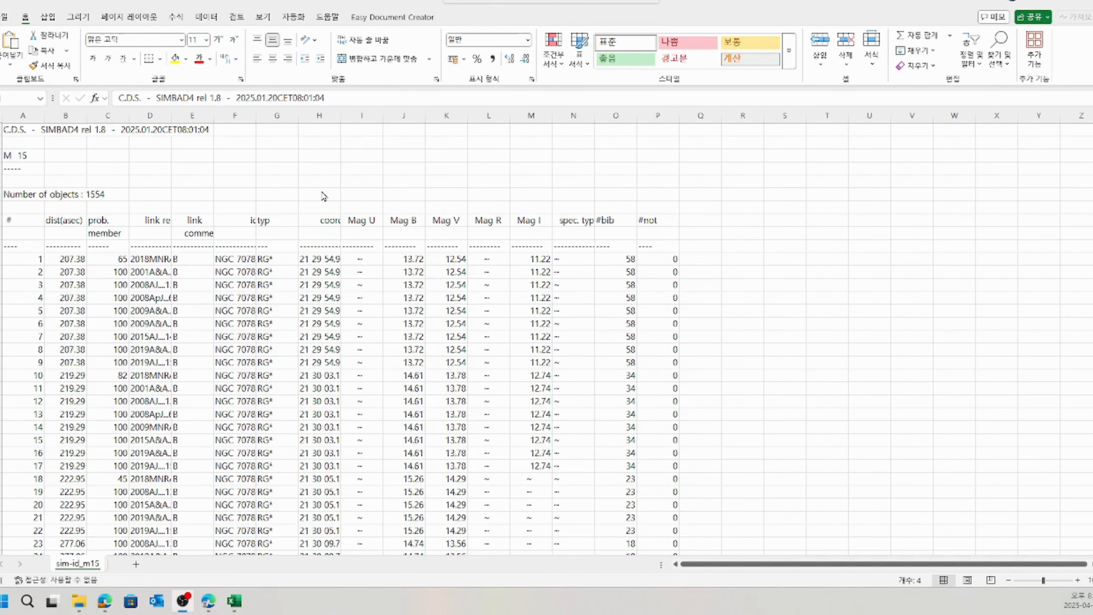
Delete the seven information rows above the column headings in the sim-id_m15 sheet.
{"action": "left_click", "coordinate": [304, 173]}
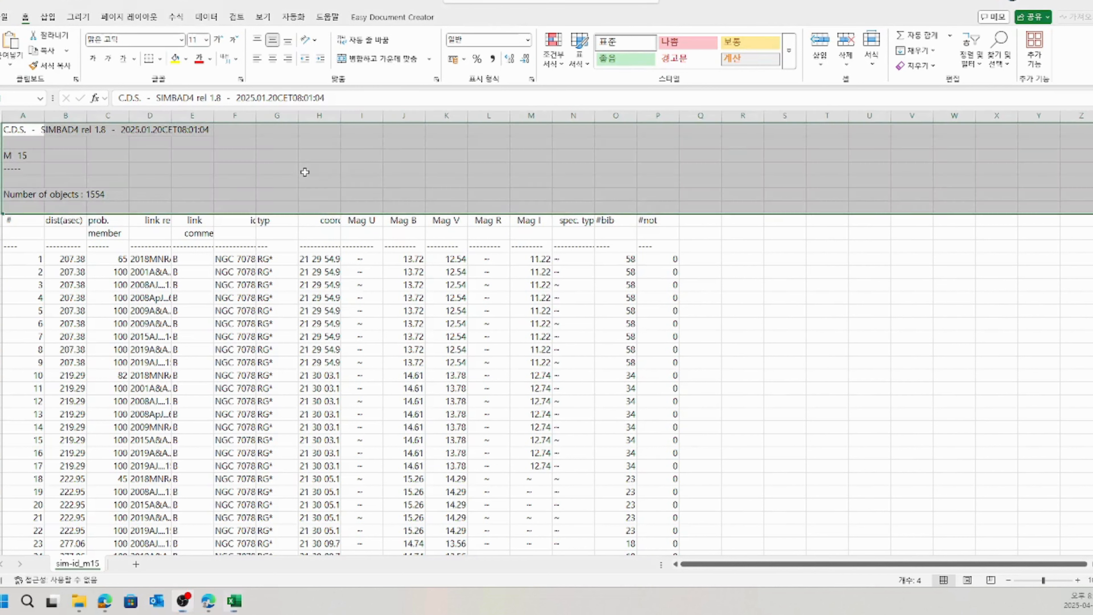
{"action": "left_click", "coordinate": [710, 231]}
{"action": "left_click_drag", "start_coordinate": [0, 130], "coordinate": [0, 207]}
{"action": "right_click", "coordinate": [0, 207]}
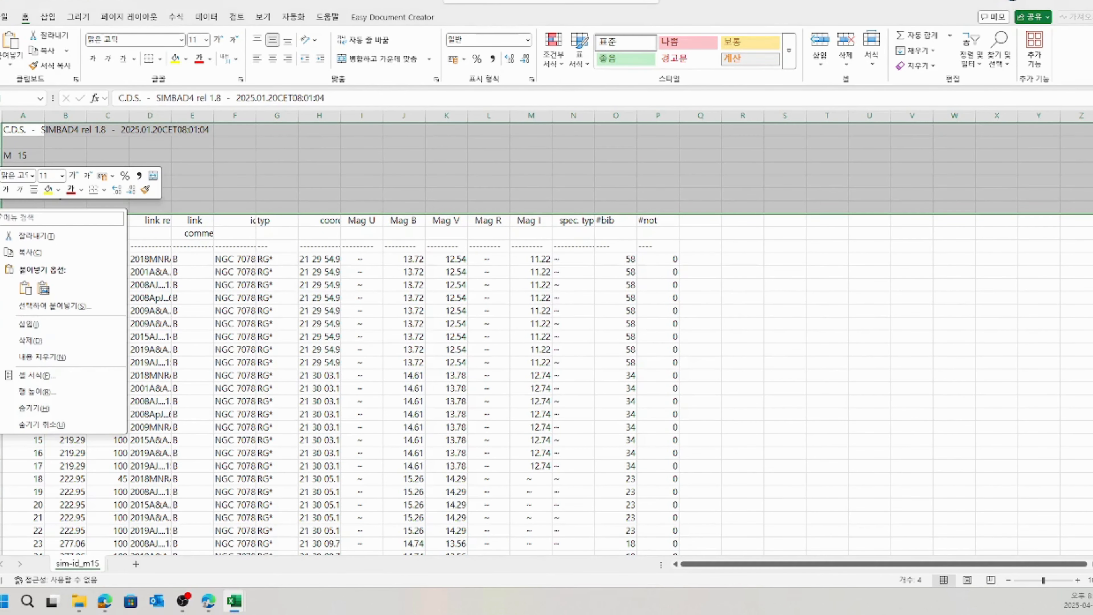
{"action": "left_click", "coordinate": [32, 341]}
Add the heading B-V in the first empty column after #not, column Q.
{"action": "left_click", "coordinate": [698, 132]}
{"action": "type", "text": "b"}
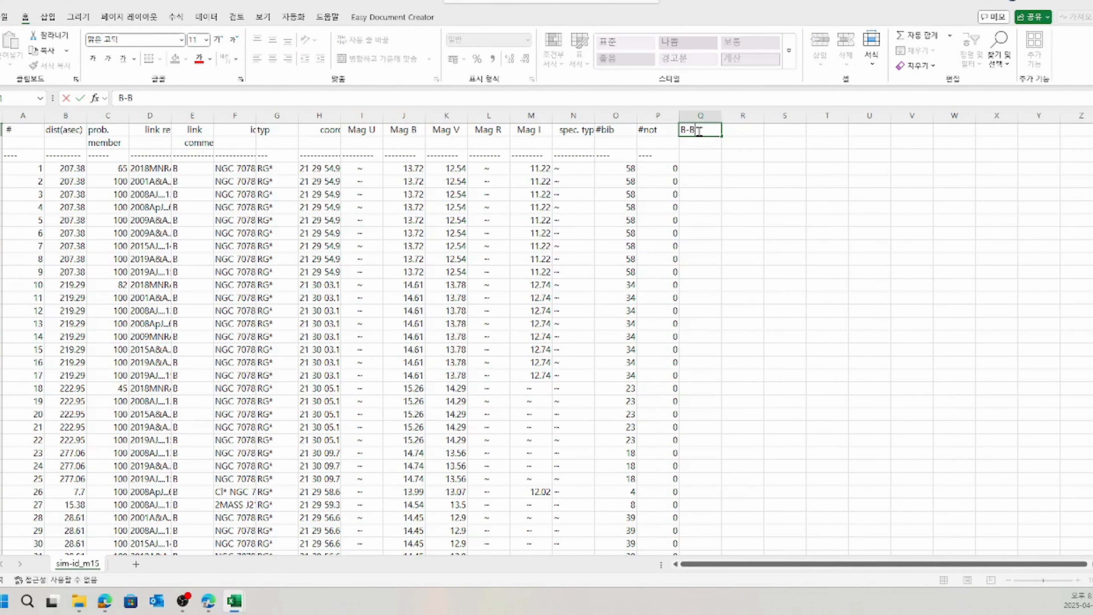
{"action": "key", "text": "Return"}
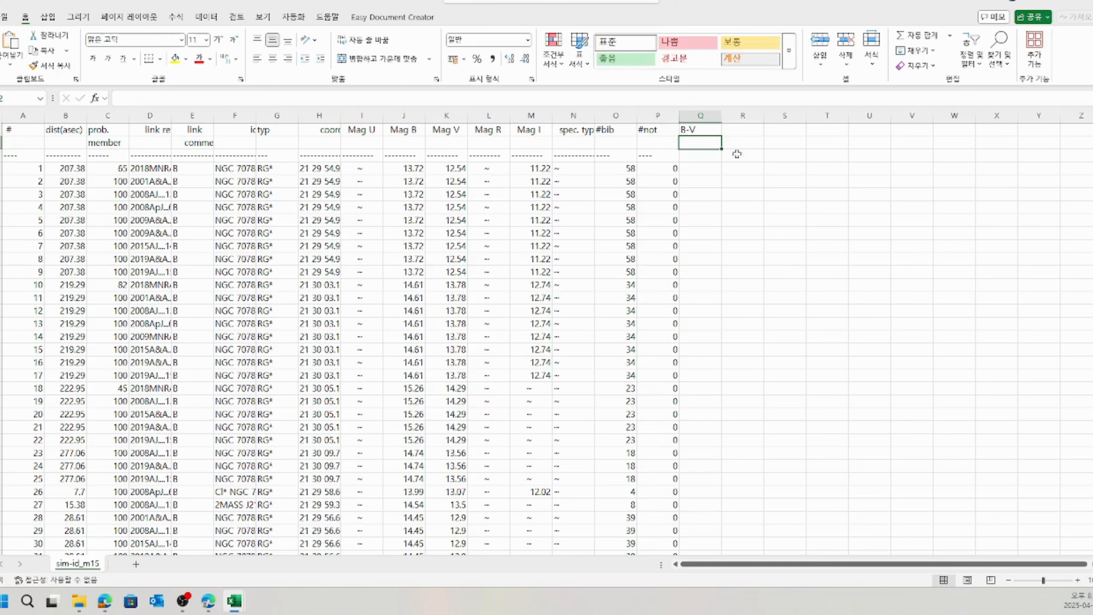
Replace every tilde placeholder in the M15 sheet with 999.
{"action": "left_click", "coordinate": [373, 160]}
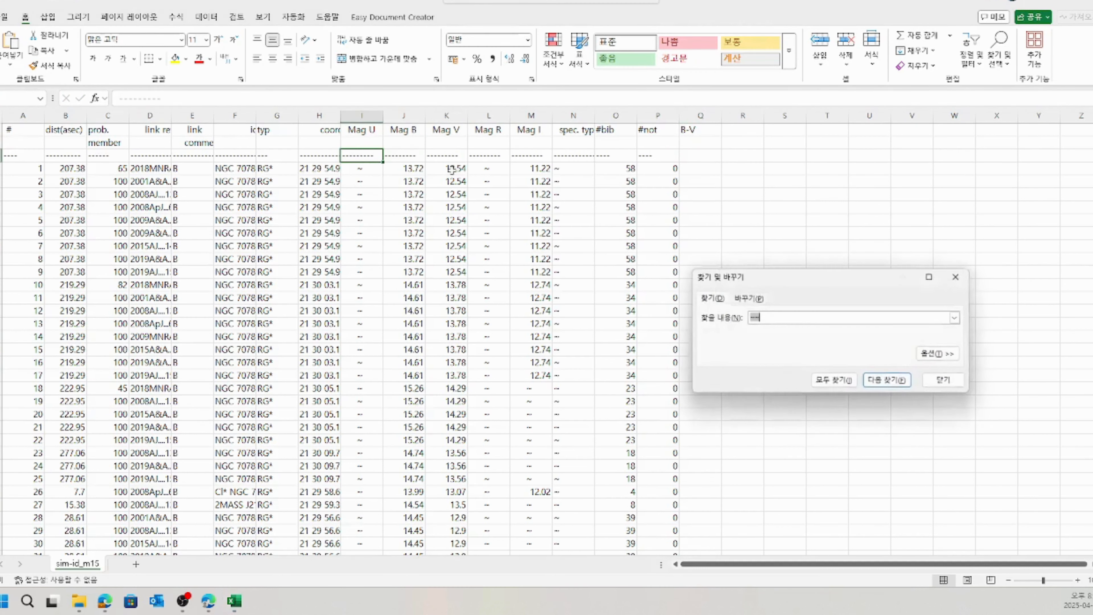
{"action": "key", "text": "ctrl+h"}
{"action": "left_click", "coordinate": [743, 298]}
{"action": "left_click", "coordinate": [766, 318]}
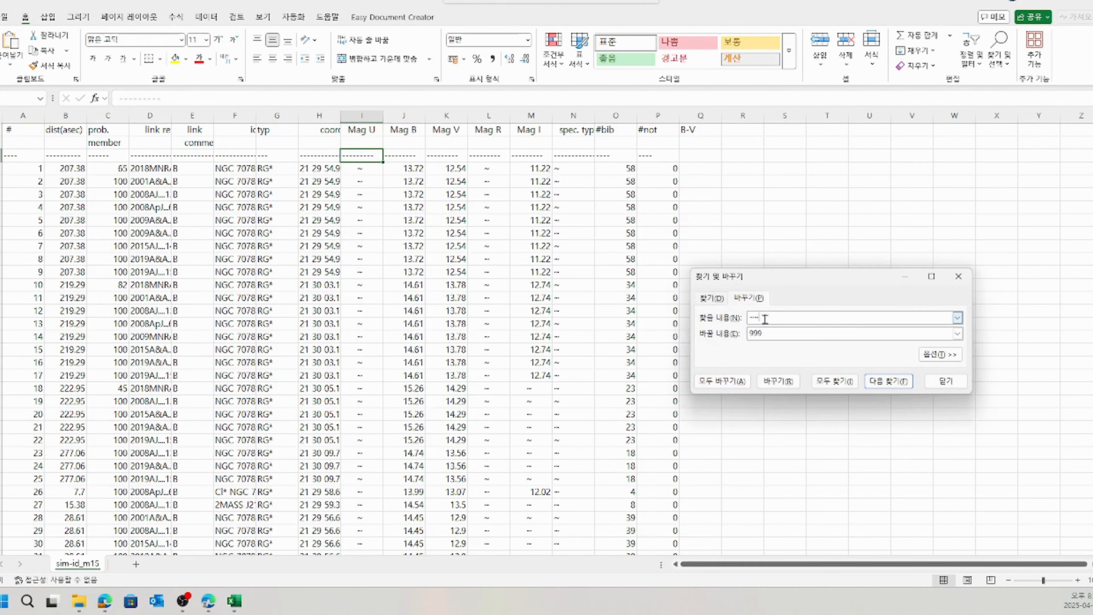
{"action": "left_click", "coordinate": [722, 380]}
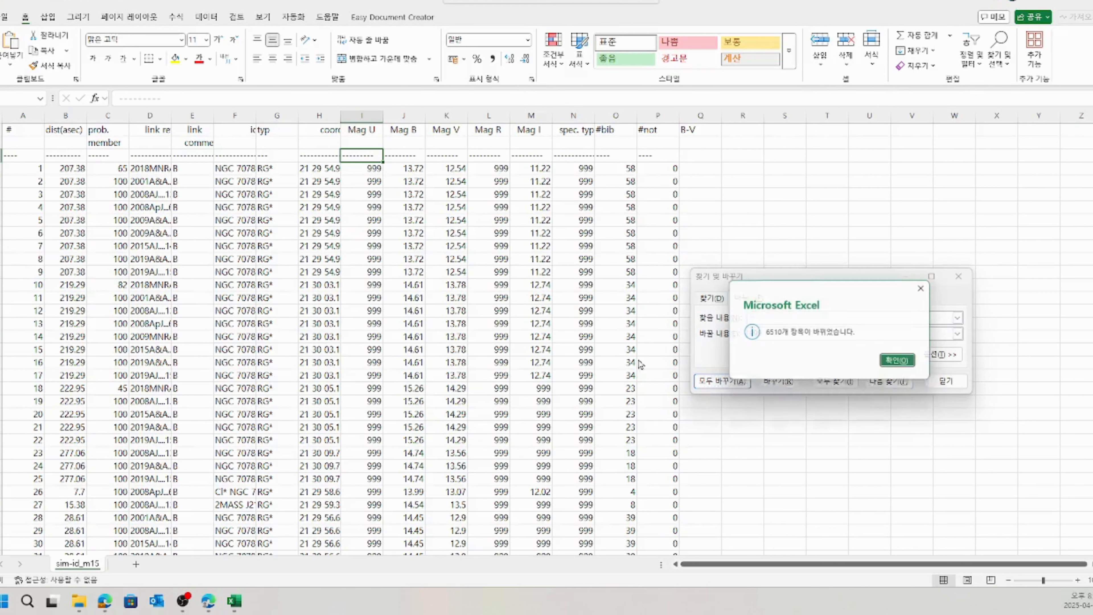
{"action": "left_click", "coordinate": [903, 363]}
{"action": "left_click", "coordinate": [949, 381]}
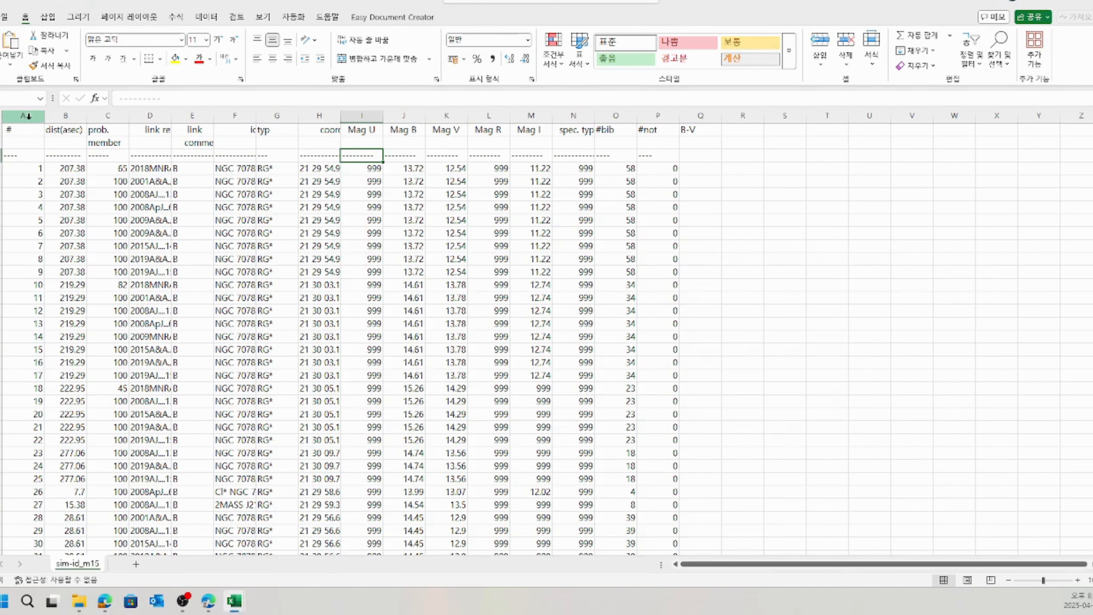
Format columns A to Q as a table with a header row, using the light grey banded style.
{"action": "left_click_drag", "start_coordinate": [23, 115], "coordinate": [701, 125]}
{"action": "left_click", "coordinate": [579, 51]}
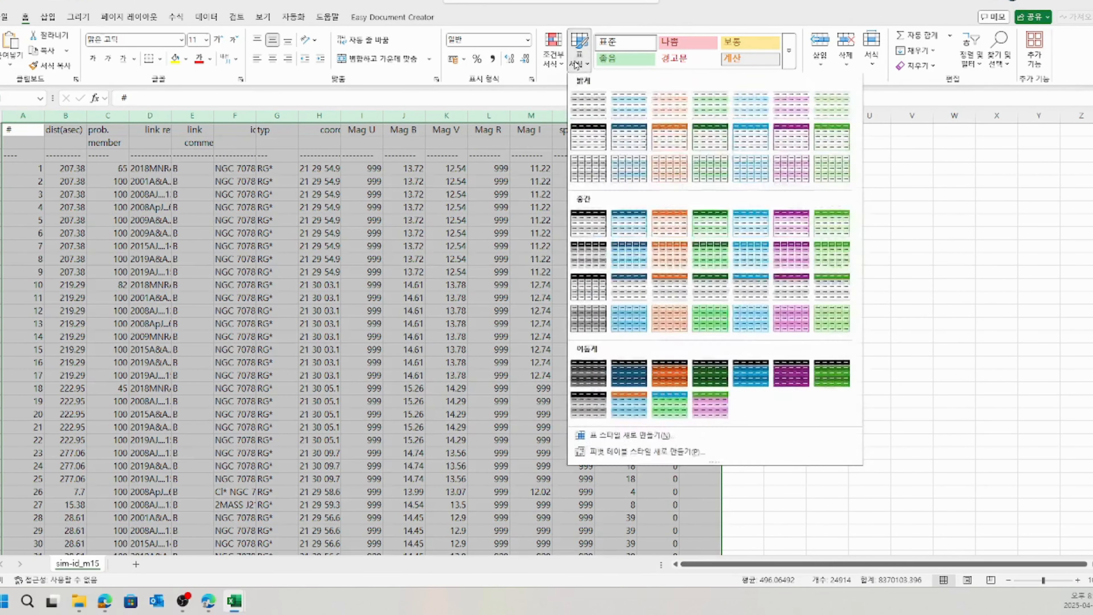
{"action": "left_click", "coordinate": [590, 104]}
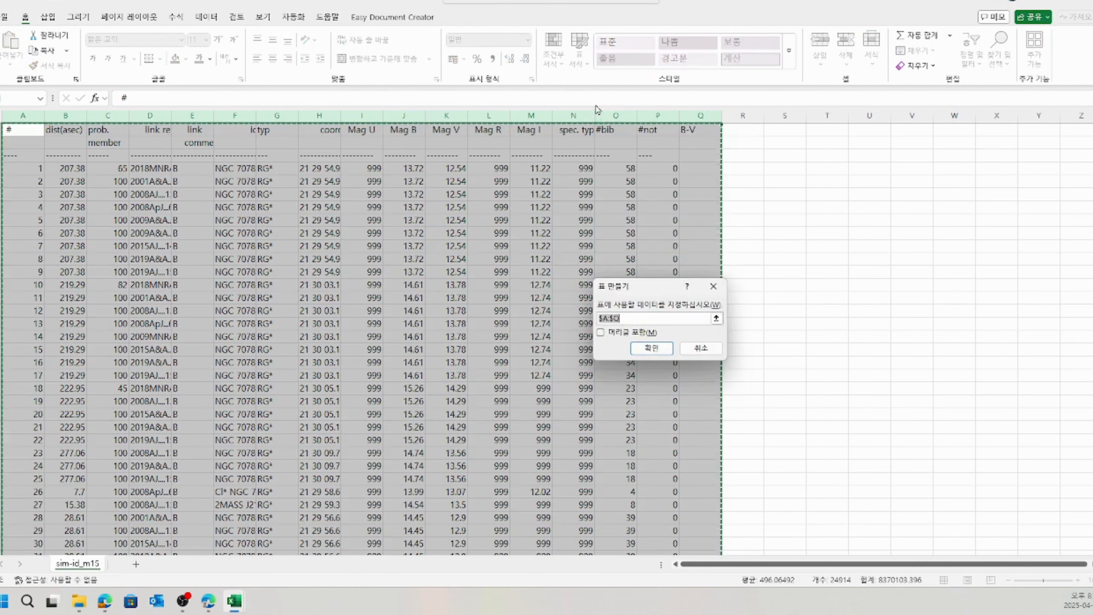
{"action": "left_click", "coordinate": [651, 348]}
{"action": "left_click", "coordinate": [721, 233]}
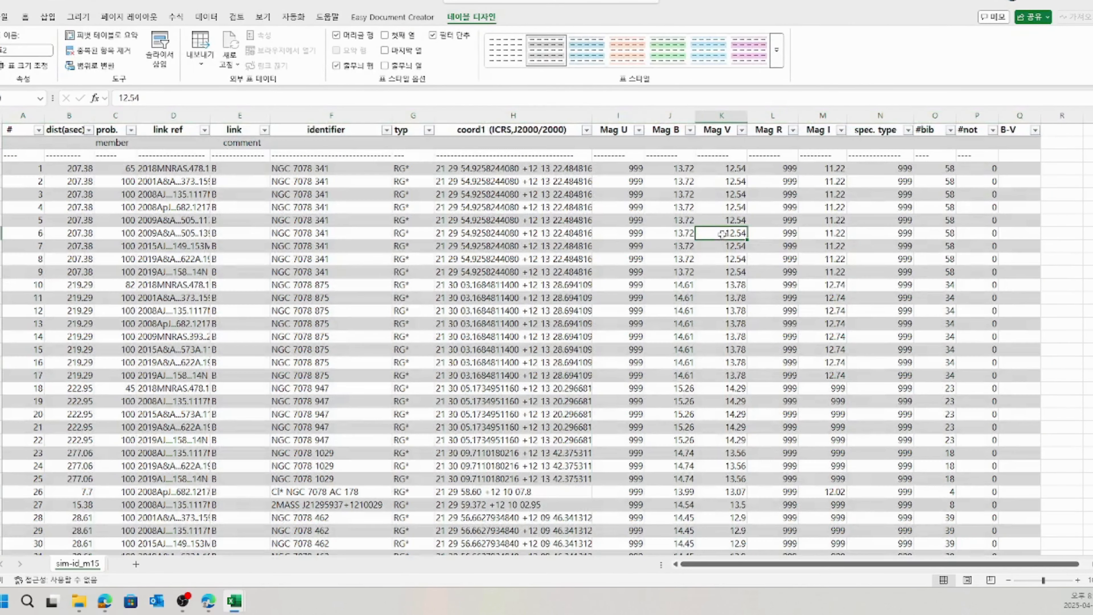
Filter the Mag B column to exclude 999, the dashed entry and blank cells.
{"action": "left_click", "coordinate": [689, 130]}
{"action": "left_click_drag", "start_coordinate": [686, 296], "coordinate": [686, 364]}
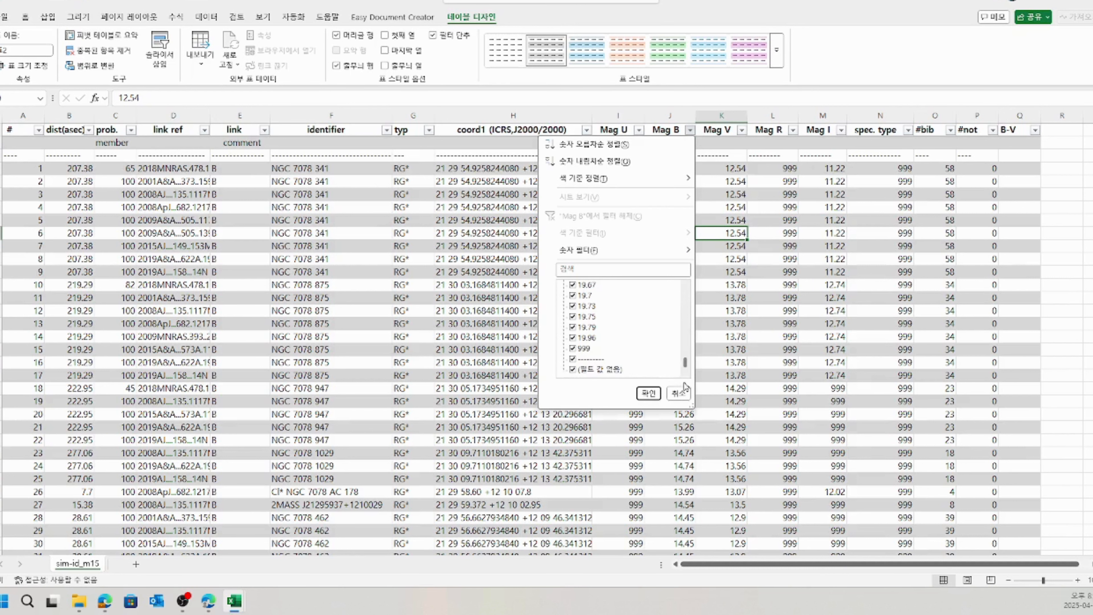
{"action": "left_click", "coordinate": [572, 349]}
{"action": "left_click", "coordinate": [573, 370]}
{"action": "left_click", "coordinate": [649, 394]}
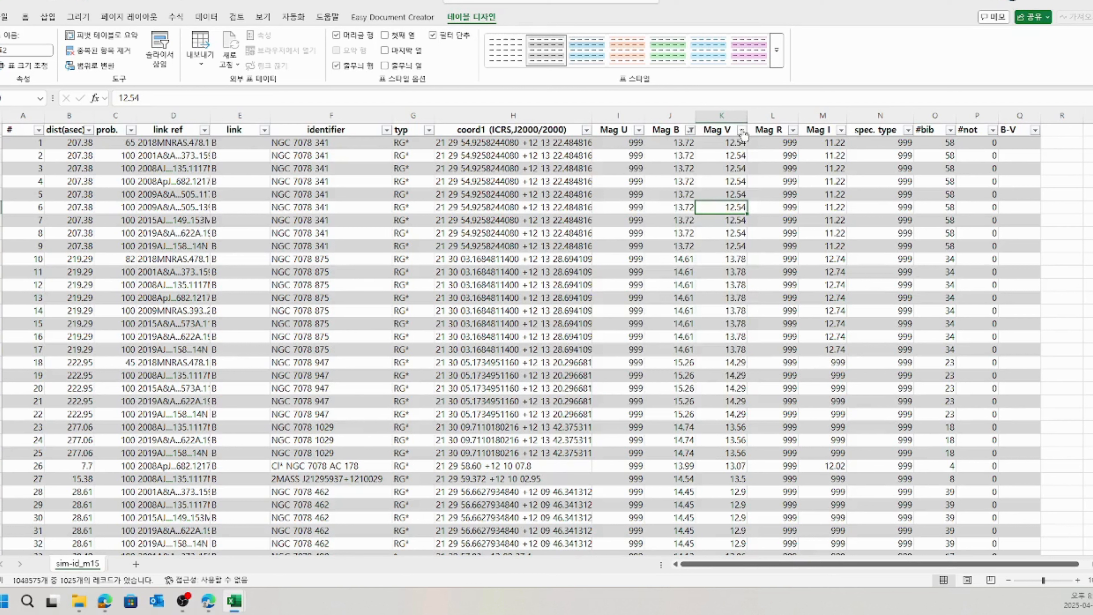
Filter the Mag V column to exclude the value 999.
{"action": "left_click", "coordinate": [742, 131]}
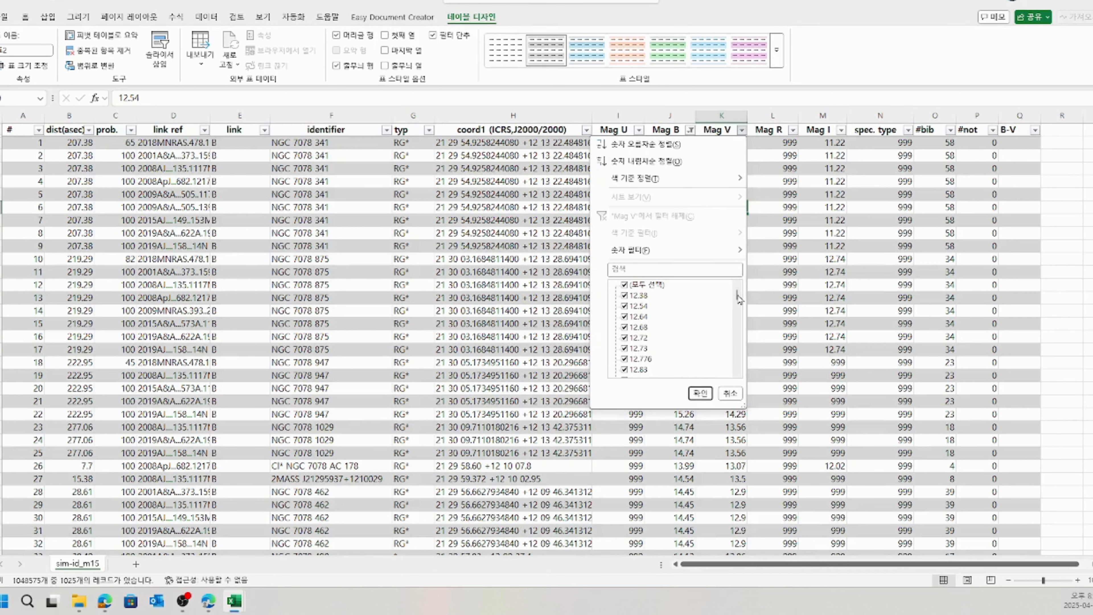
{"action": "left_click_drag", "start_coordinate": [737, 298], "coordinate": [736, 389]}
{"action": "left_click", "coordinate": [625, 369]}
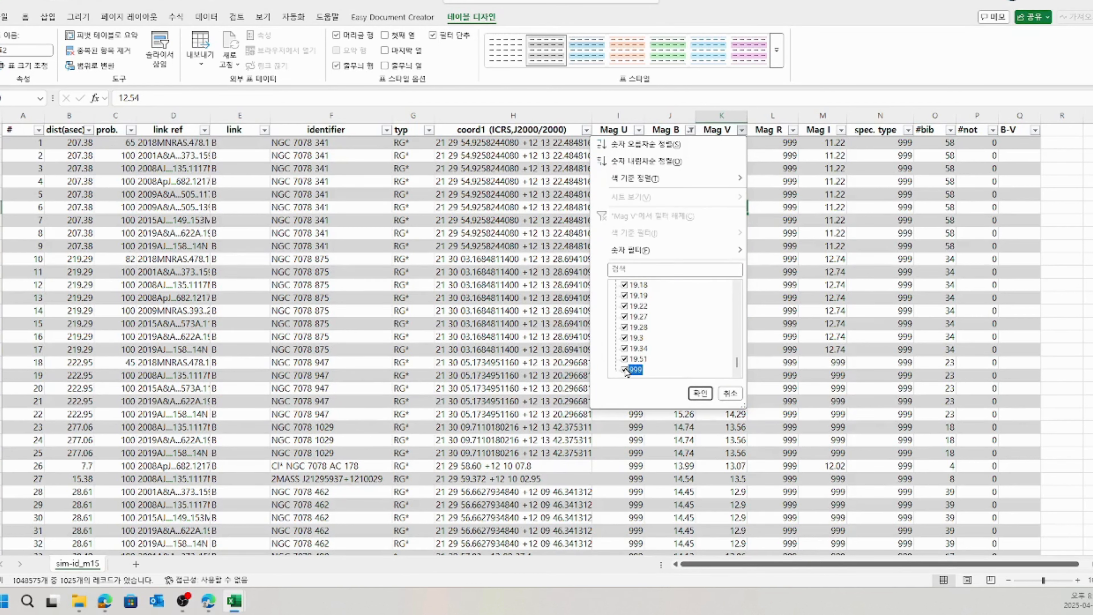
{"action": "left_click", "coordinate": [701, 393]}
Fill the B-V column with a formula that subtracts Mag V from Mag B, entered in its first data row.
{"action": "left_click", "coordinate": [1013, 143]}
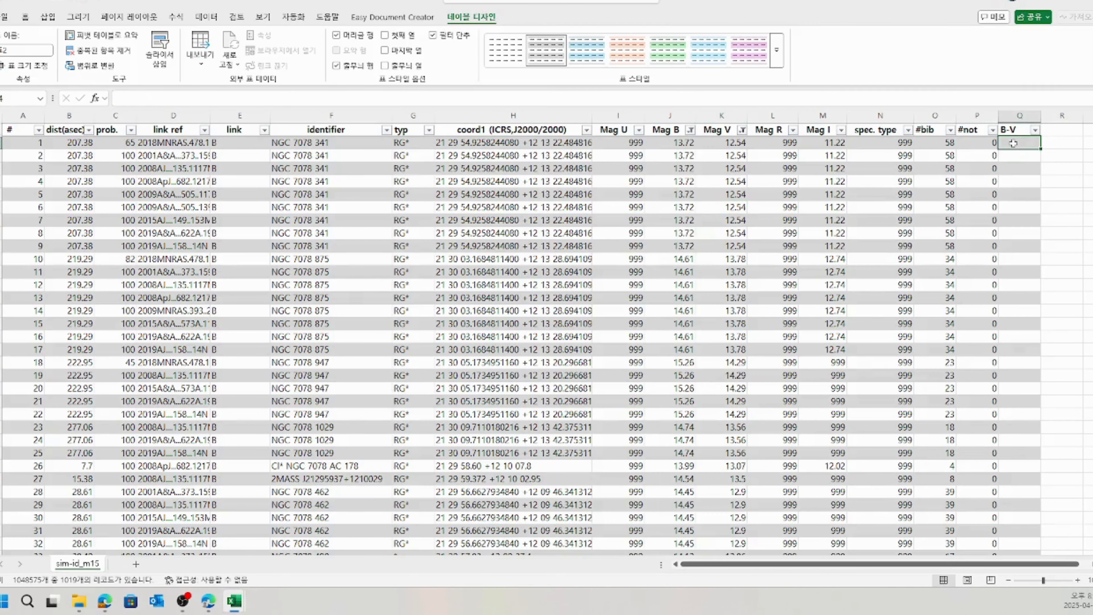
{"action": "type", "text": "="}
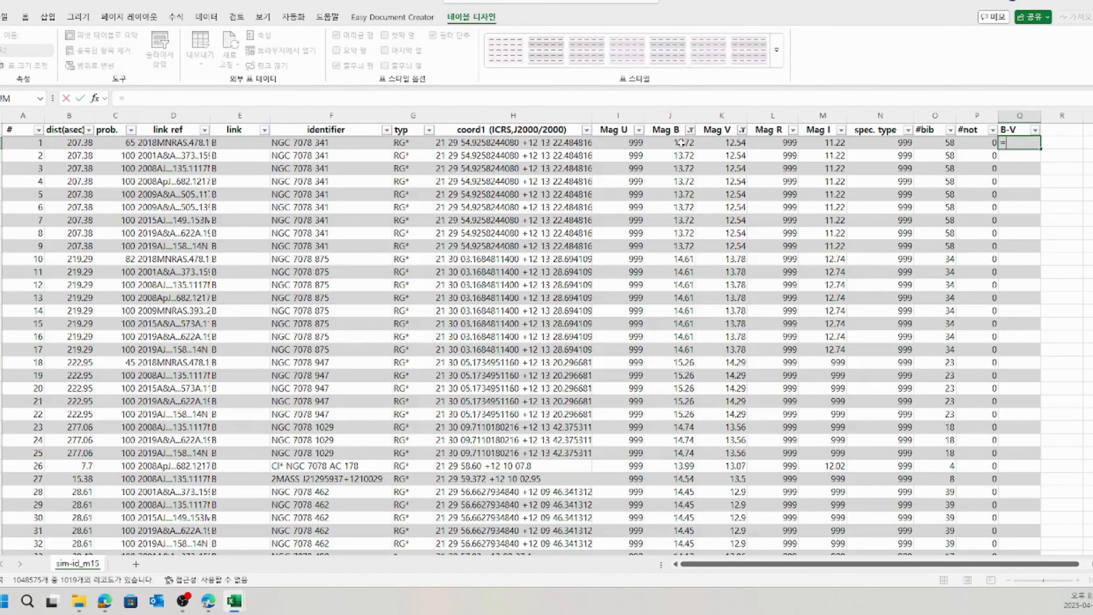
{"action": "left_click", "coordinate": [676, 144]}
{"action": "type", "text": "-"}
{"action": "left_click", "coordinate": [727, 143]}
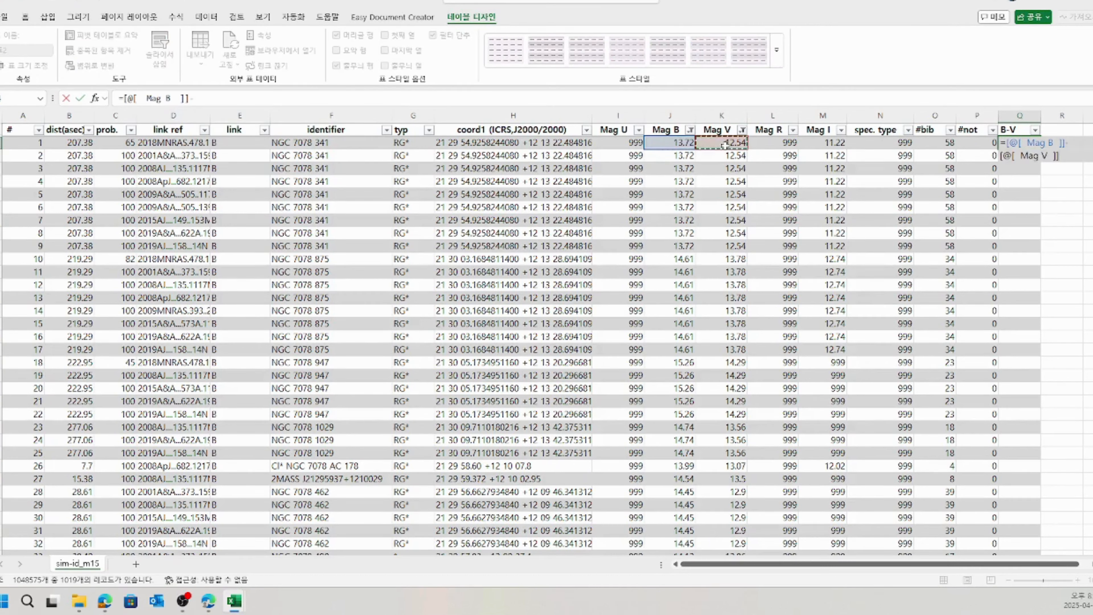
{"action": "key", "text": "Return"}
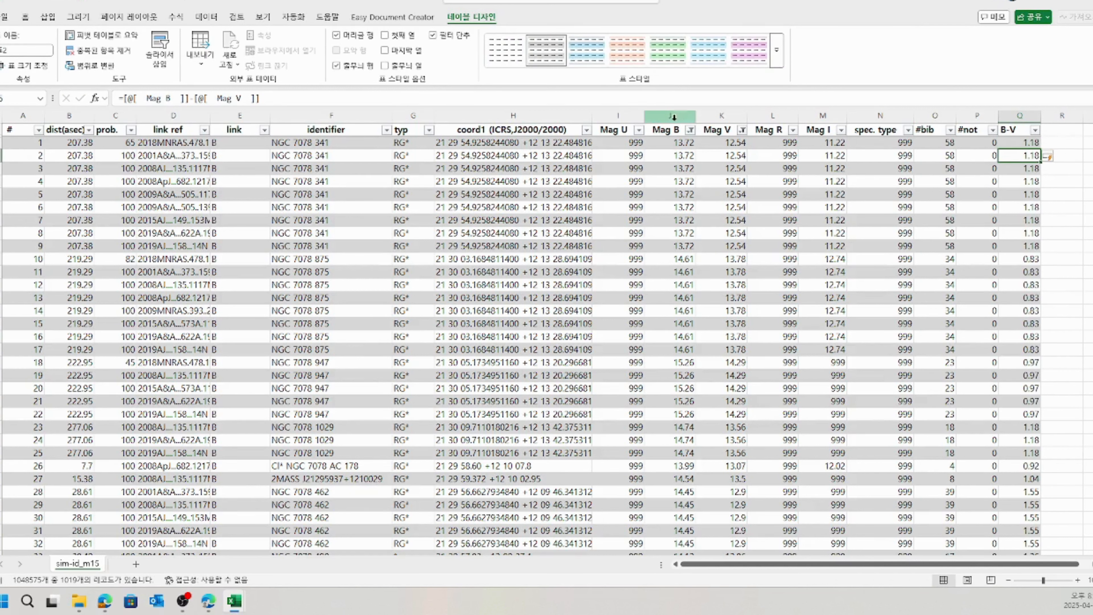
Highlight the Mag B and B-V columns with a yellow fill, and reselect the Mag B column.
{"action": "left_click", "coordinate": [664, 117]}
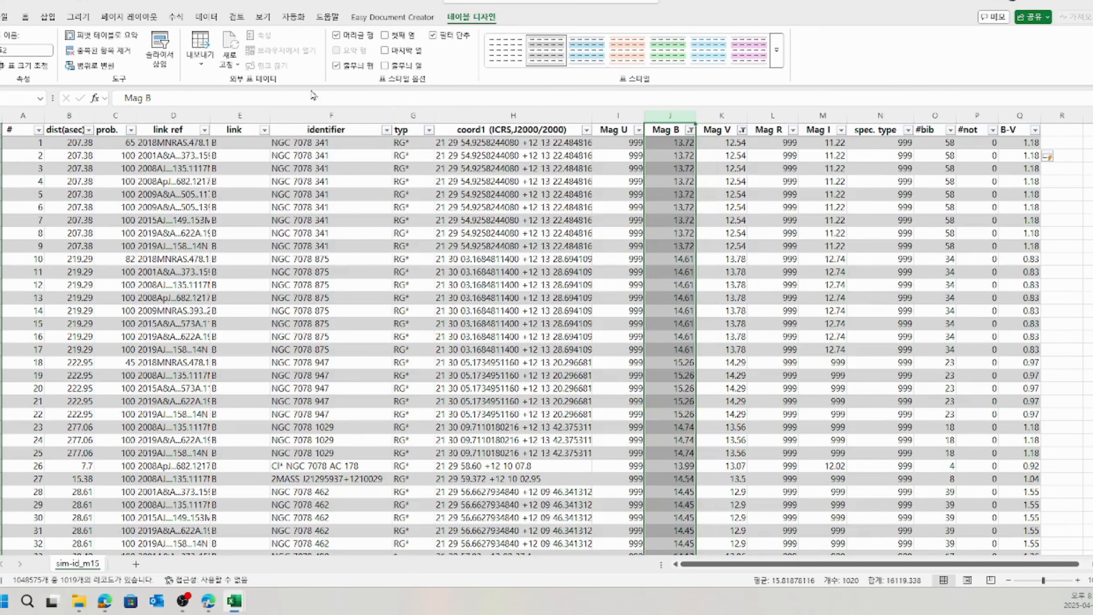
{"action": "left_click", "coordinate": [25, 17]}
{"action": "left_click", "coordinate": [175, 58]}
{"action": "left_click", "coordinate": [1013, 116]}
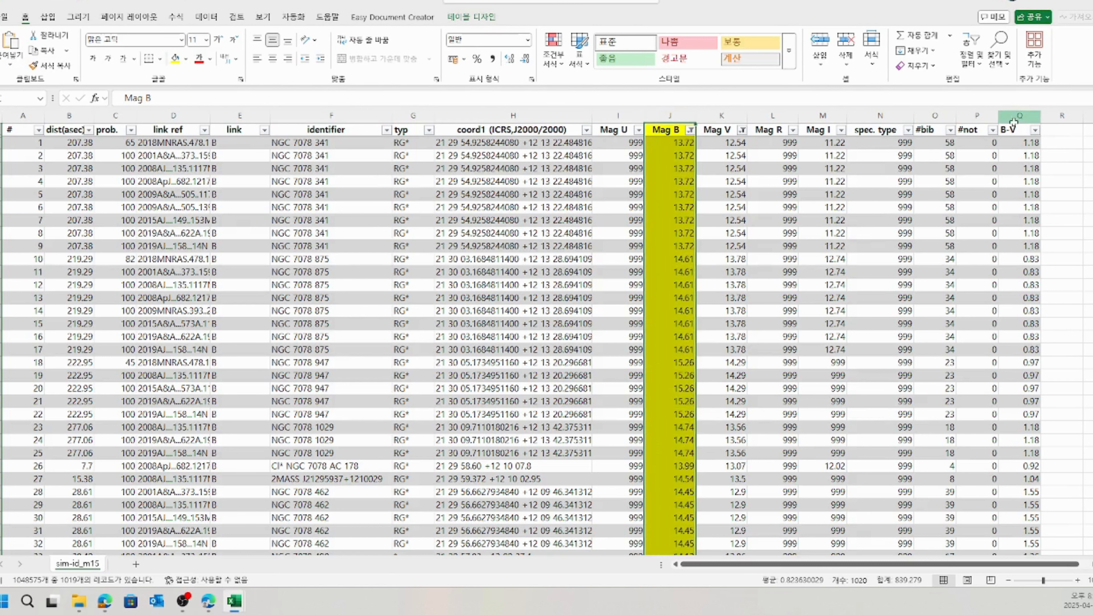
{"action": "left_click", "coordinate": [175, 58]}
{"action": "left_click", "coordinate": [670, 116]}
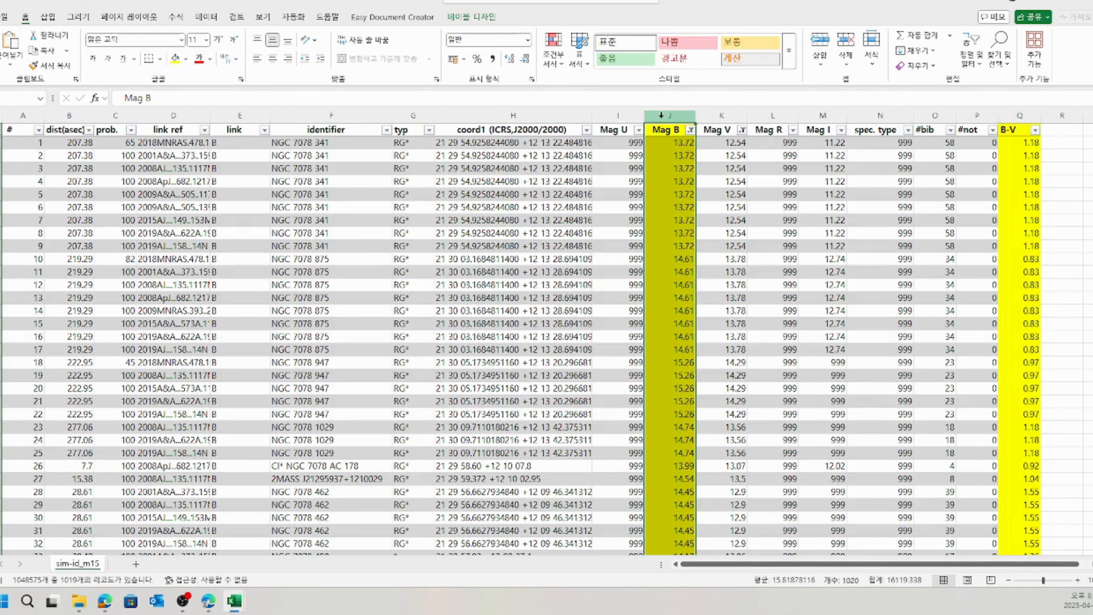
Insert a scatter chart of the Mag B and B-V columns and move it over the identifier and coordinate columns.
{"action": "left_click", "coordinate": [1020, 123], "text": "ctrl"}
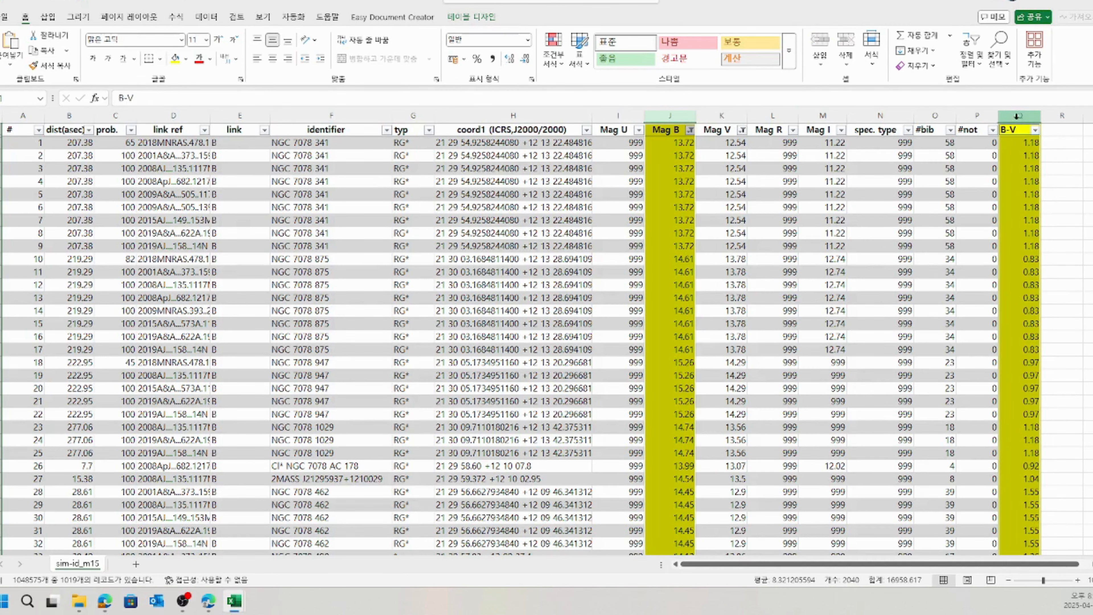
{"action": "left_click", "coordinate": [48, 18]}
{"action": "left_click", "coordinate": [367, 65]}
{"action": "left_click", "coordinate": [379, 106]}
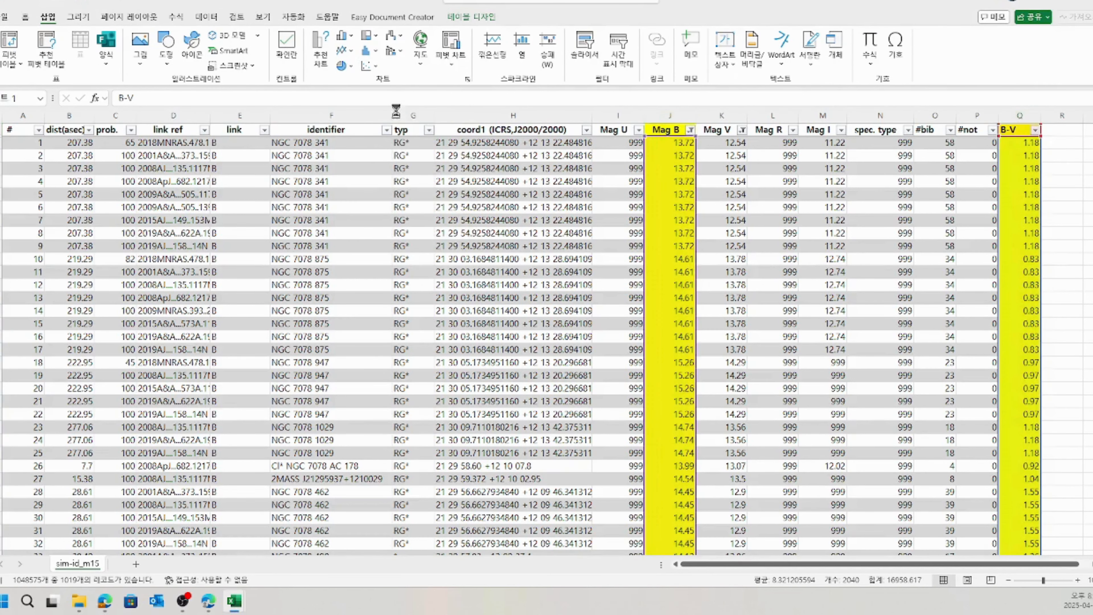
{"action": "left_click_drag", "start_coordinate": [588, 265], "coordinate": [443, 211]}
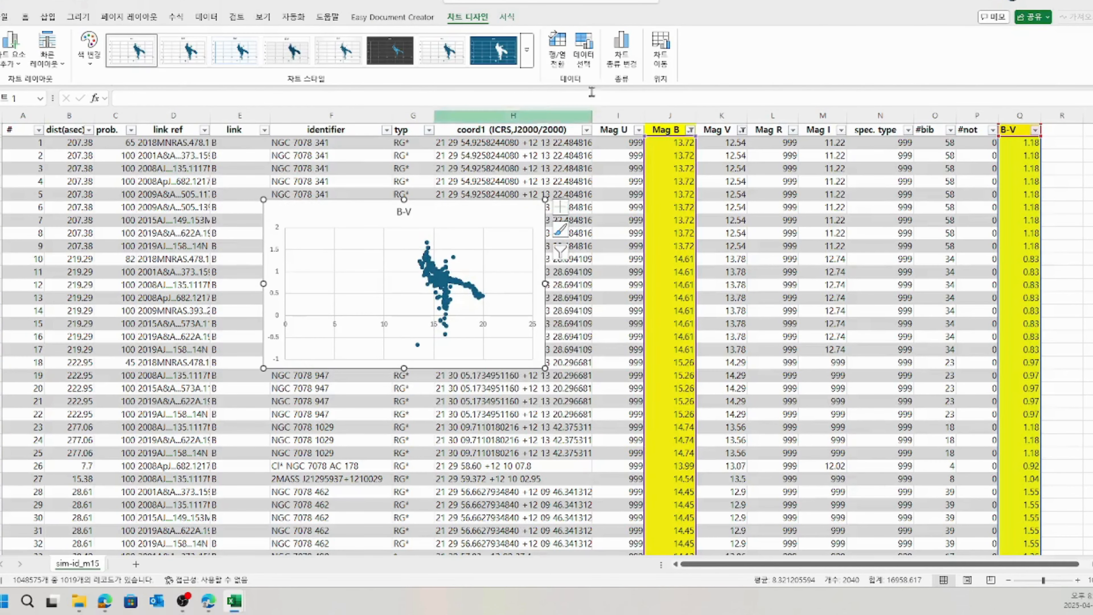
Add axis titles to the scatter chart.
{"action": "left_click", "coordinate": [560, 207]}
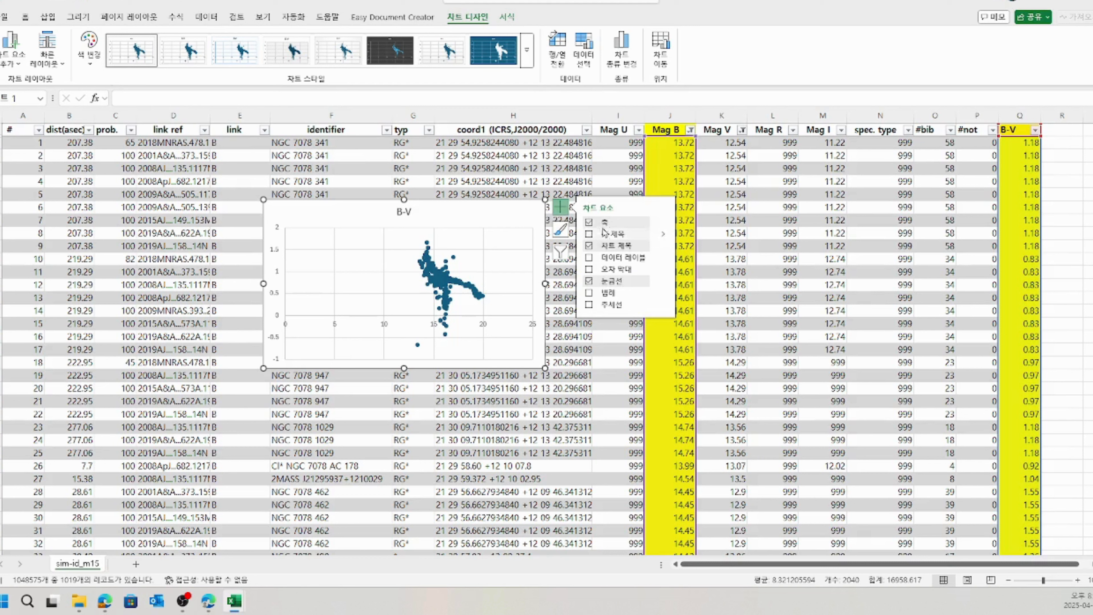
{"action": "left_click", "coordinate": [589, 234]}
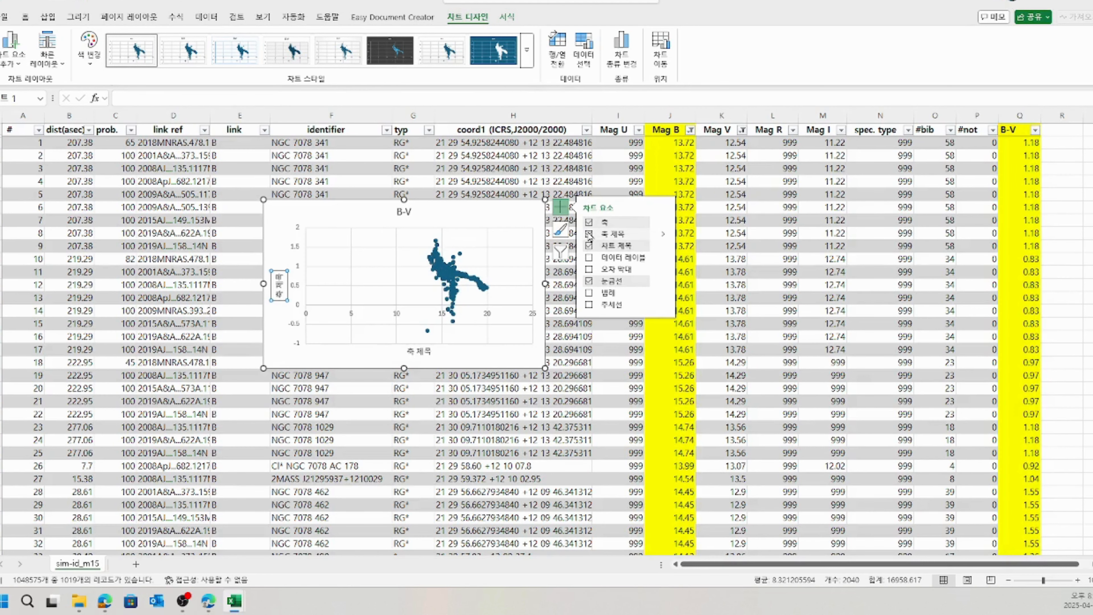
{"action": "left_click", "coordinate": [561, 209]}
Edit the B-V series in the chart's source data and name it M15.
{"action": "left_click", "coordinate": [584, 48]}
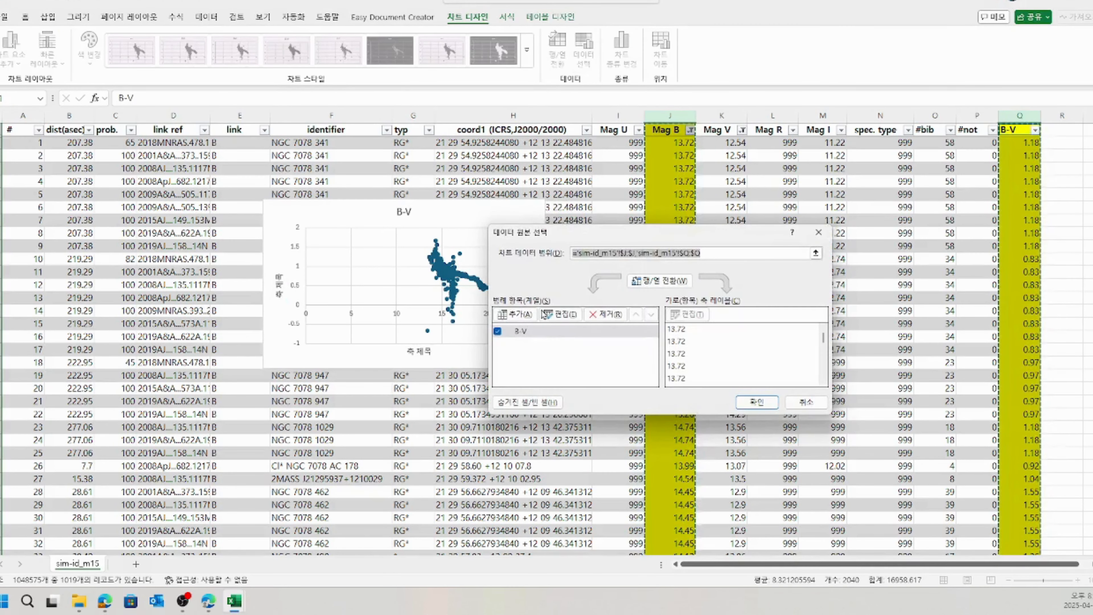
{"action": "left_click", "coordinate": [555, 315]}
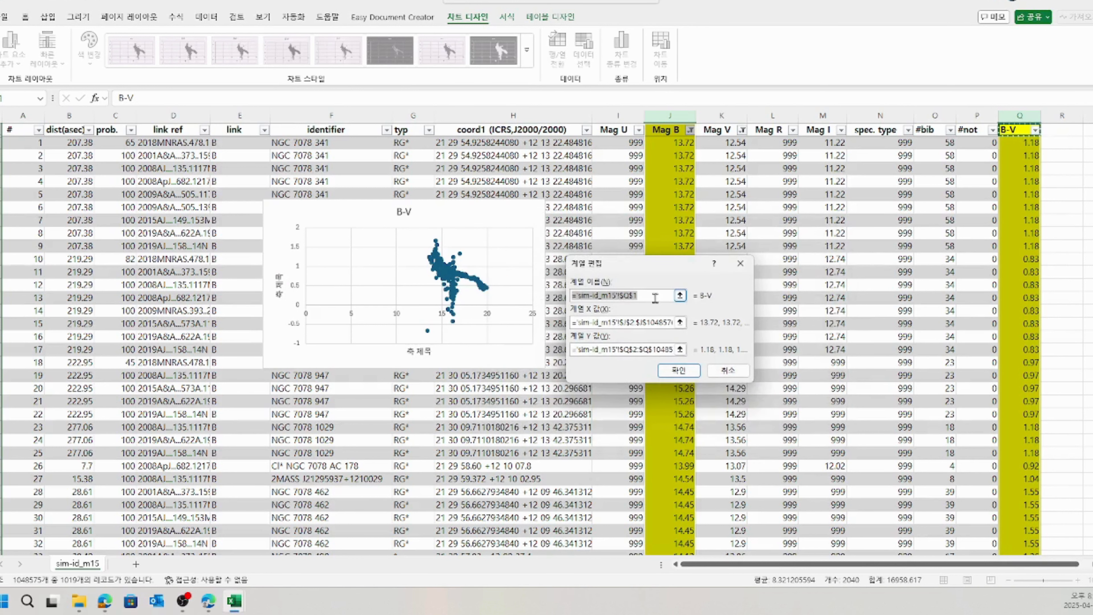
{"action": "type", "text": "M15"}
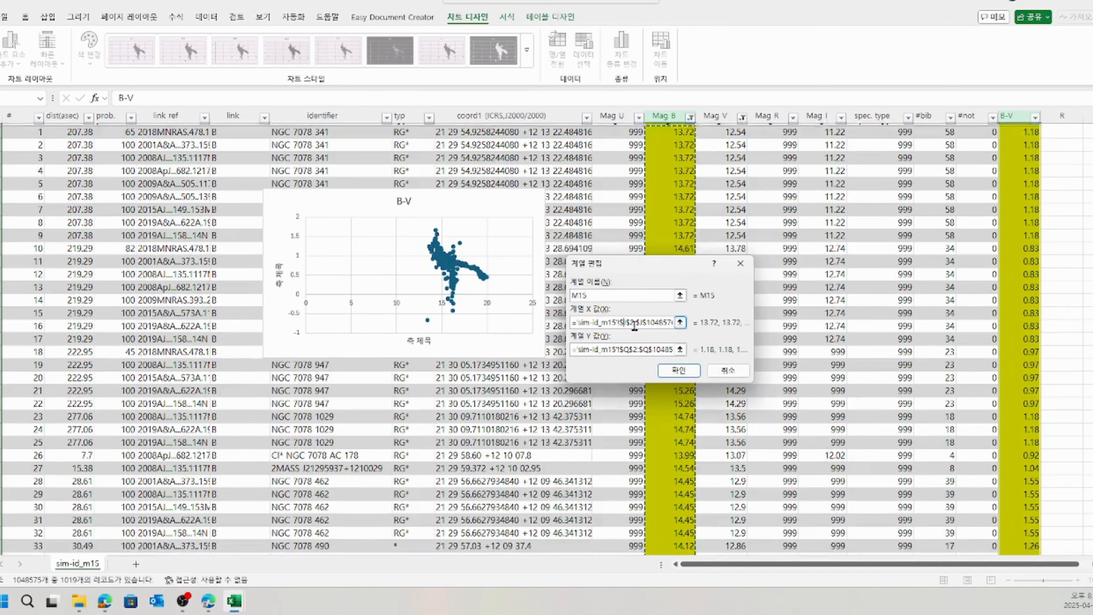
Point the M15 series' X values to the B-V data in column Q, rows 2 to 1048576.
{"action": "left_click", "coordinate": [680, 322]}
{"action": "scroll", "coordinate": [951, 166], "scroll_direction": "up", "scroll_amount": 1}
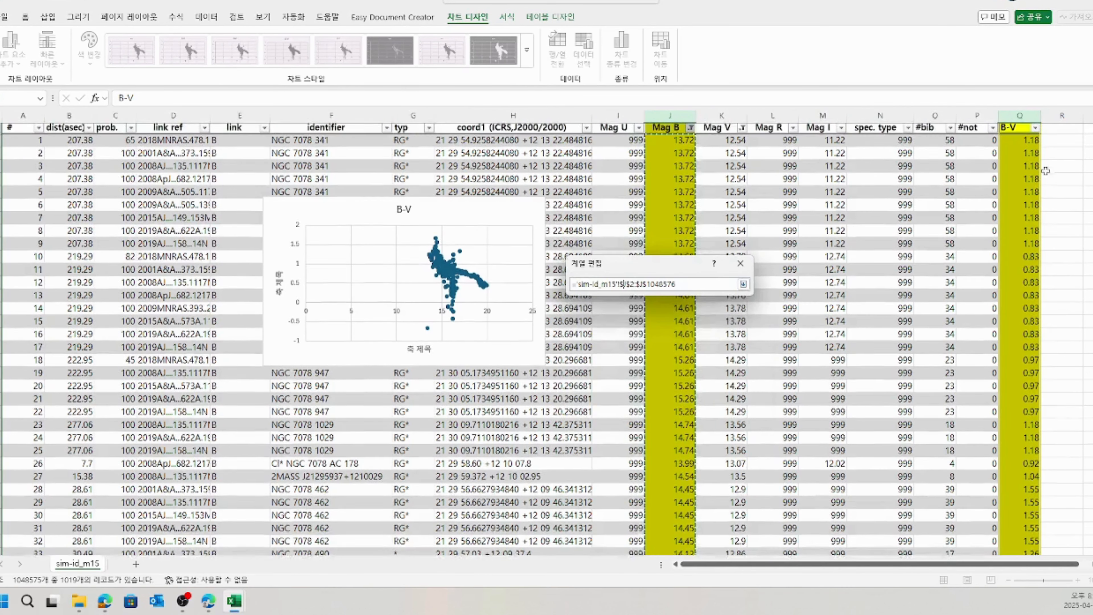
{"action": "left_click_drag", "start_coordinate": [625, 284], "coordinate": [628, 284]}
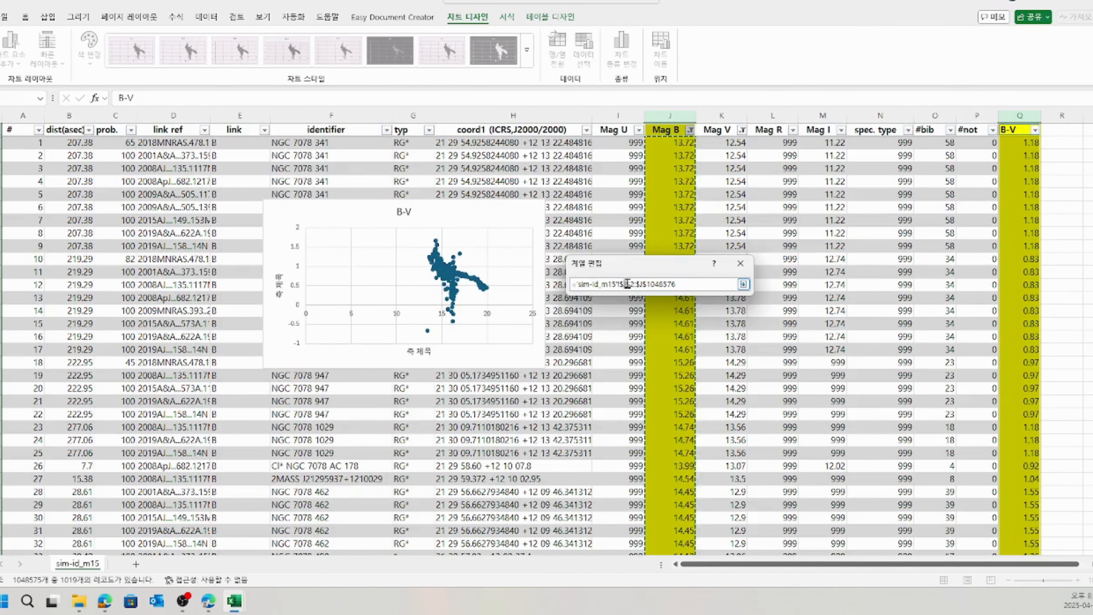
{"action": "type", "text": "q$2:$"}
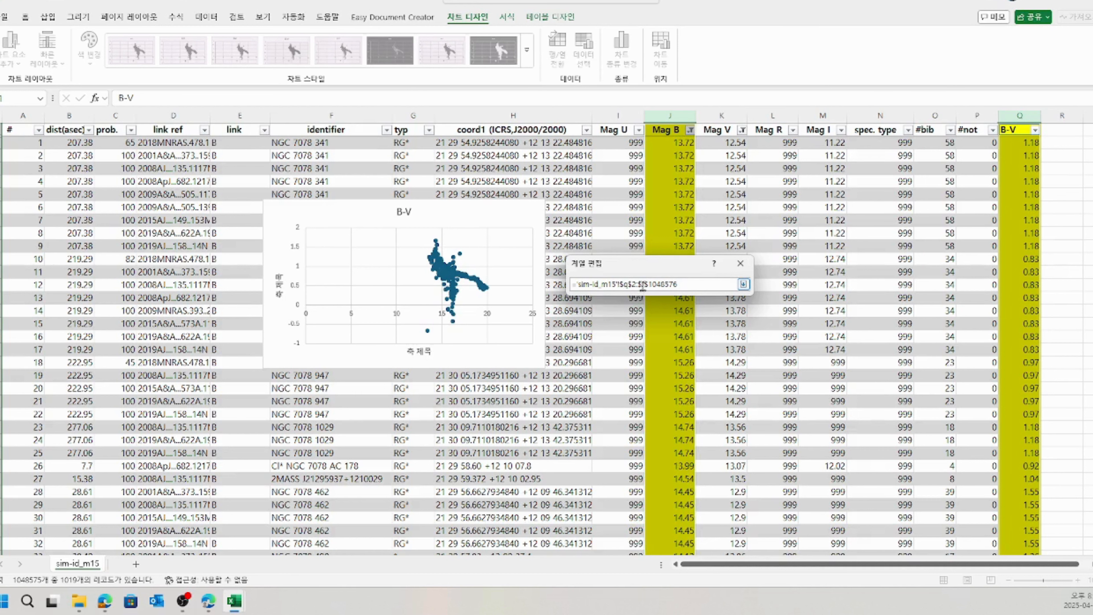
{"action": "type", "text": "q"}
{"action": "left_click", "coordinate": [744, 284]}
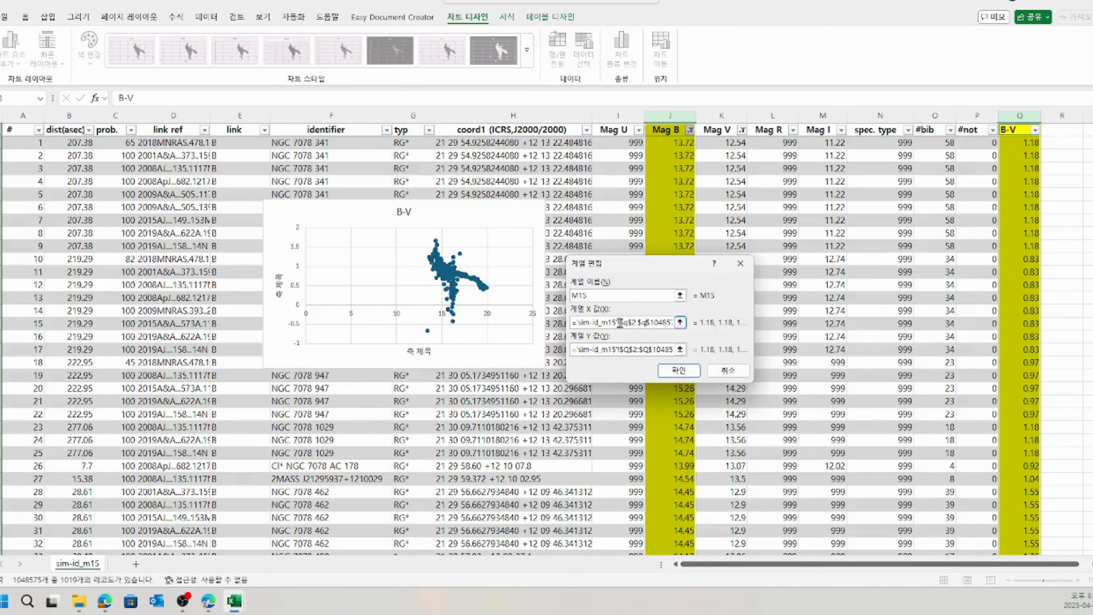
Point the M15 series' Y values to the Mag B data in column J, rows 2 to 1048576, and apply the source data changes.
{"action": "left_click", "coordinate": [680, 349]}
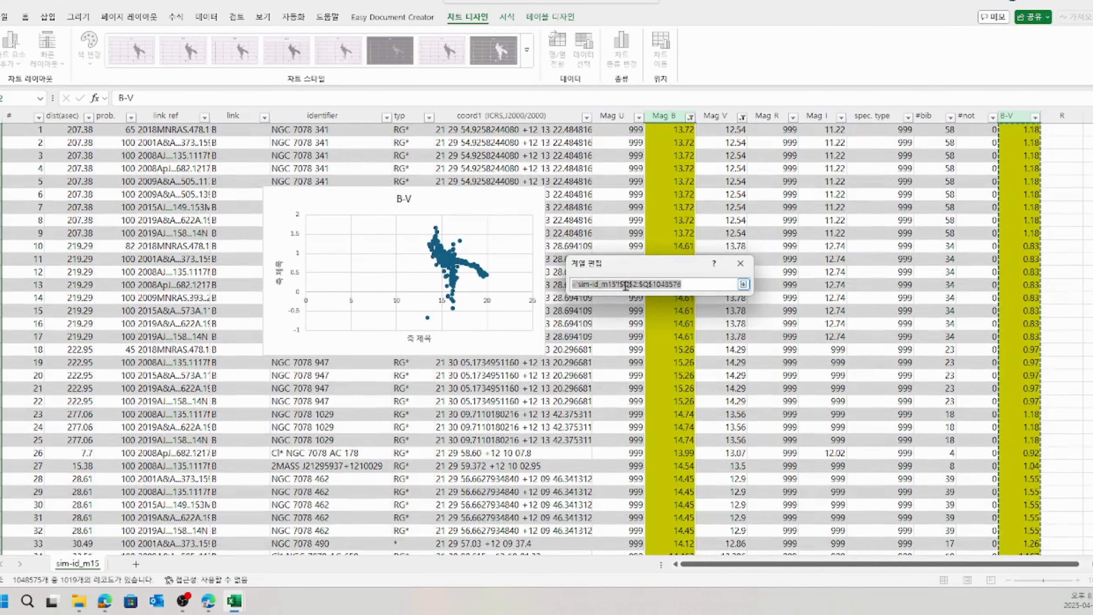
{"action": "left_click", "coordinate": [628, 284]}
{"action": "key", "text": "BackSpace"}
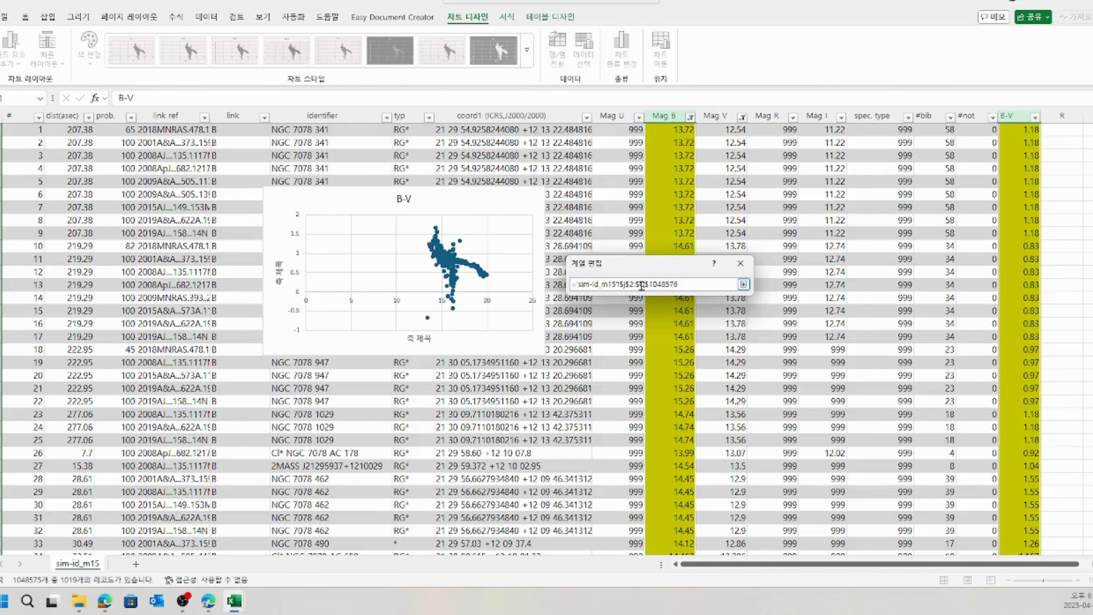
{"action": "left_click", "coordinate": [744, 284]}
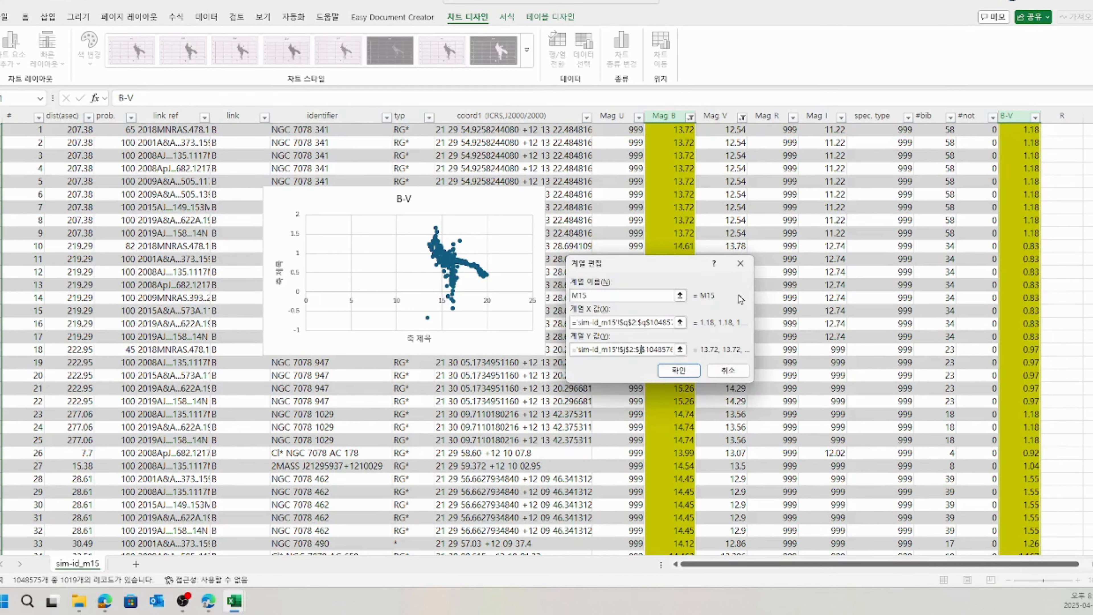
{"action": "left_click", "coordinate": [679, 372]}
{"action": "left_click", "coordinate": [757, 402]}
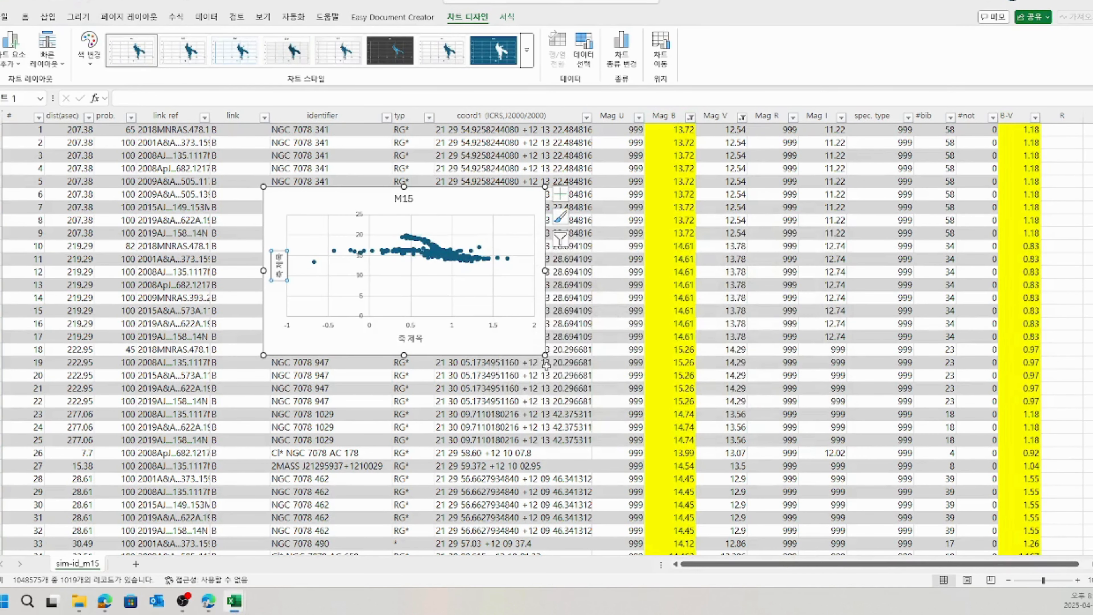
Enlarge the M15 chart and show its vertical axis values in reverse order.
{"action": "left_click_drag", "start_coordinate": [546, 354], "coordinate": [634, 417]}
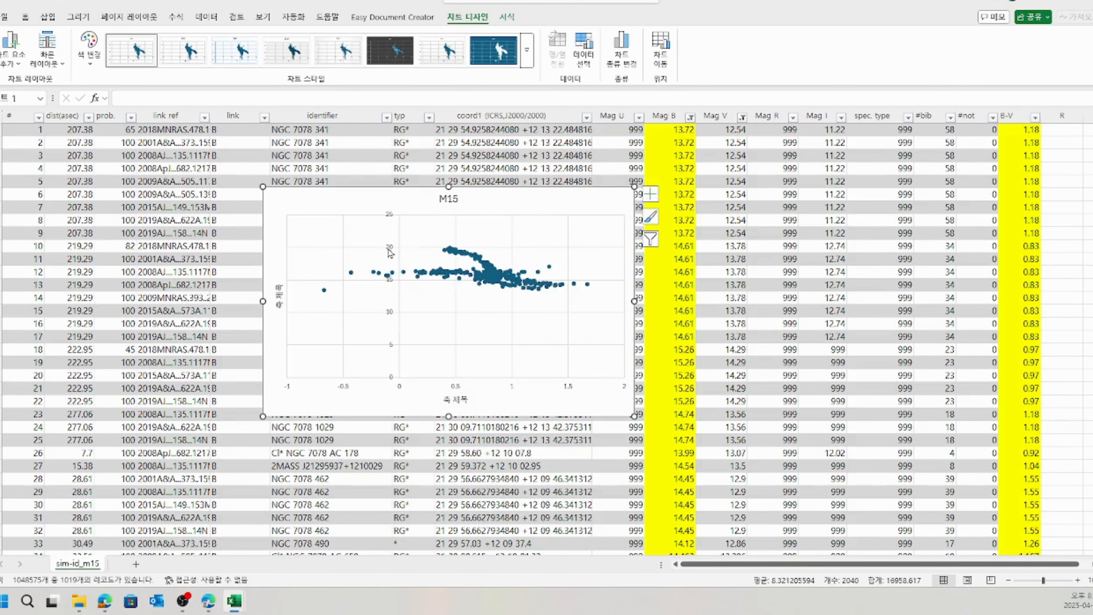
{"action": "double_click", "coordinate": [389, 252]}
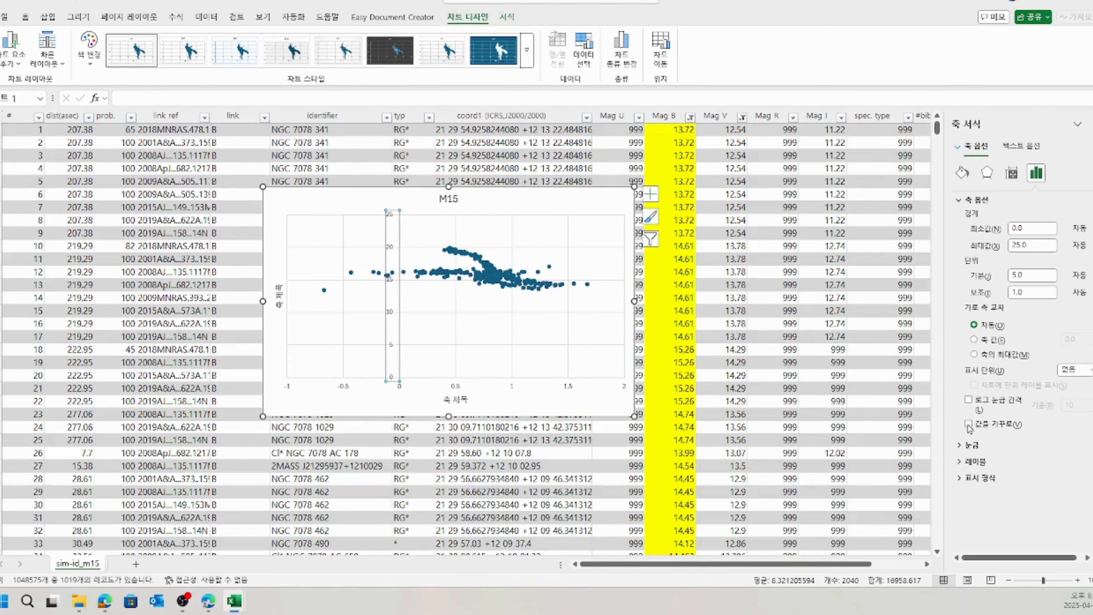
{"action": "left_click", "coordinate": [969, 425]}
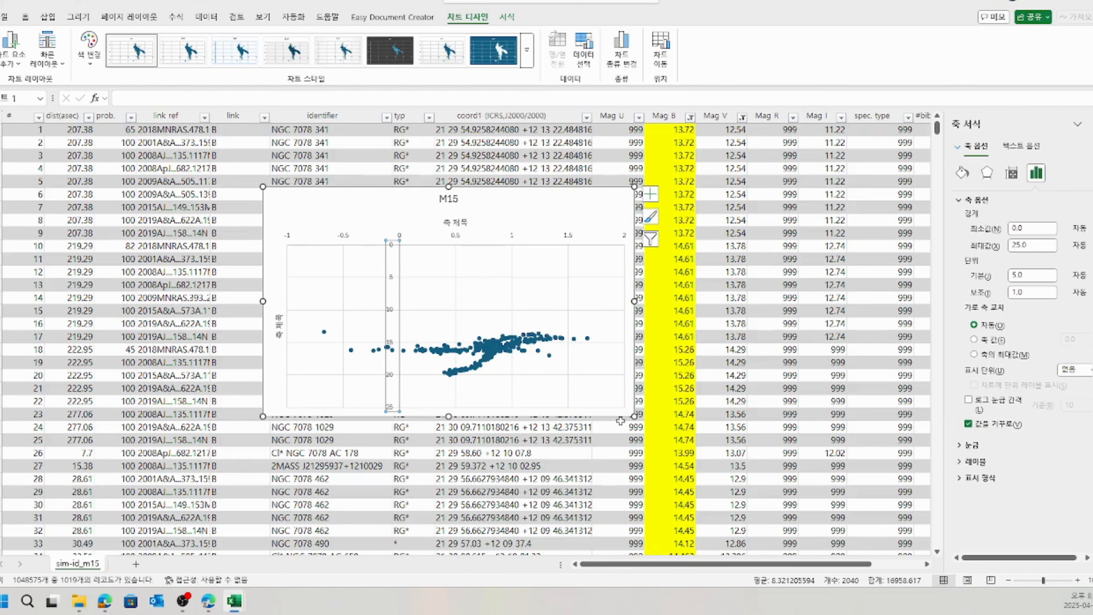
{"action": "left_click_drag", "start_coordinate": [635, 417], "coordinate": [651, 434]}
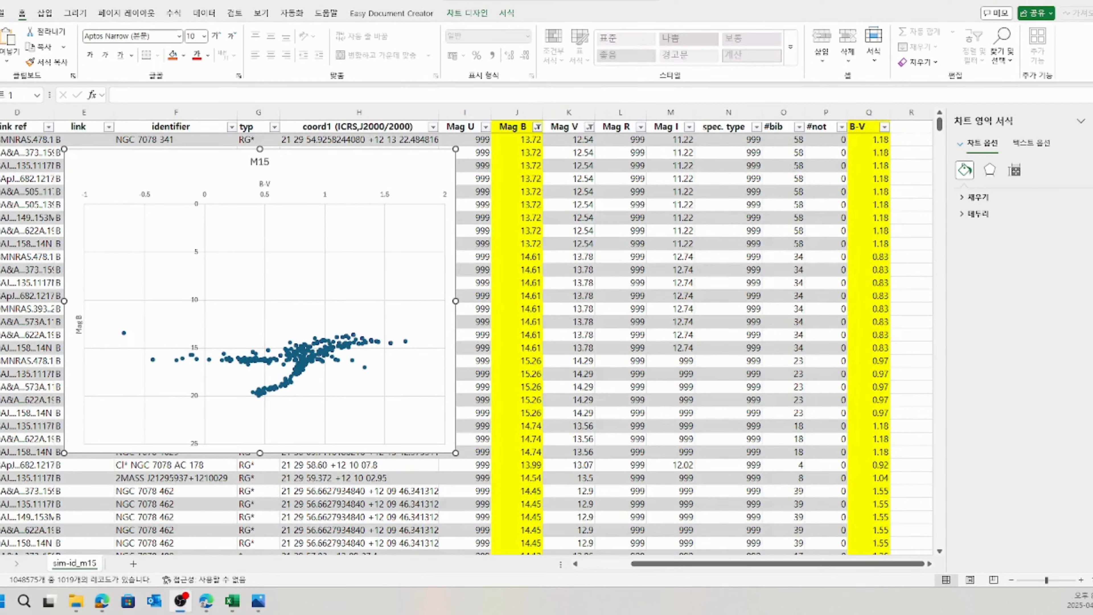
Check the M15 chart against the reference globular-cluster diagram, and set the Mag B axis minimum to 12 and maximum to 22.
{"action": "left_click_drag", "start_coordinate": [0, 148], "coordinate": [978, 64]}
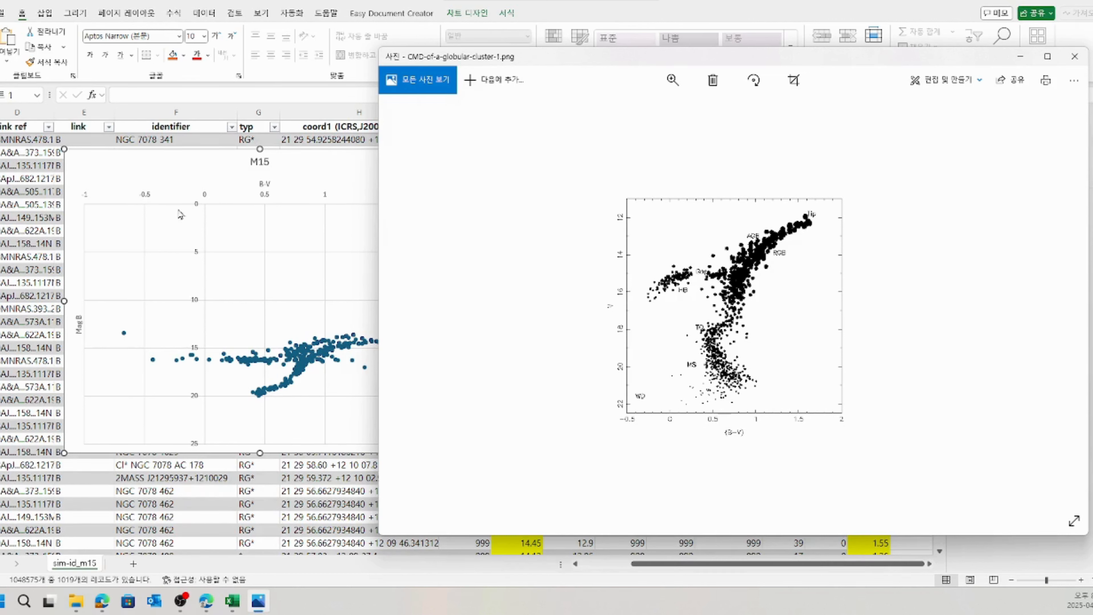
{"action": "left_click_drag", "start_coordinate": [621, 63], "coordinate": [0, 97]}
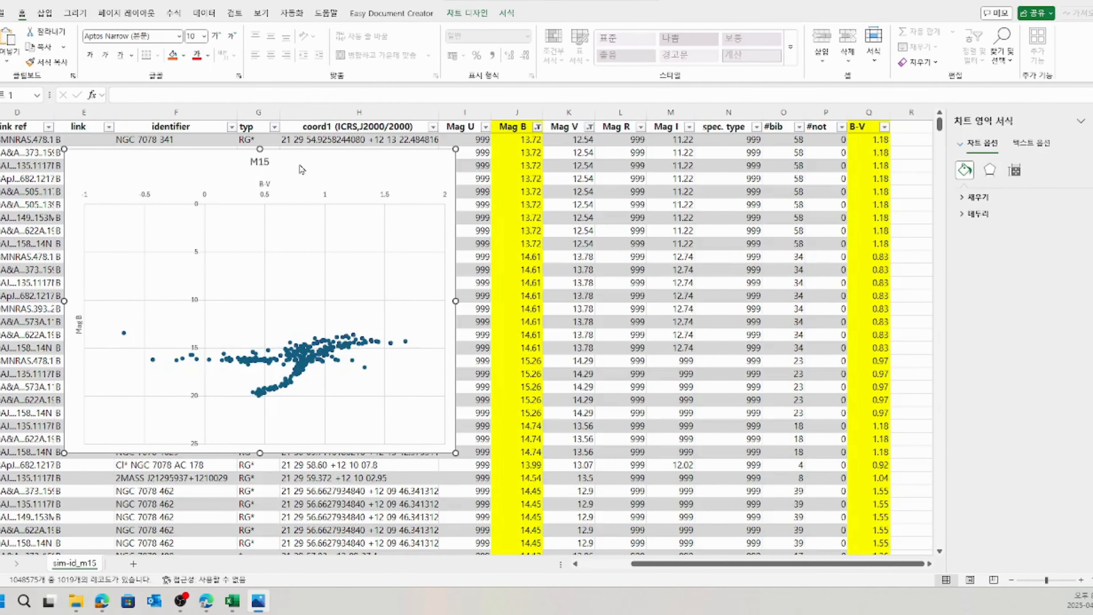
{"action": "left_click", "coordinate": [198, 257]}
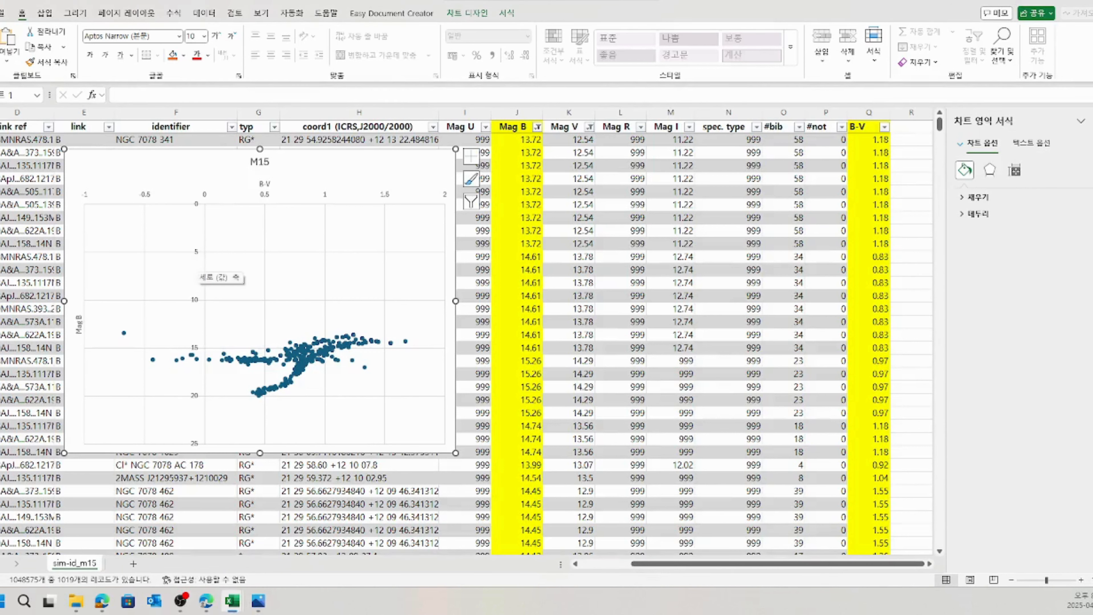
{"action": "left_click", "coordinate": [197, 257]}
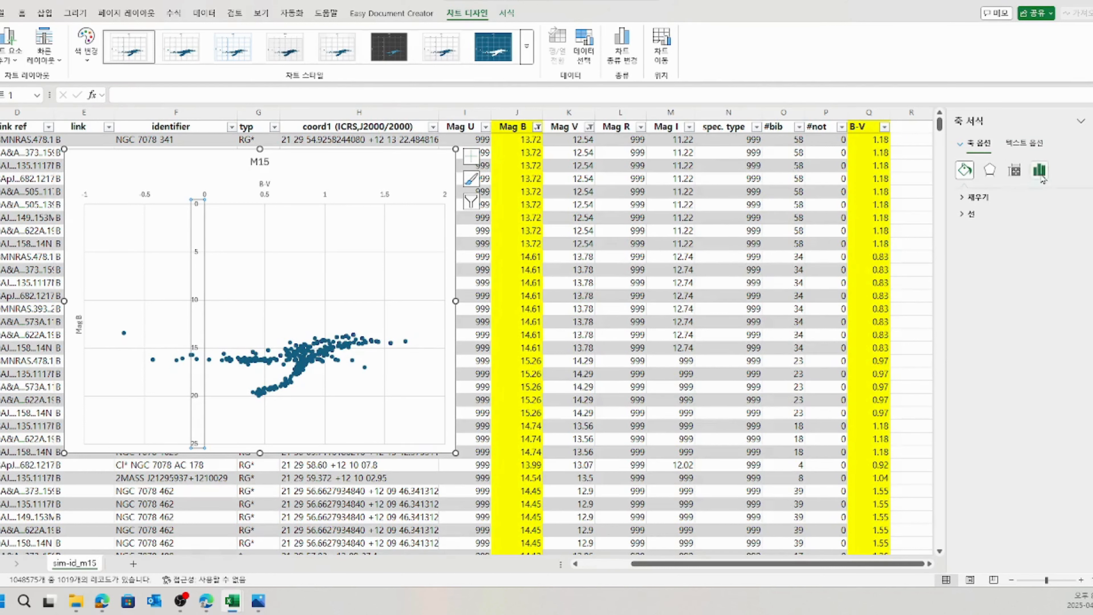
{"action": "left_click", "coordinate": [1040, 171]}
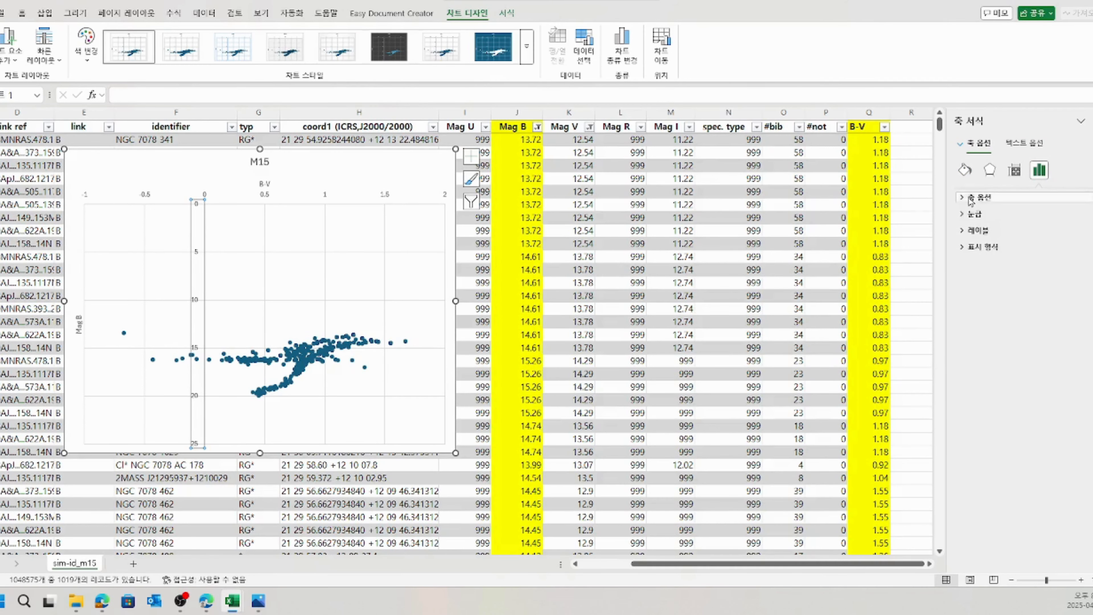
{"action": "left_click", "coordinate": [968, 198]}
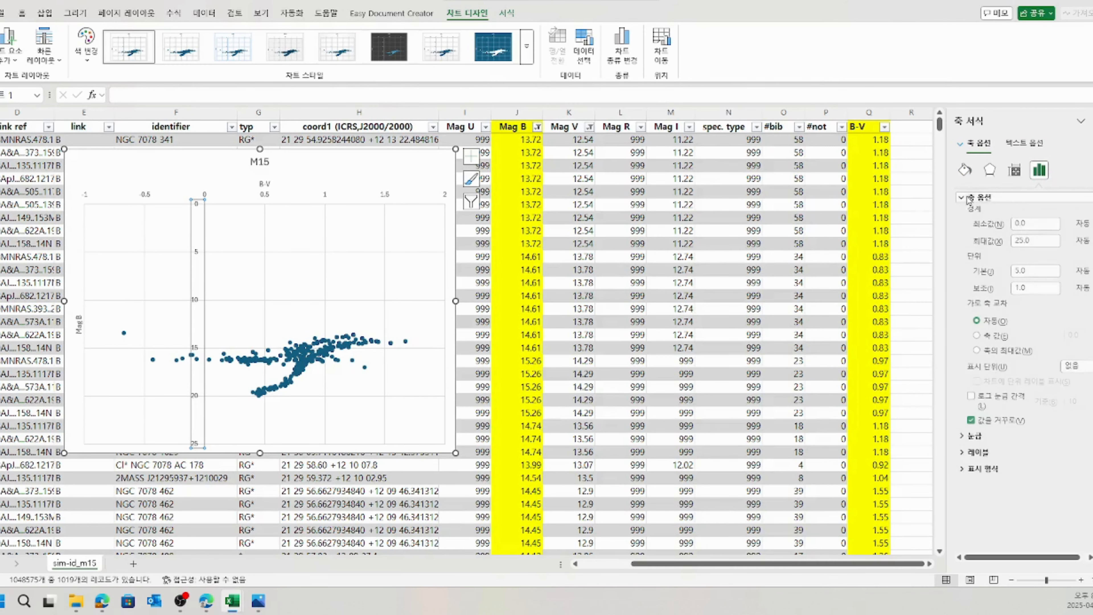
{"action": "left_click", "coordinate": [1030, 226]}
{"action": "left_click_drag", "start_coordinate": [1025, 231], "coordinate": [1010, 231]}
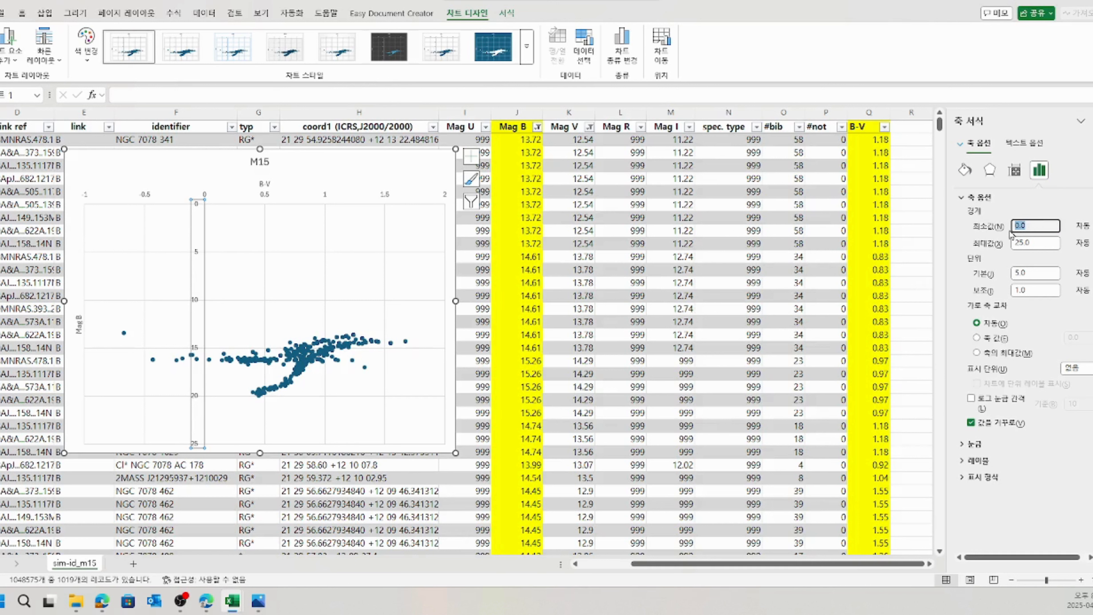
{"action": "type", "text": "12"}
{"action": "left_click_drag", "start_coordinate": [1049, 242], "coordinate": [1005, 247]}
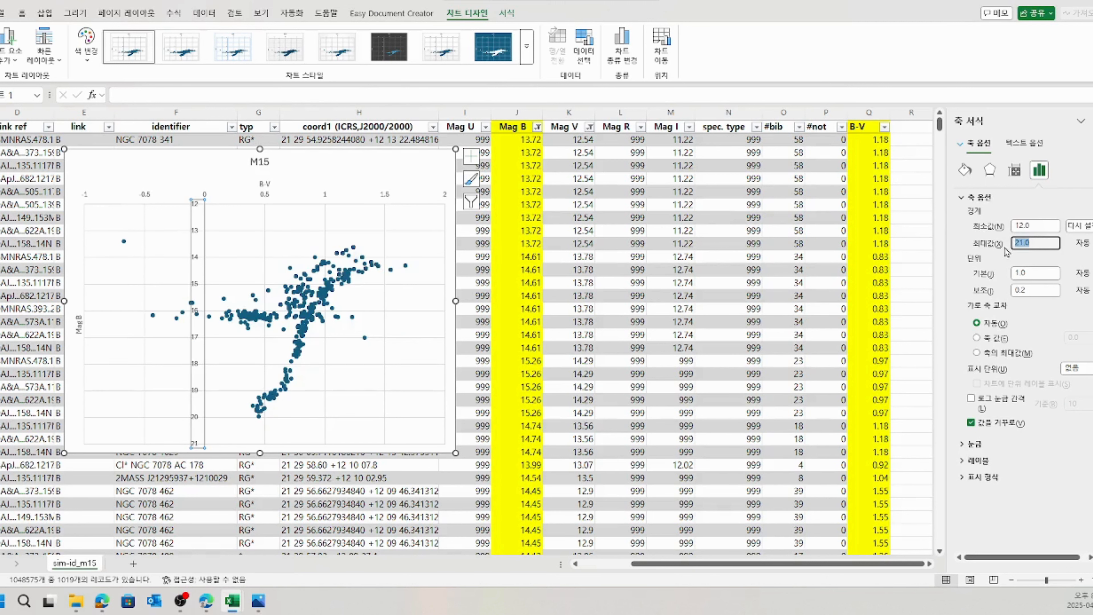
{"action": "type", "text": "22"}
Set the minimum of the M15 chart's B-V axis to -0.5.
{"action": "left_click", "coordinate": [261, 199]}
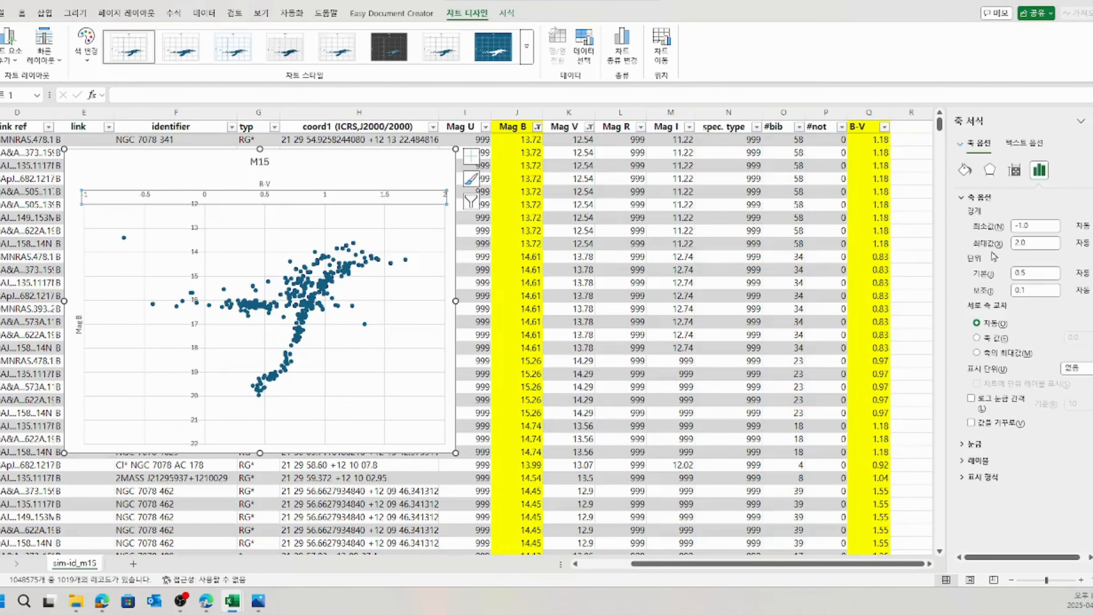
{"action": "left_click_drag", "start_coordinate": [1041, 228], "coordinate": [1012, 229]}
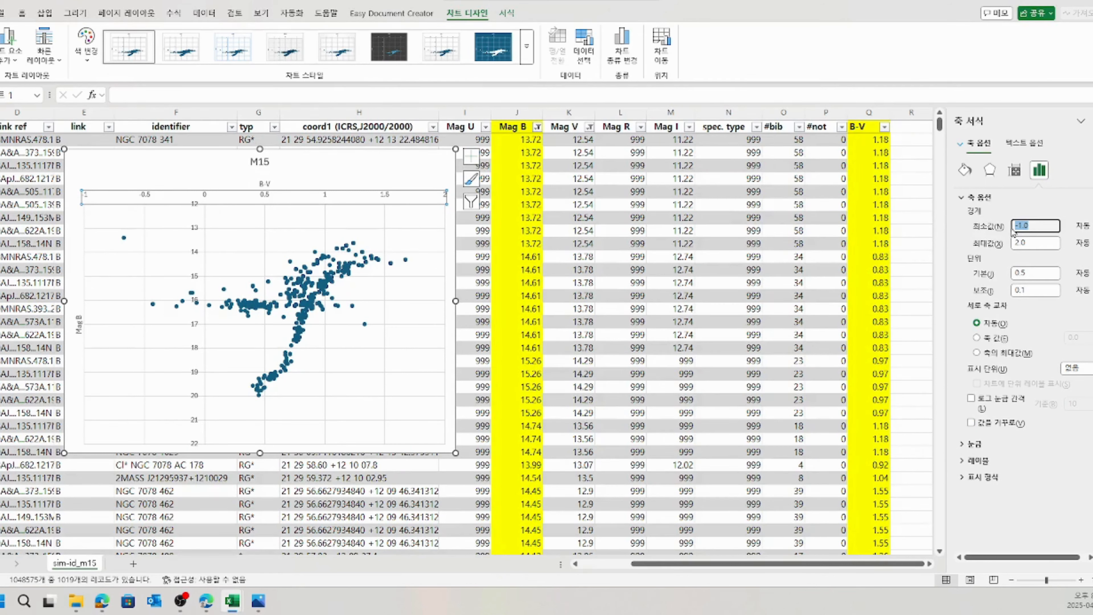
{"action": "type", "text": "-0.5"}
{"action": "left_click", "coordinate": [351, 166]}
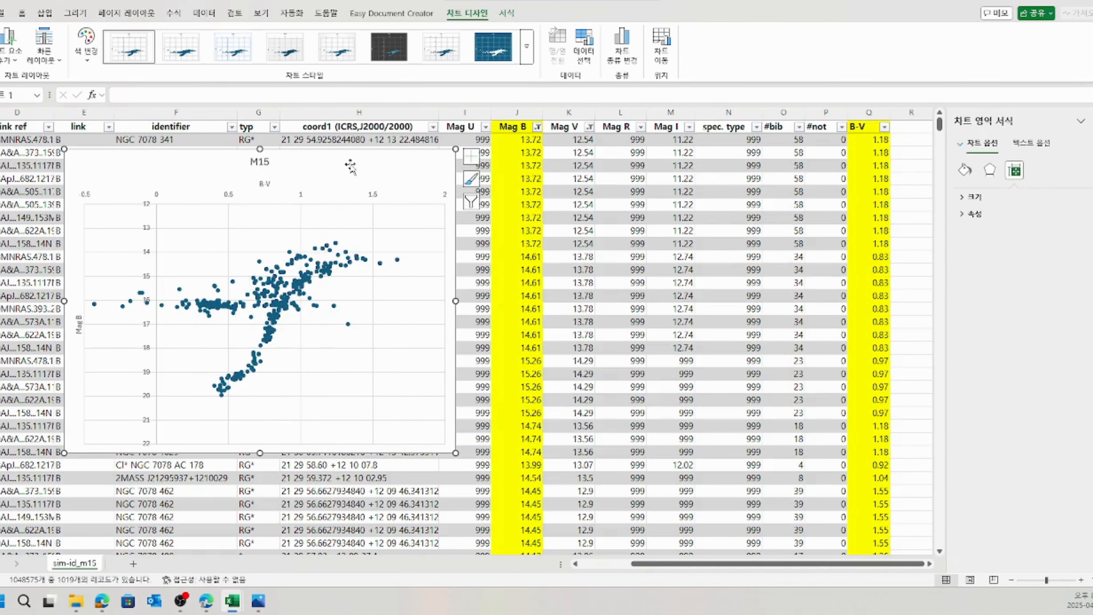
Compare the M15 chart with the reference globular-cluster diagram and with the M45 chart side by side.
{"action": "left_click_drag", "start_coordinate": [1, 172], "coordinate": [870, 71]}
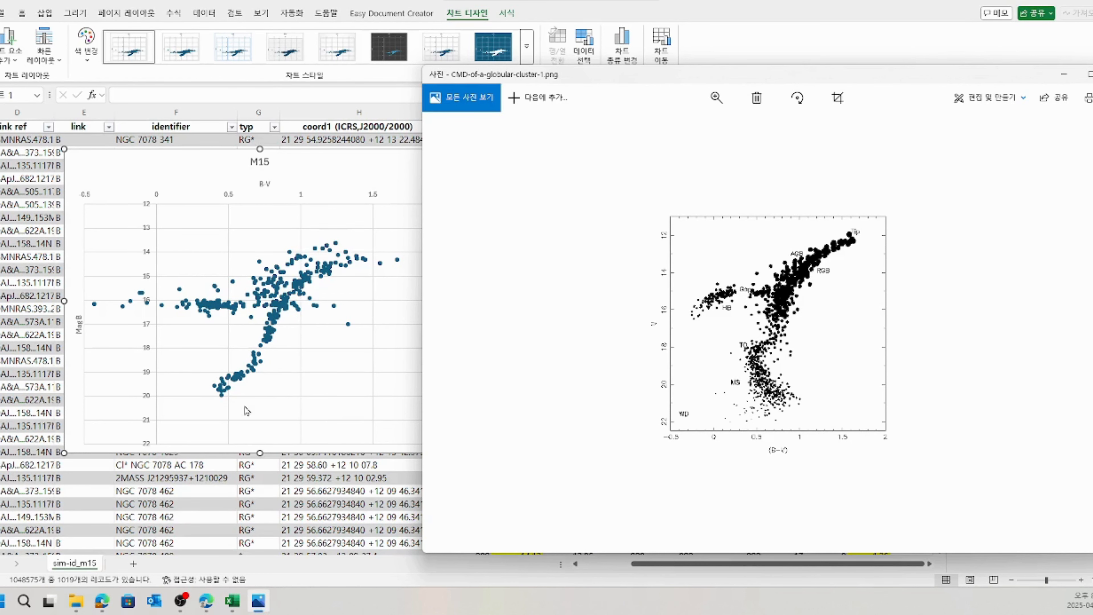
{"action": "left_click_drag", "start_coordinate": [763, 77], "coordinate": [0, 146]}
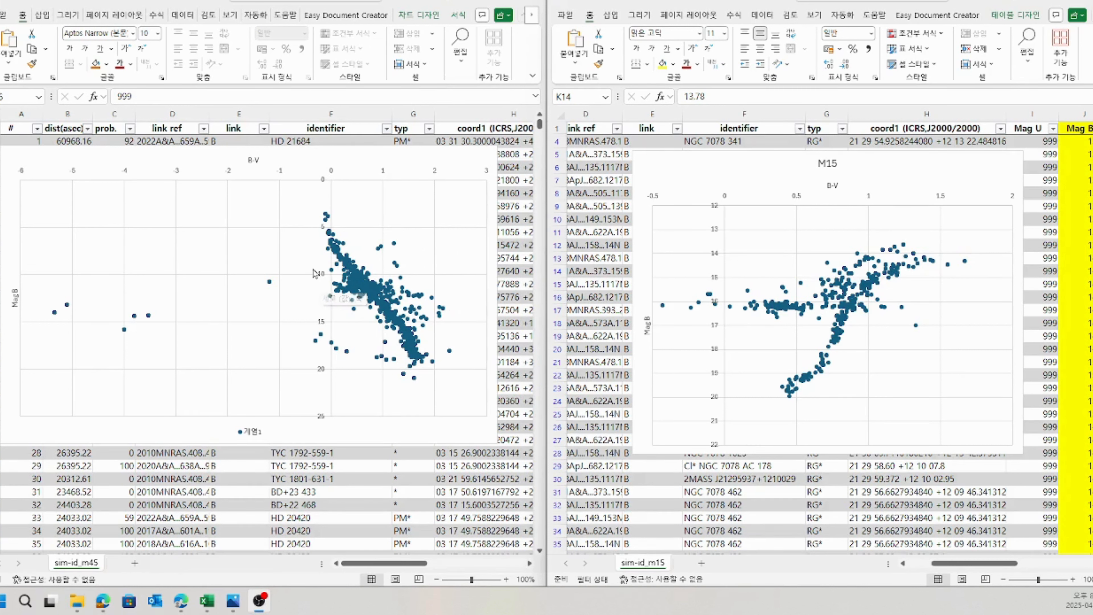
{"action": "mouse_move", "coordinate": [328, 256]}
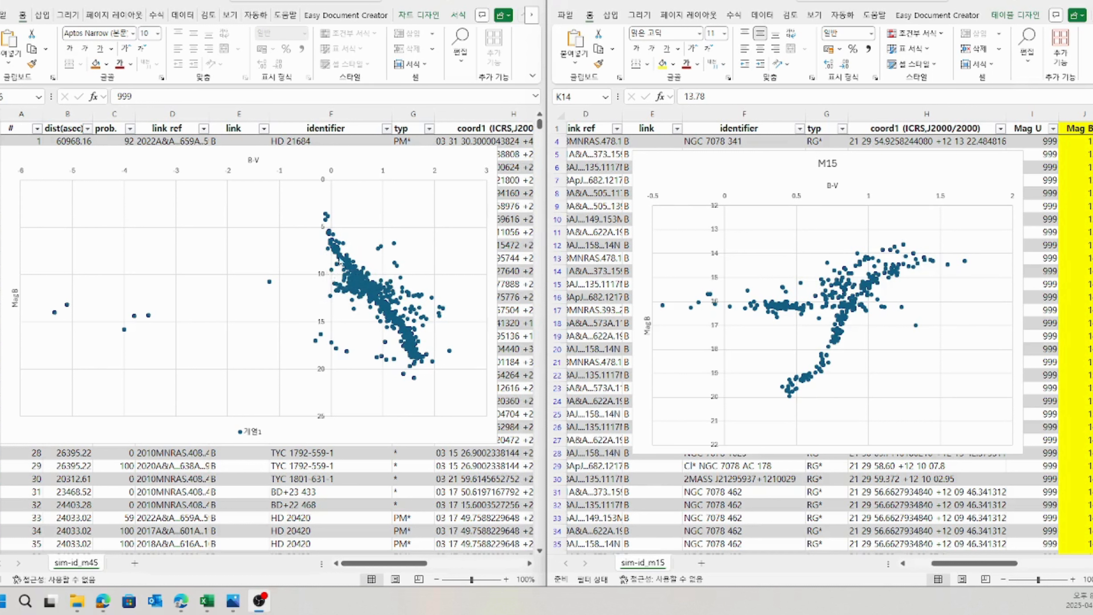